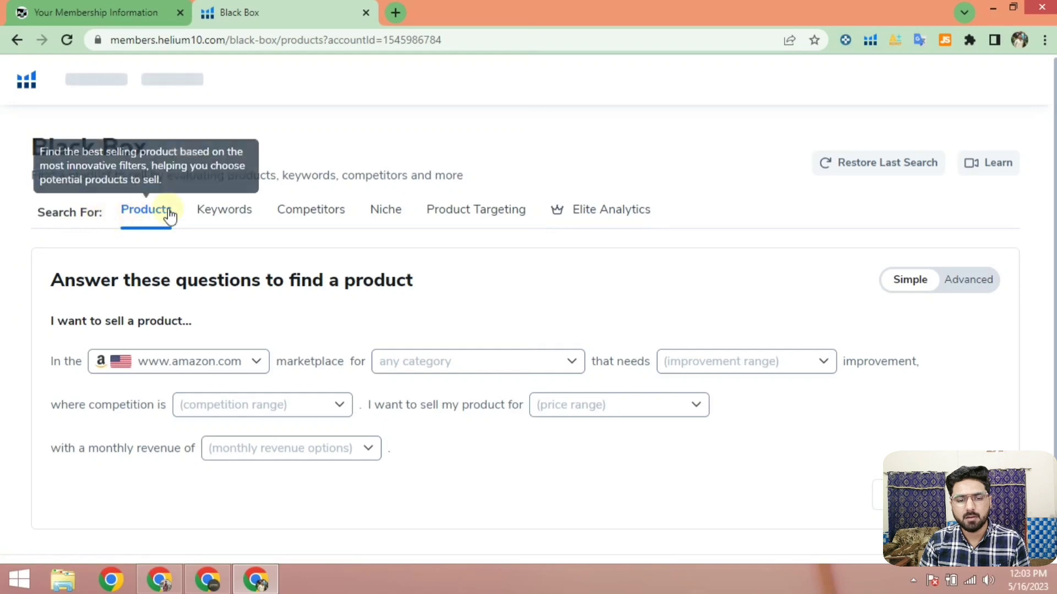
- Switch Black Box to the keyword search and set the price range from 20 to 50
{"action": "left_click", "coordinate": [230, 219]}
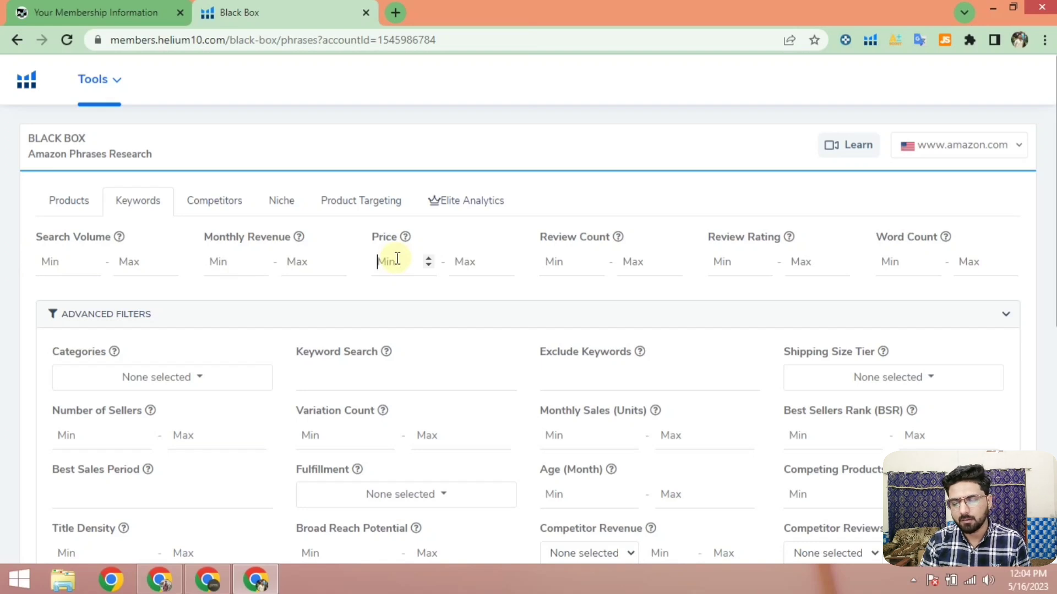
{"action": "left_click", "coordinate": [469, 267]}
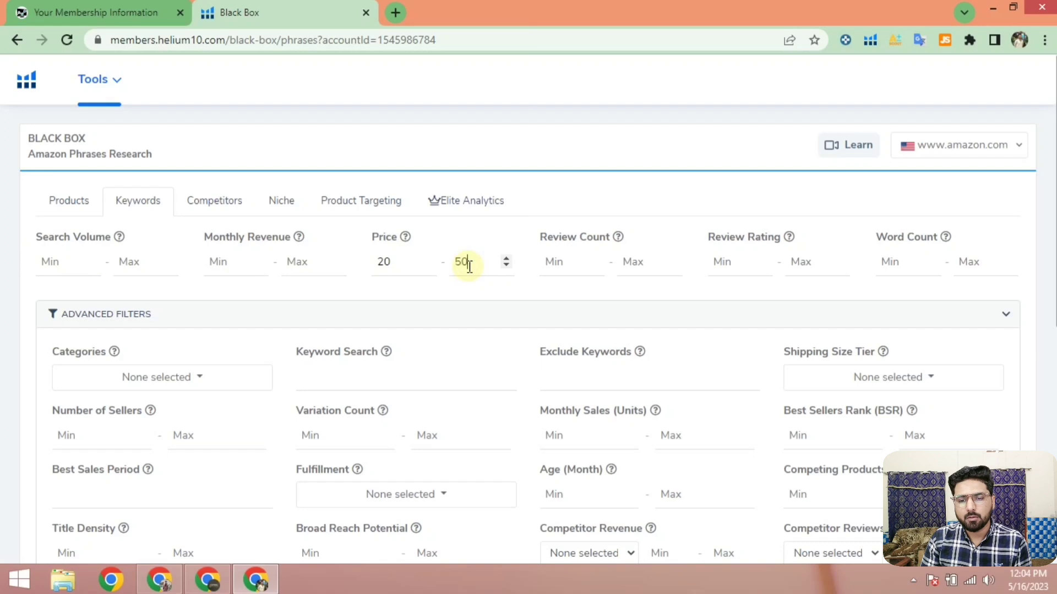
{"action": "type", "text": "50"}
- Set the maximum review count to 500, the maximum review rating to 5 and the minimum word count to 2
{"action": "mouse_move", "coordinate": [619, 244]}
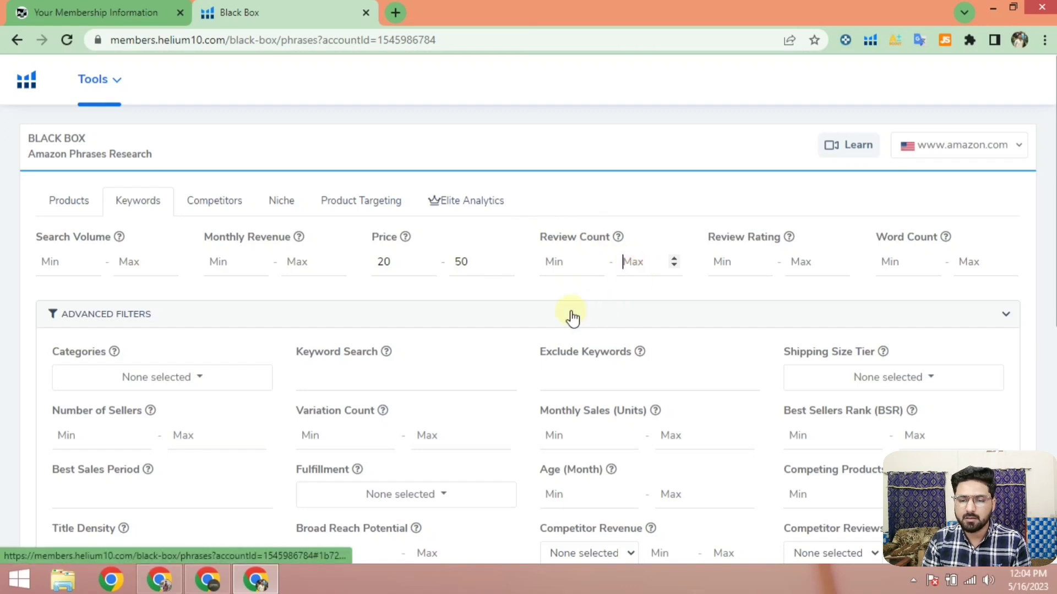
{"action": "type", "text": "500"}
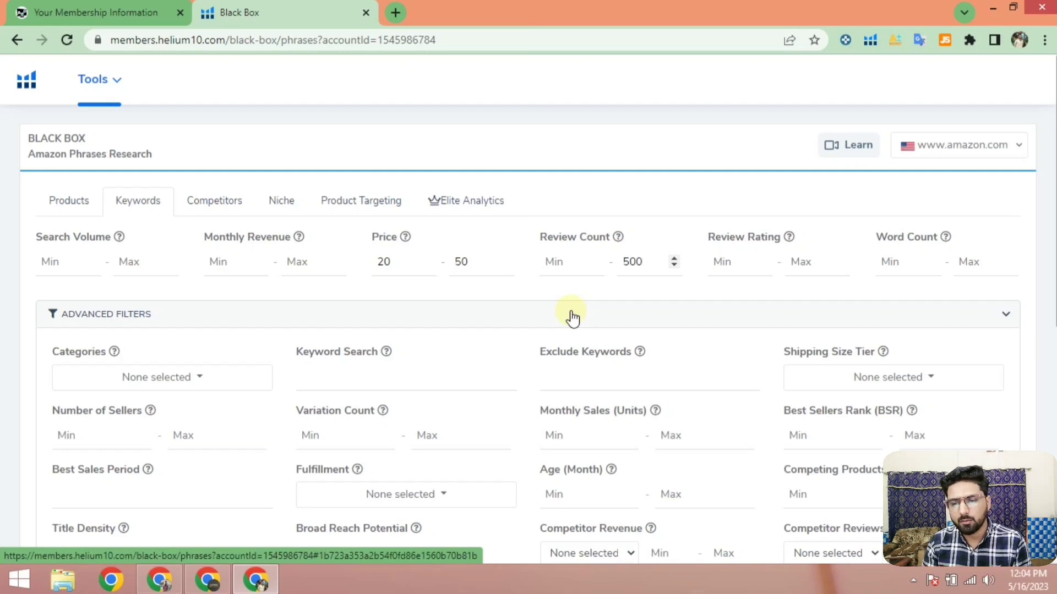
{"action": "left_click", "coordinate": [791, 264]}
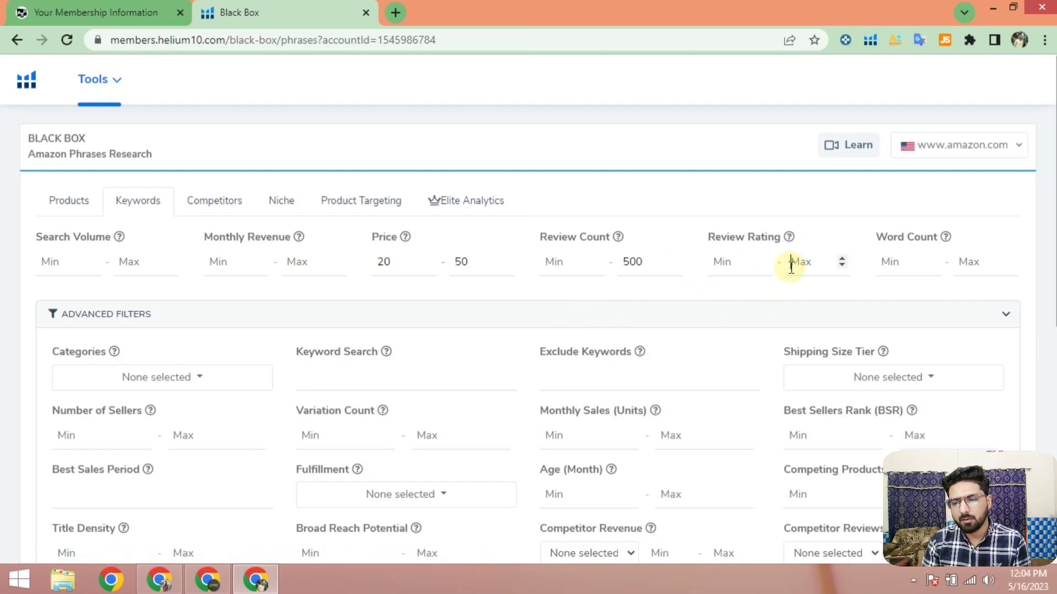
{"action": "left_click", "coordinate": [894, 265]}
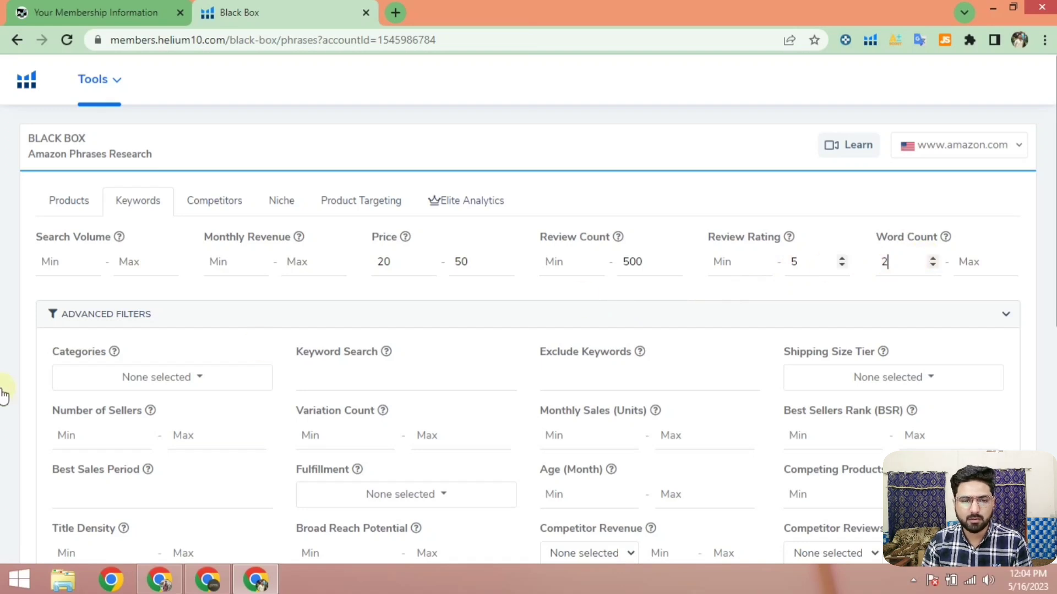
- Restrict the category filter to Kitchen & Dining and run the keyword search
{"action": "scroll", "coordinate": [3, 391], "scroll_direction": "down", "scroll_amount": 3}
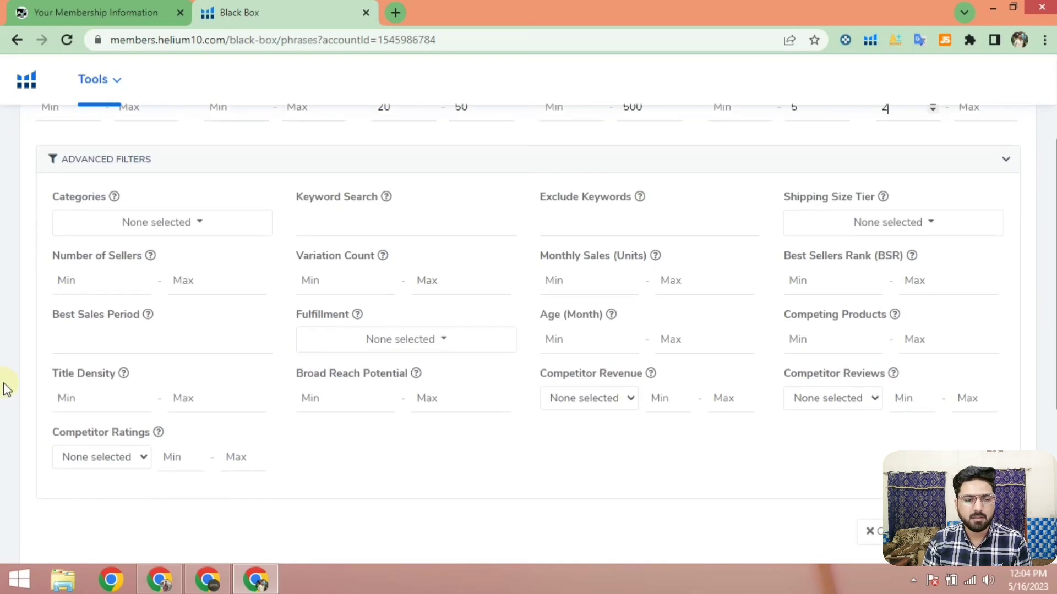
{"action": "left_click", "coordinate": [164, 225]}
{"action": "scroll", "coordinate": [132, 338], "scroll_direction": "down", "scroll_amount": 5}
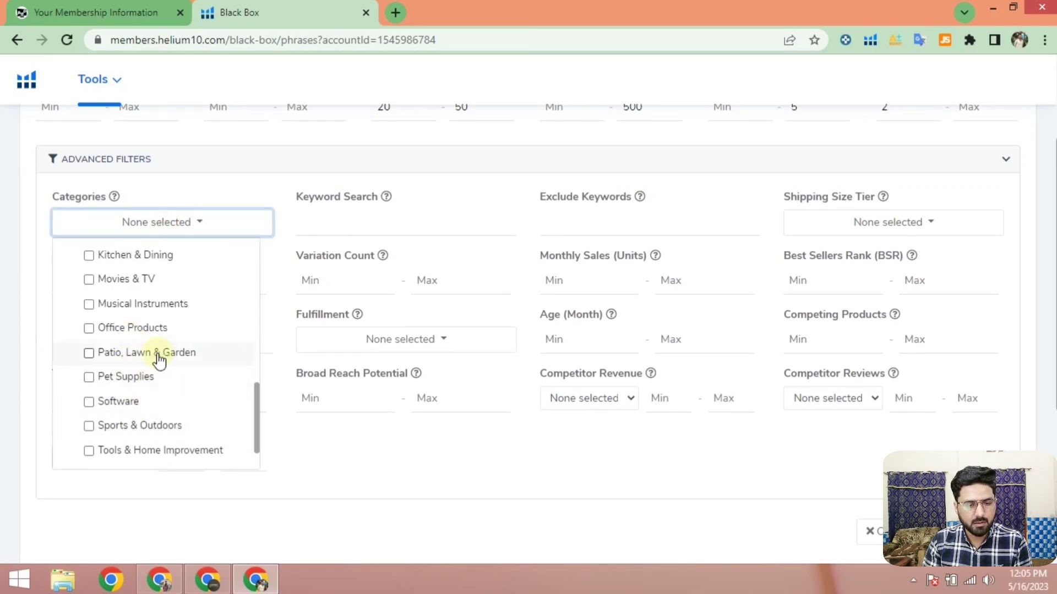
{"action": "scroll", "coordinate": [140, 374], "scroll_direction": "up", "scroll_amount": 2}
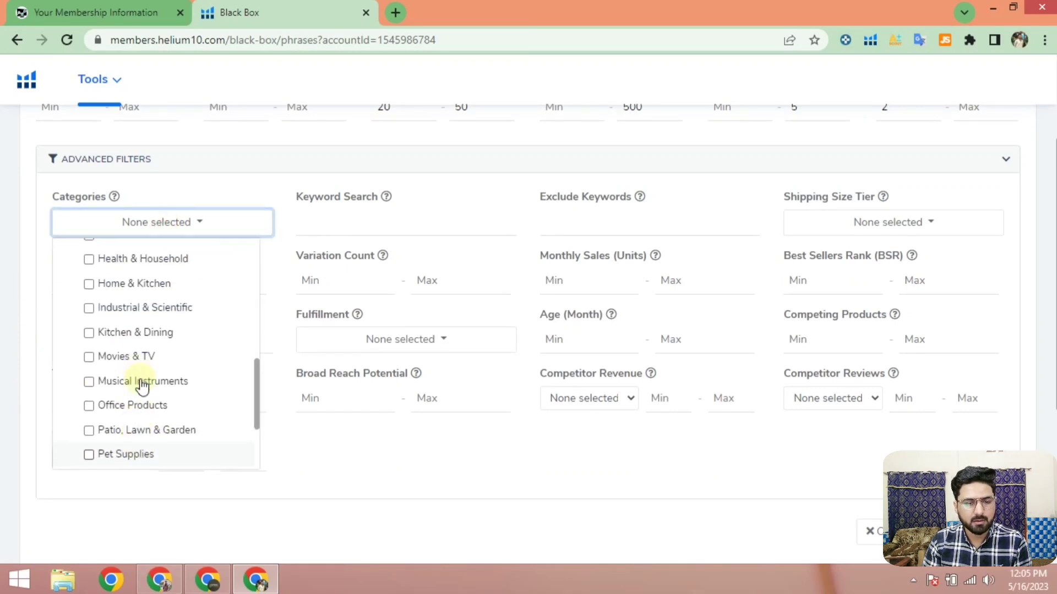
{"action": "left_click", "coordinate": [135, 333]}
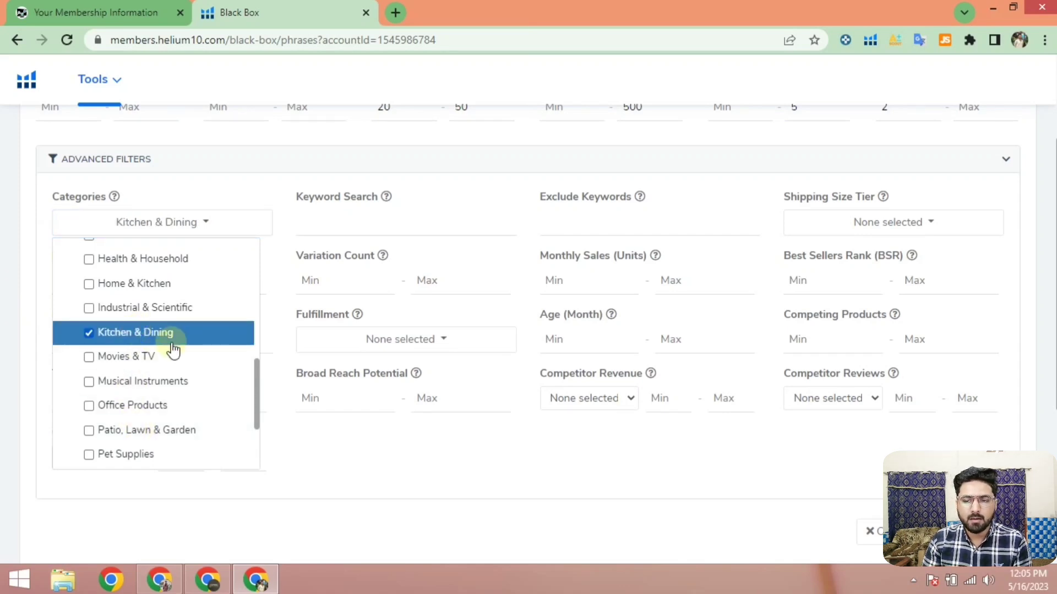
{"action": "left_click", "coordinate": [23, 341]}
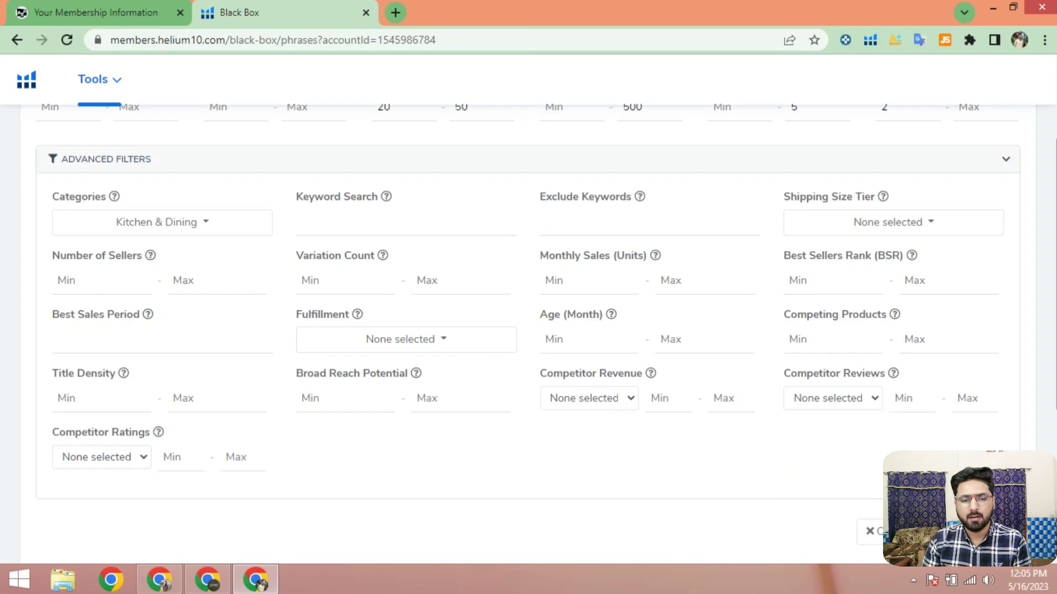
{"action": "left_click", "coordinate": [979, 532]}
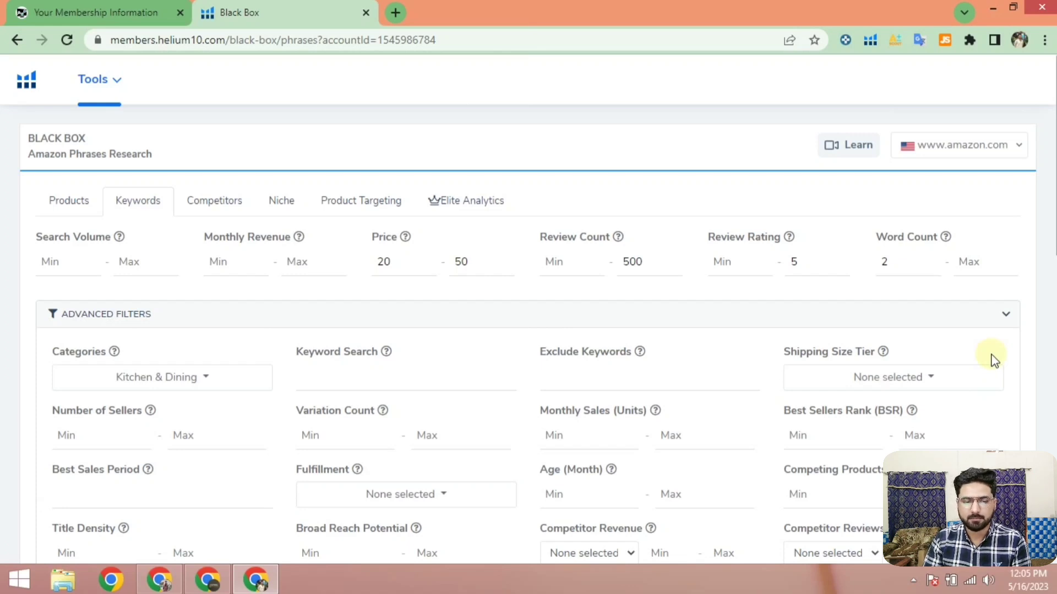
- Sort the found keywords by search volume from high to low
{"action": "scroll", "coordinate": [56, 280], "scroll_direction": "down", "scroll_amount": 12}
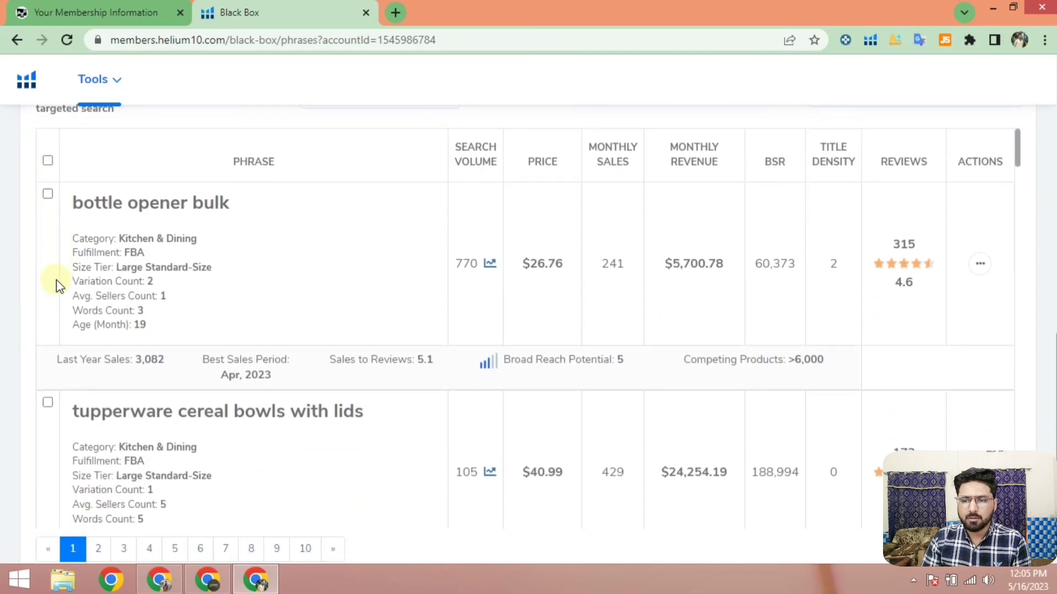
{"action": "scroll", "coordinate": [57, 279], "scroll_direction": "up", "scroll_amount": 1}
{"action": "left_click", "coordinate": [850, 173]}
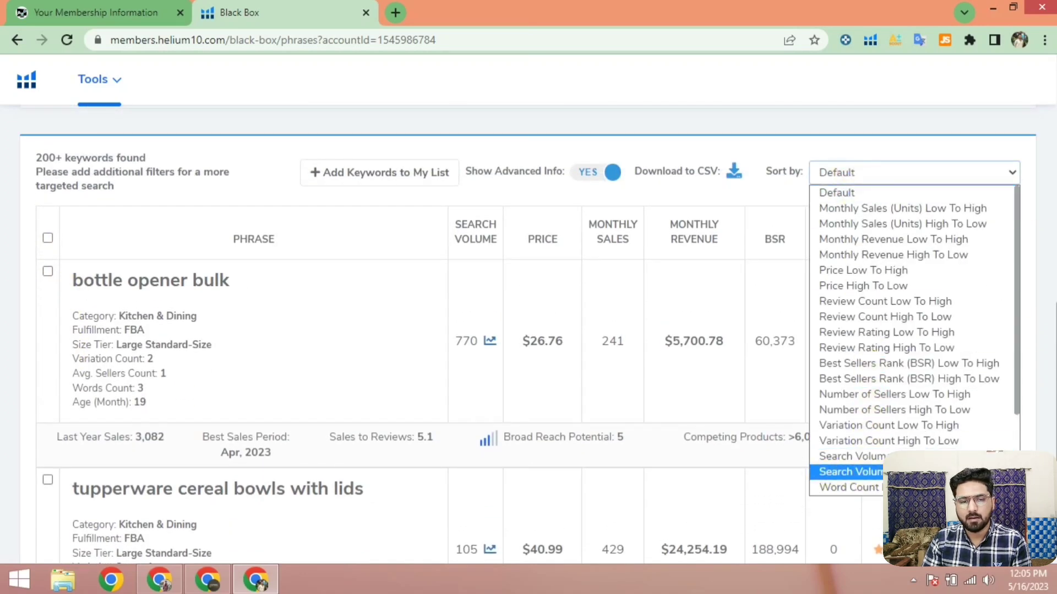
{"action": "left_click", "coordinate": [902, 472]}
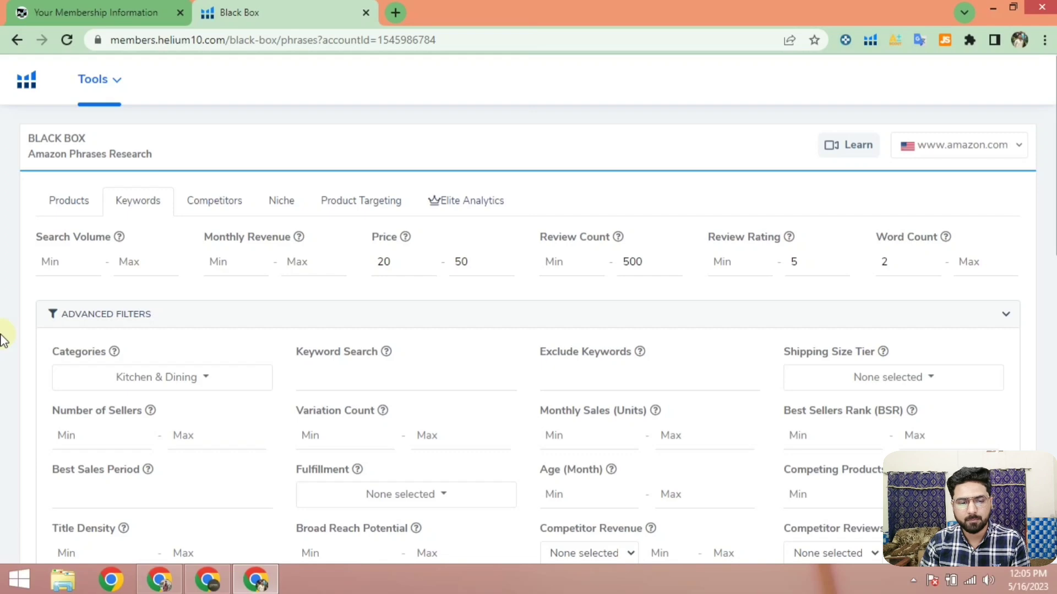
- Examine the all-time search volume history of the phrase "teacher appreciation gifts" and close the chart
{"action": "scroll", "coordinate": [5, 352], "scroll_direction": "down", "scroll_amount": 10}
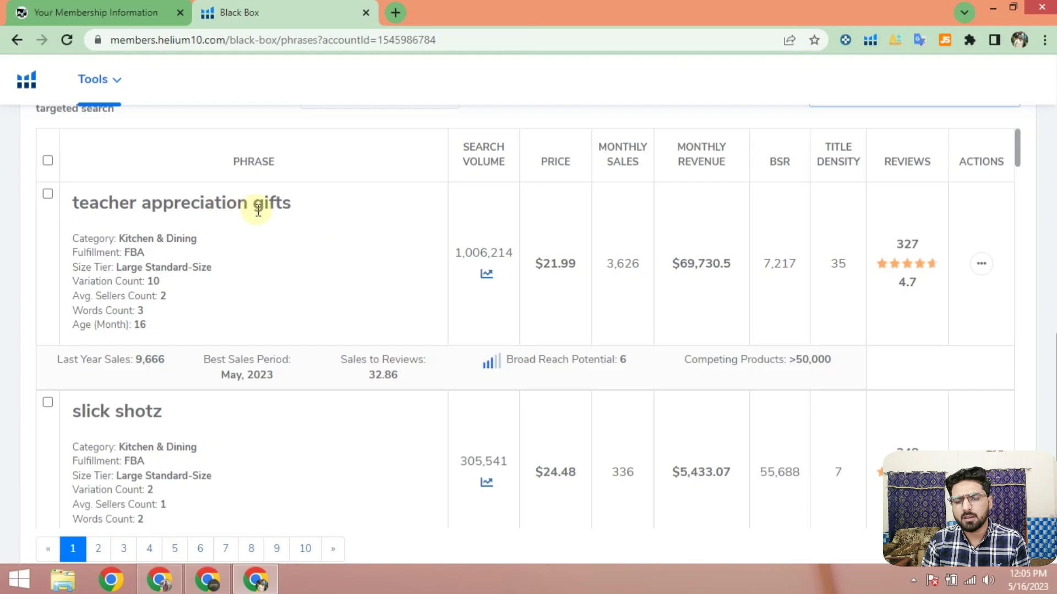
{"action": "left_click", "coordinate": [489, 274]}
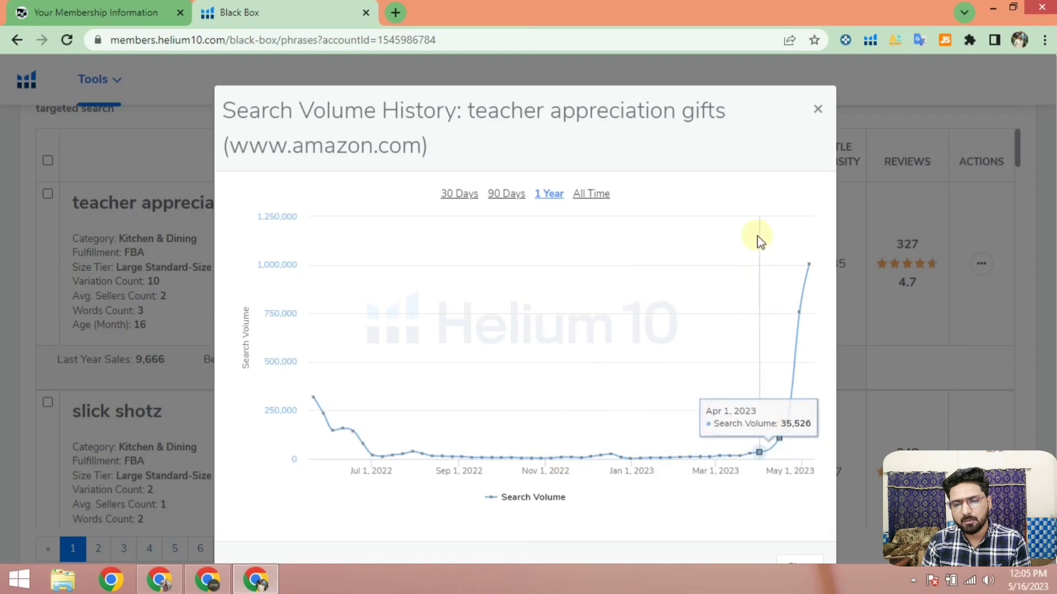
{"action": "left_click", "coordinate": [590, 193]}
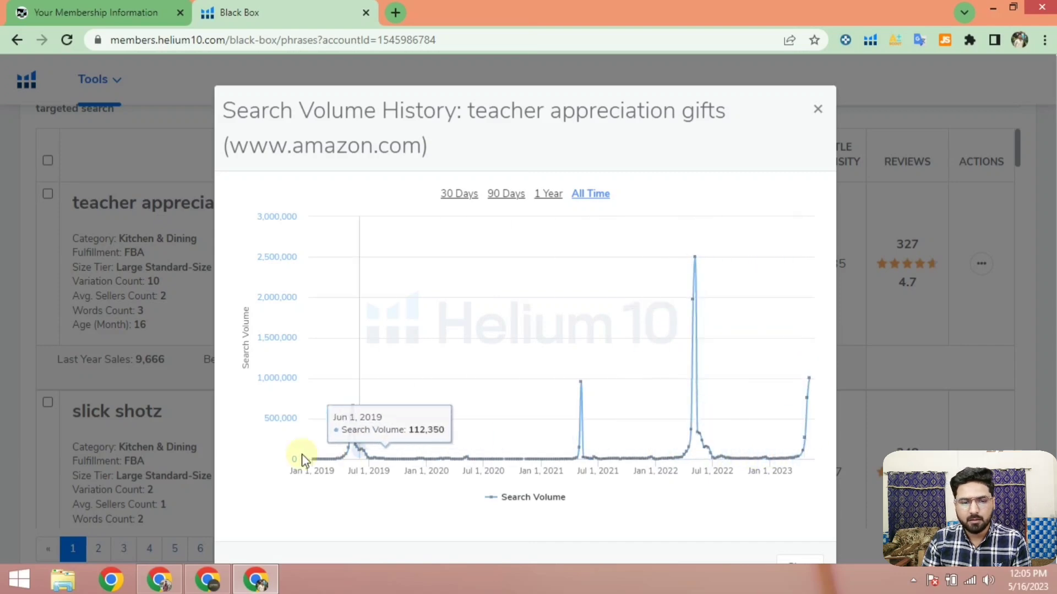
{"action": "left_click", "coordinate": [818, 109]}
- Examine the one-year search volume history of the phrase "slick shotz" and close the chart
{"action": "scroll", "coordinate": [291, 279], "scroll_direction": "down", "scroll_amount": 3}
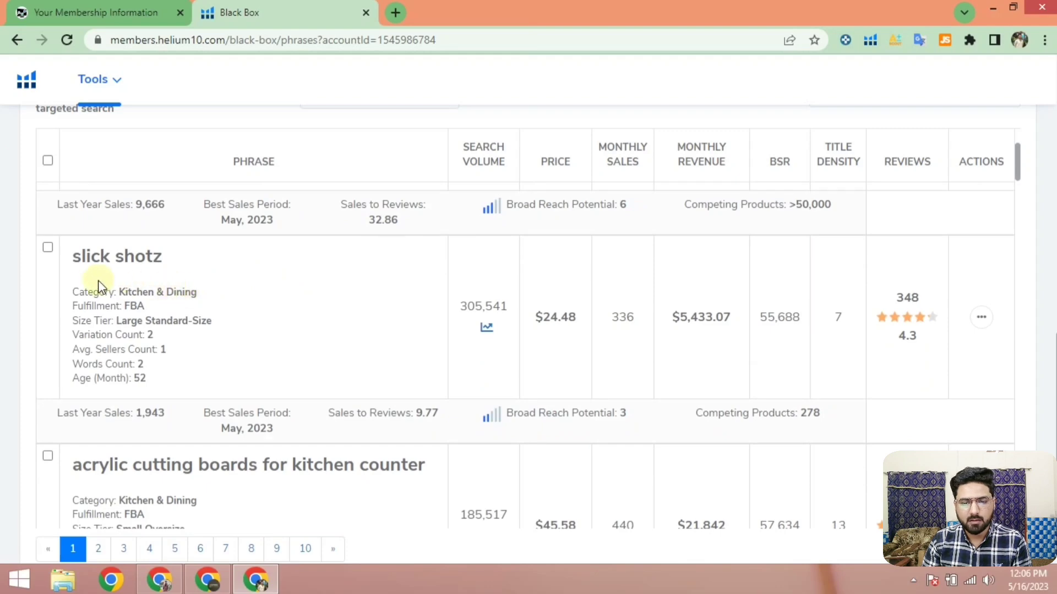
{"action": "left_click", "coordinate": [484, 330]}
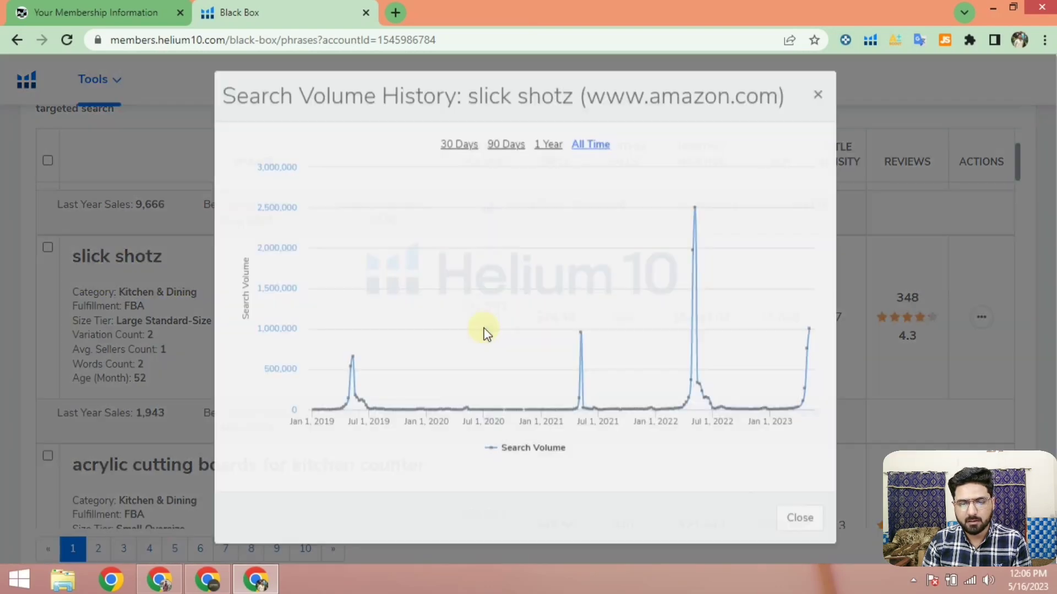
{"action": "left_click", "coordinate": [549, 159]}
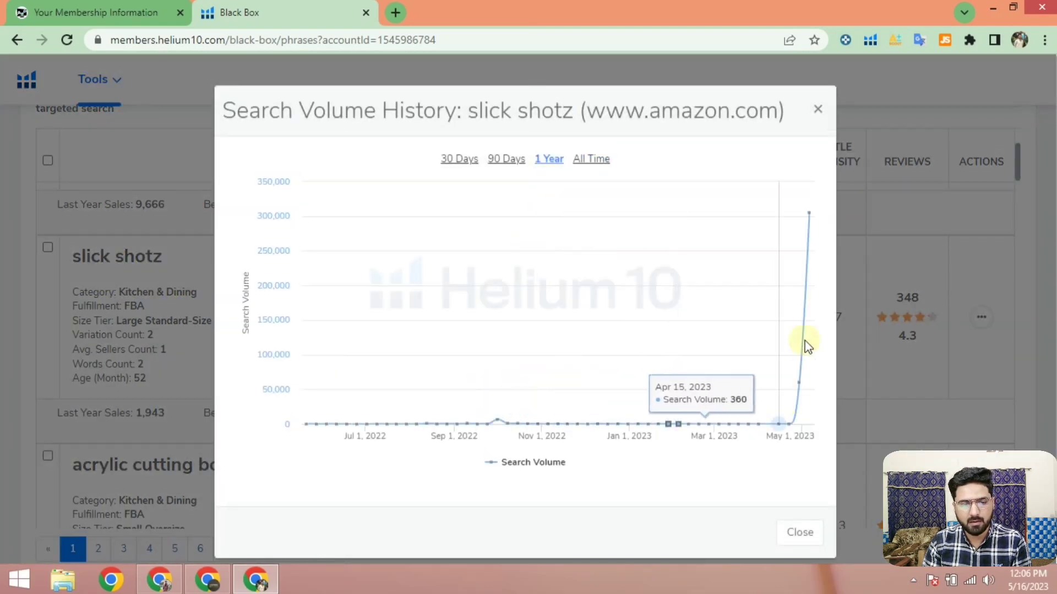
{"action": "left_click", "coordinate": [818, 109]}
- Look through the keyword results down to "ziplock bag organizer" and examine its search volume history
{"action": "scroll", "coordinate": [429, 352], "scroll_direction": "down", "scroll_amount": 2}
{"action": "scroll", "coordinate": [246, 349], "scroll_direction": "down", "scroll_amount": 2}
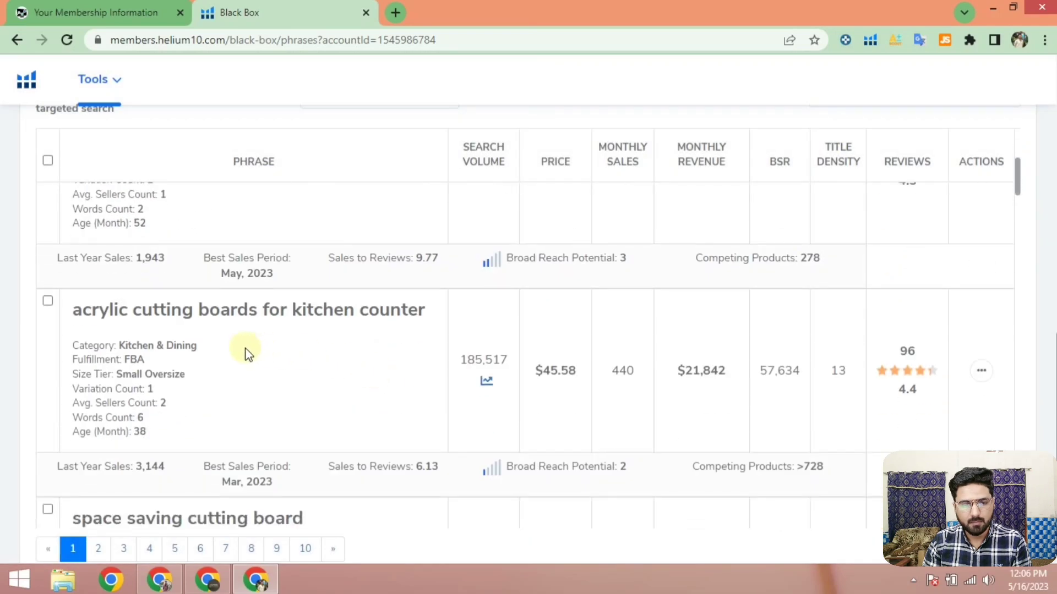
{"action": "scroll", "coordinate": [114, 314], "scroll_direction": "down", "scroll_amount": 7}
{"action": "scroll", "coordinate": [114, 317], "scroll_direction": "up", "scroll_amount": 2}
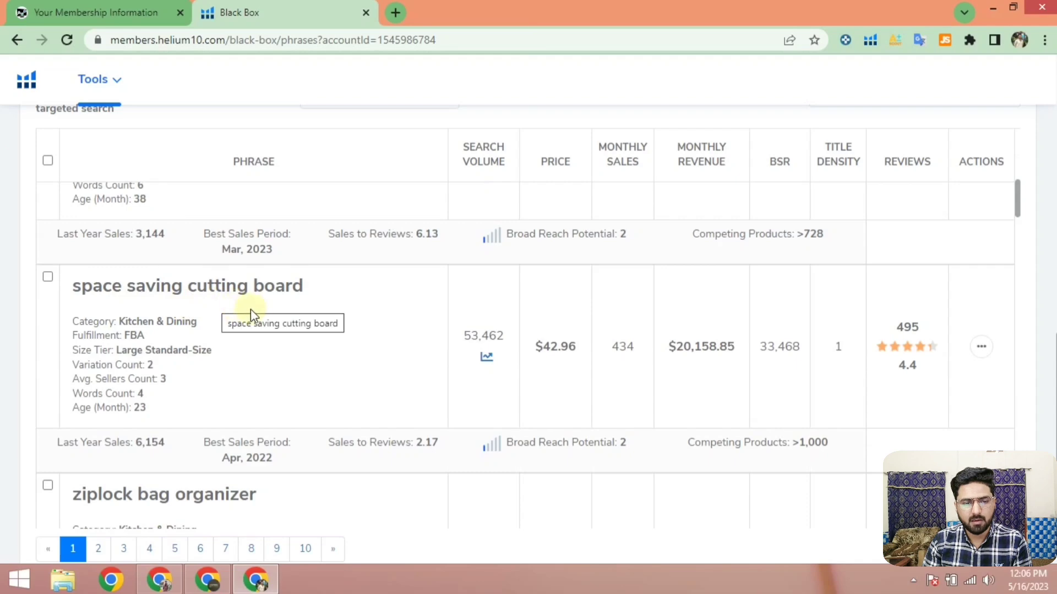
{"action": "scroll", "coordinate": [251, 311], "scroll_direction": "down", "scroll_amount": 3}
{"action": "scroll", "coordinate": [266, 298], "scroll_direction": "down", "scroll_amount": 2}
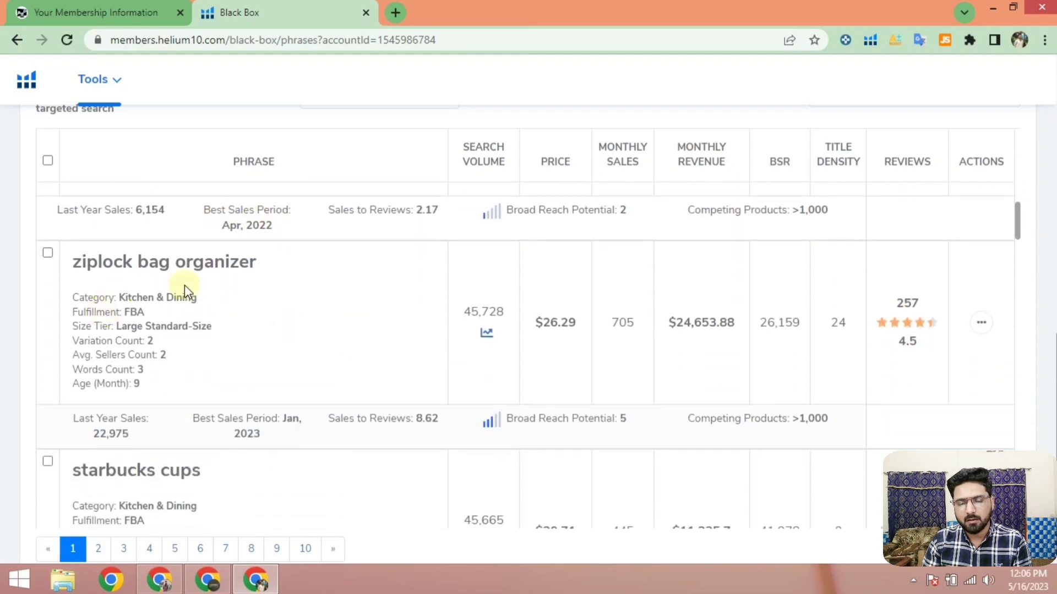
{"action": "left_click", "coordinate": [485, 333]}
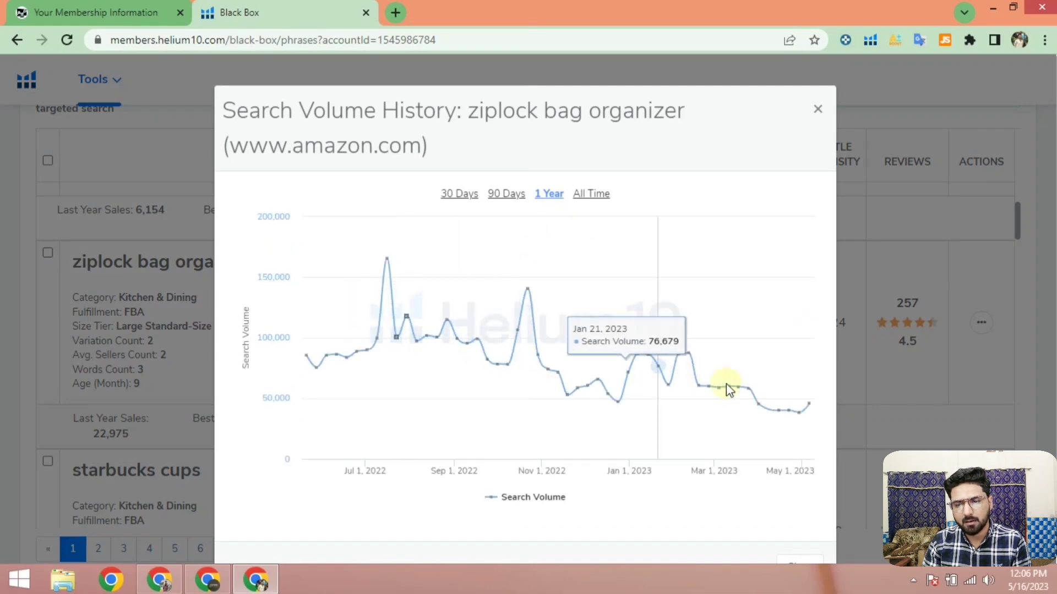
{"action": "left_click", "coordinate": [818, 106]}
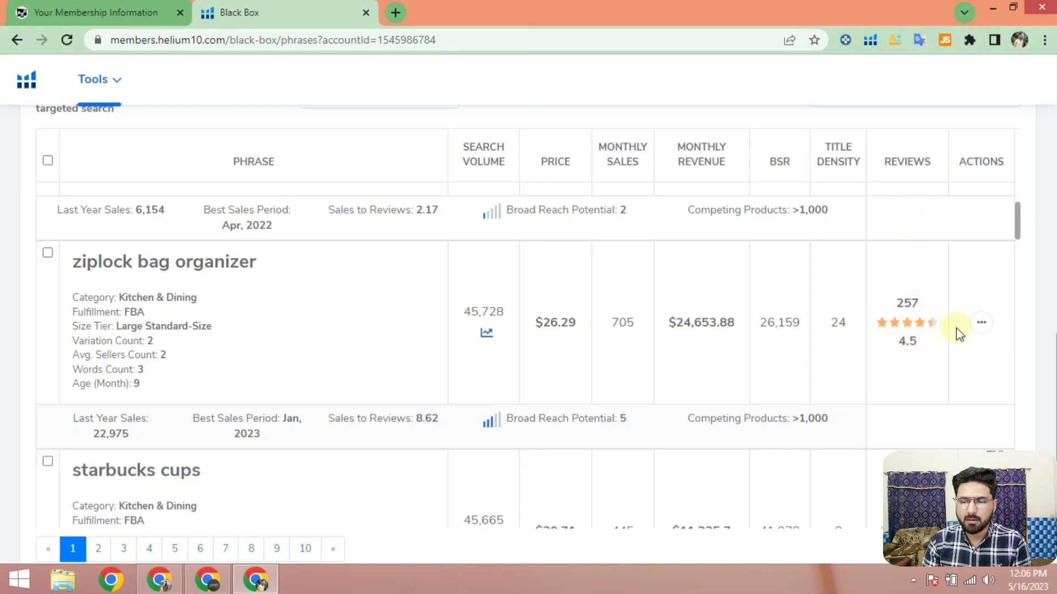
- Open the Amazon results for "ziplock bag organizer" in a new browser tab while staying on the keyword list
{"action": "left_click", "coordinate": [979, 324]}
{"action": "right_click", "coordinate": [938, 356]}
{"action": "left_click", "coordinate": [945, 428]}
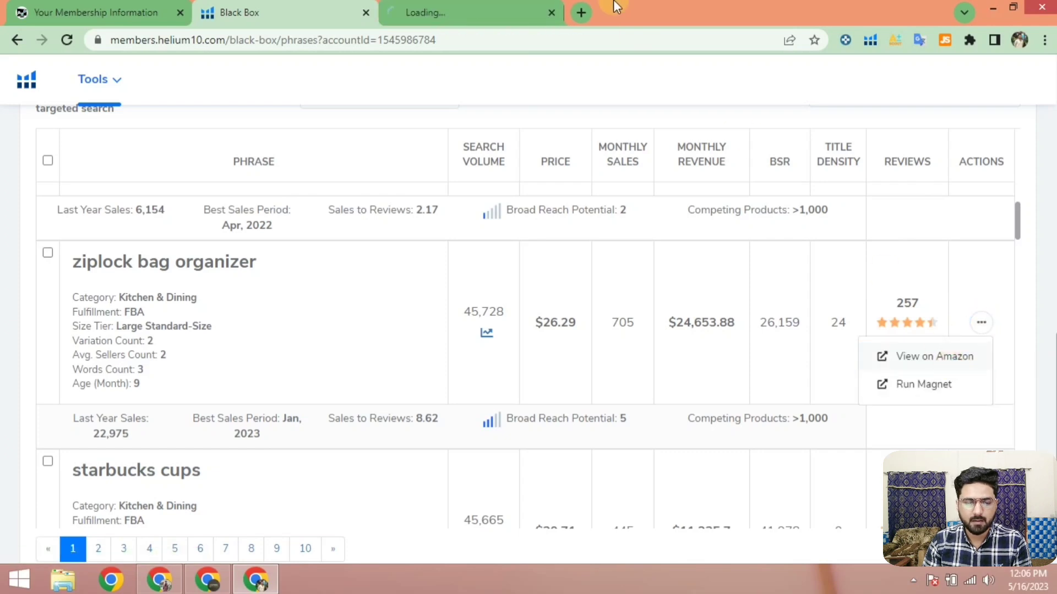
{"action": "left_click", "coordinate": [135, 302]}
- Look over the next keyword results and review the product listings on the Amazon page for "ziplock bag organizer"
{"action": "scroll", "coordinate": [135, 301], "scroll_direction": "down", "scroll_amount": 4}
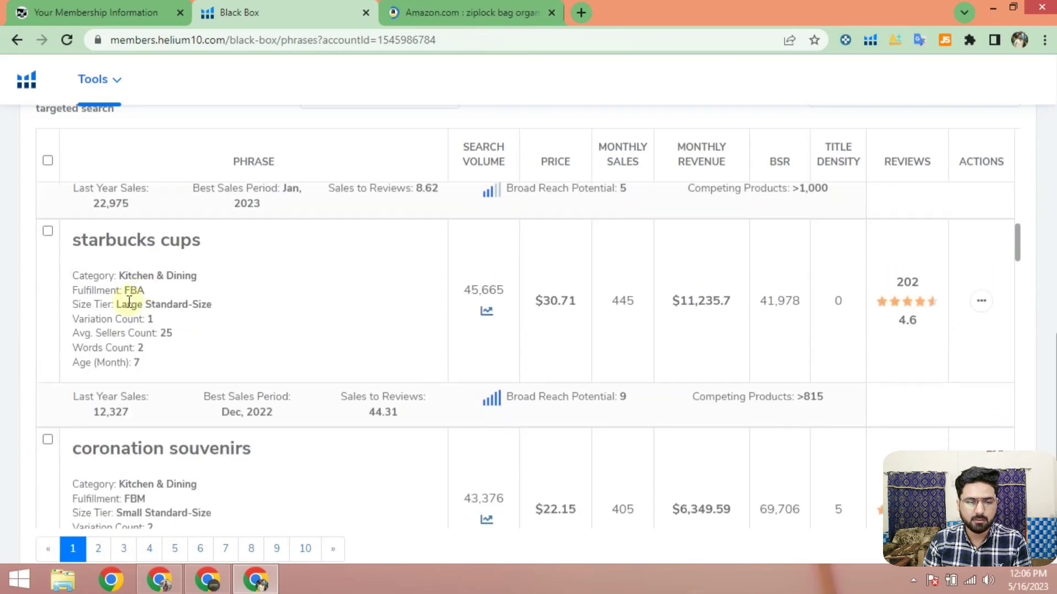
{"action": "scroll", "coordinate": [238, 297], "scroll_direction": "down", "scroll_amount": 3}
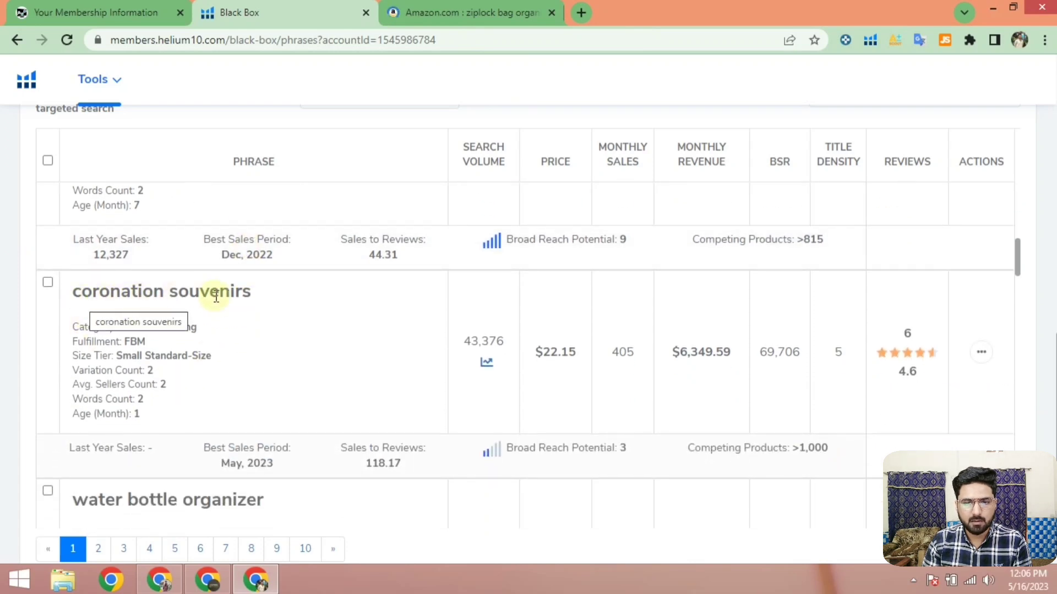
{"action": "scroll", "coordinate": [217, 295], "scroll_direction": "down", "scroll_amount": 1}
{"action": "left_click", "coordinate": [420, 5]}
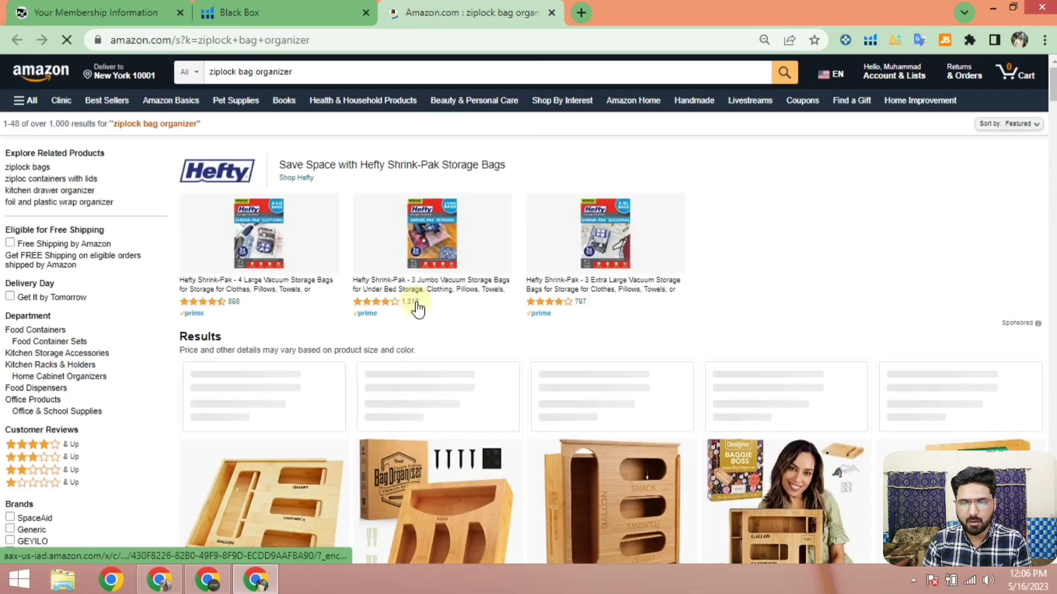
{"action": "scroll", "coordinate": [423, 305], "scroll_direction": "down", "scroll_amount": 5}
{"action": "scroll", "coordinate": [430, 302], "scroll_direction": "down", "scroll_amount": 3}
{"action": "scroll", "coordinate": [539, 355], "scroll_direction": "up", "scroll_amount": 9}
- Return to the Black Box results and open the Amazon listings for "water bottle organizer" in a new browser tab
{"action": "left_click", "coordinate": [319, 12]}
{"action": "scroll", "coordinate": [242, 349], "scroll_direction": "down", "scroll_amount": 2}
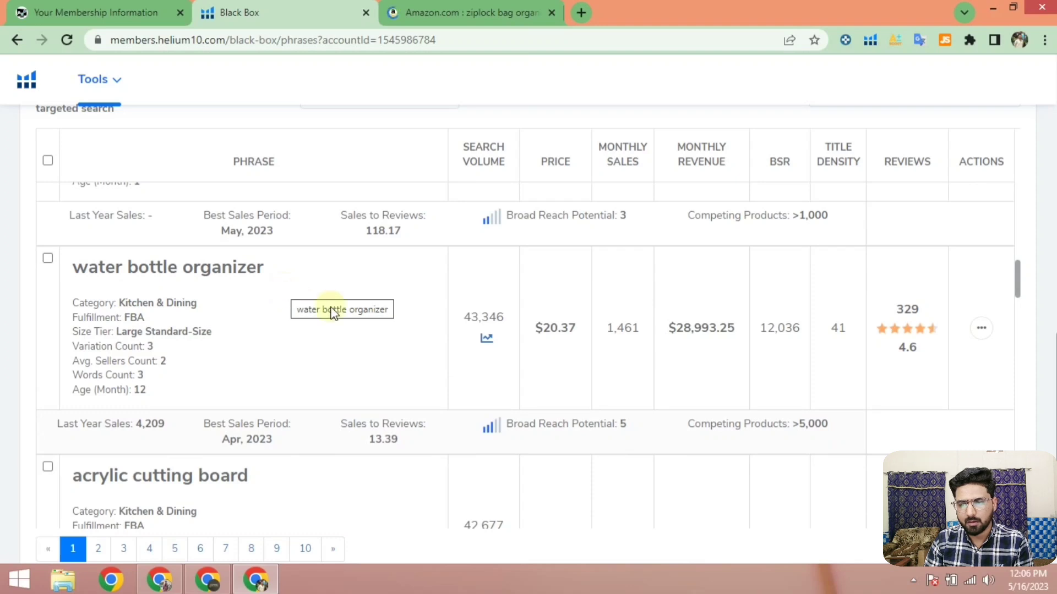
{"action": "left_click", "coordinate": [981, 328]}
{"action": "right_click", "coordinate": [970, 365]}
{"action": "left_click", "coordinate": [973, 370]}
{"action": "left_click", "coordinate": [605, 13]}
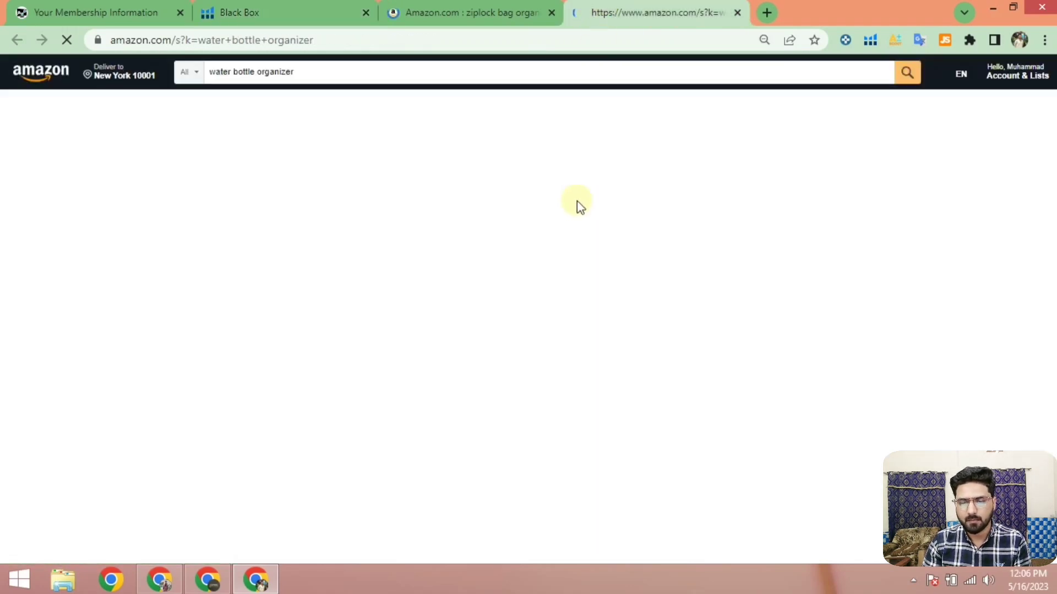
- Review the prices, ratings and review counts of the water bottle organizers listed on Amazon
{"action": "scroll", "coordinate": [583, 207], "scroll_direction": "down", "scroll_amount": 10}
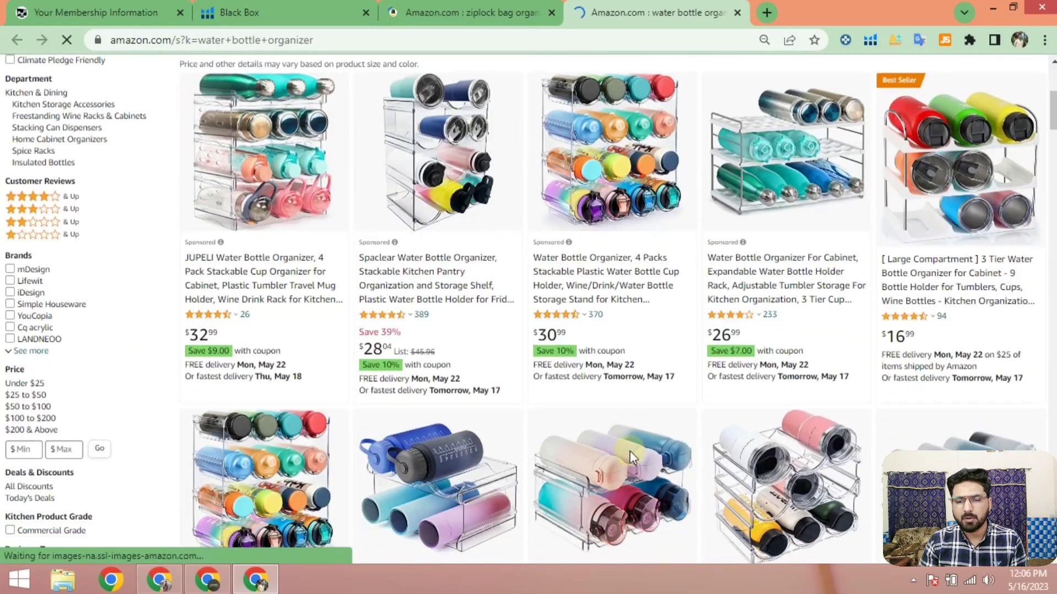
{"action": "scroll", "coordinate": [880, 229], "scroll_direction": "down", "scroll_amount": 8}
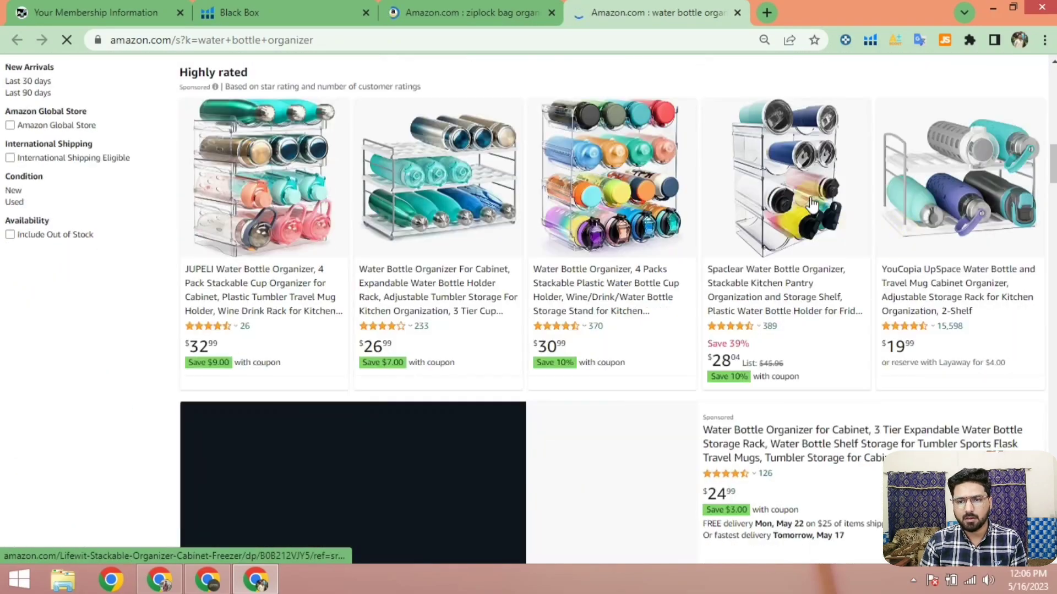
{"action": "scroll", "coordinate": [455, 219], "scroll_direction": "down", "scroll_amount": 5}
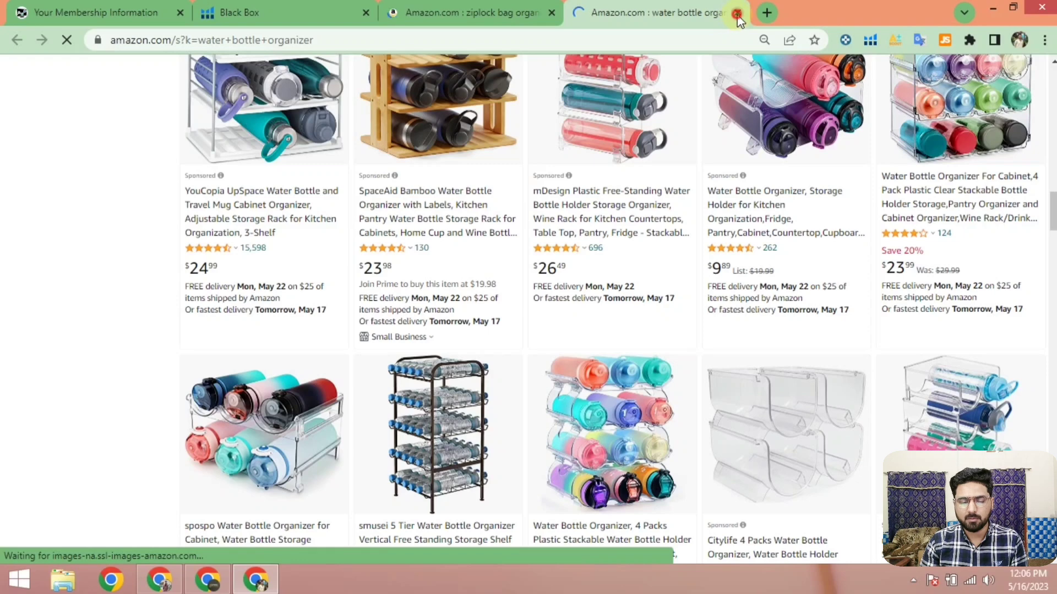
- Close the water bottle organizer listings and look through the remaining keywords on the first page of Black Box results
{"action": "key", "text": "ctrl+w"}
{"action": "left_click", "coordinate": [312, 8]}
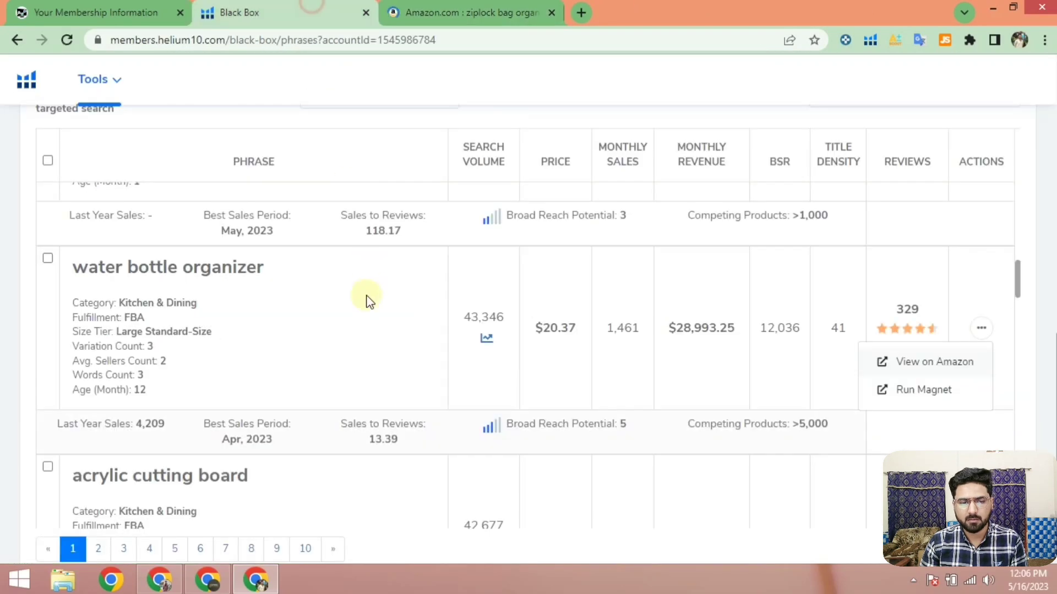
{"action": "scroll", "coordinate": [369, 302], "scroll_direction": "down", "scroll_amount": 3}
{"action": "scroll", "coordinate": [368, 301], "scroll_direction": "down", "scroll_amount": 2}
{"action": "scroll", "coordinate": [271, 236], "scroll_direction": "up", "scroll_amount": 1}
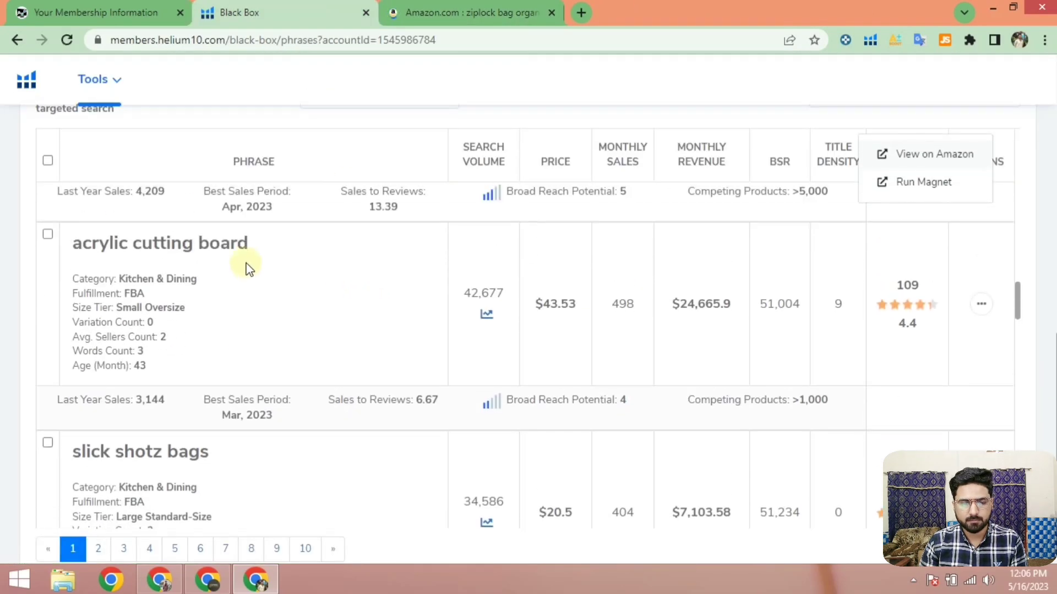
{"action": "scroll", "coordinate": [245, 255], "scroll_direction": "down", "scroll_amount": 7}
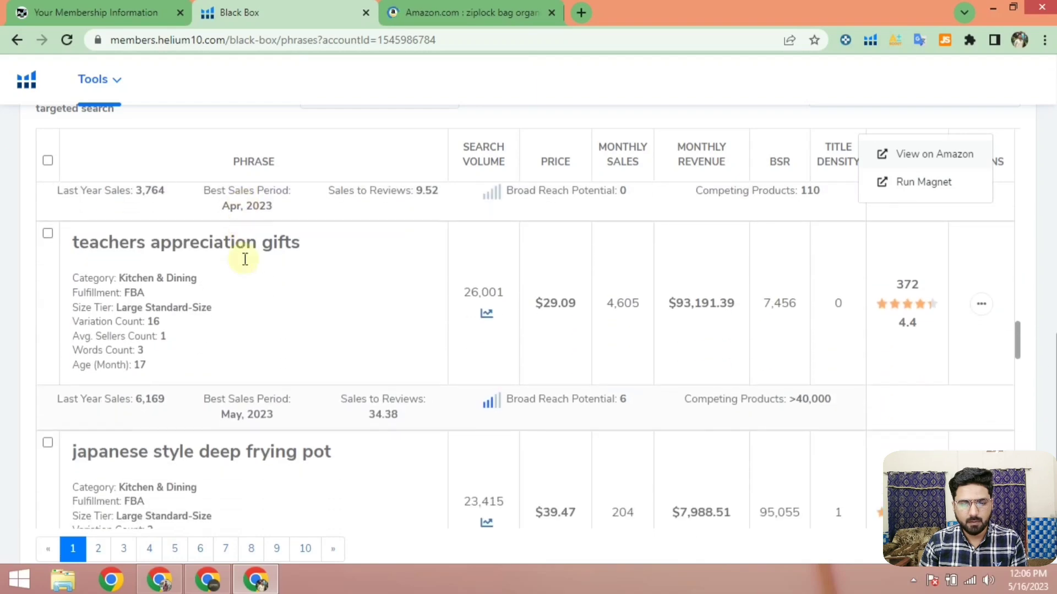
{"action": "scroll", "coordinate": [244, 265], "scroll_direction": "down", "scroll_amount": 5}
{"action": "scroll", "coordinate": [128, 408], "scroll_direction": "down", "scroll_amount": 4}
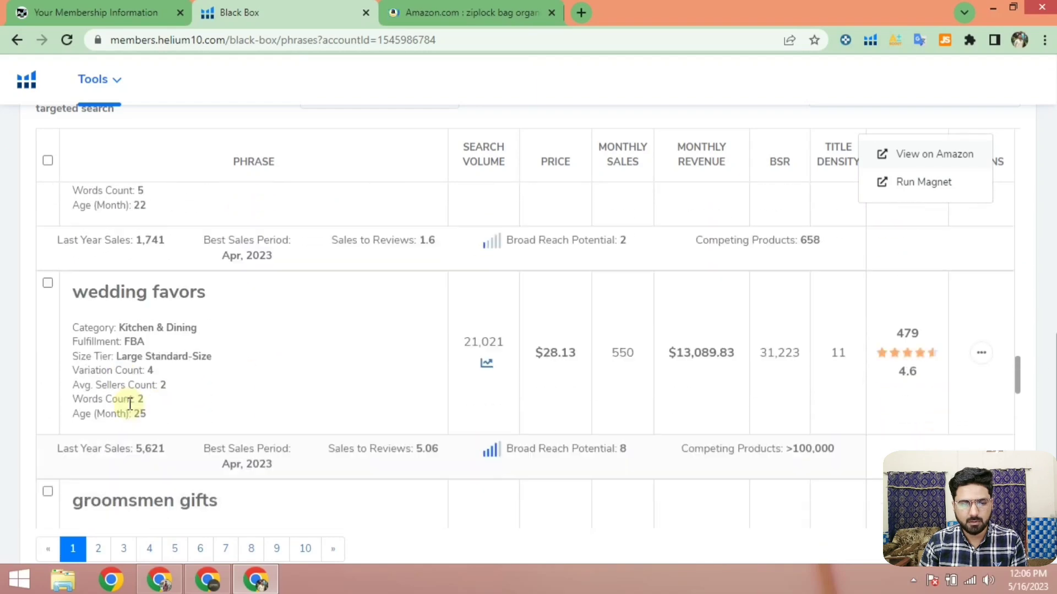
{"action": "scroll", "coordinate": [102, 366], "scroll_direction": "down", "scroll_amount": 5}
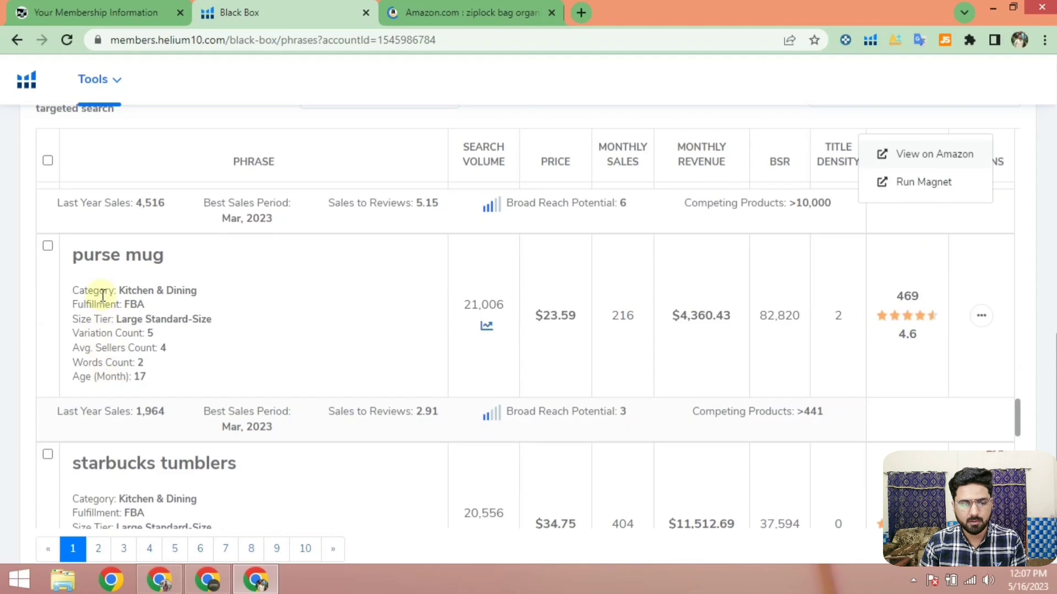
{"action": "scroll", "coordinate": [136, 285], "scroll_direction": "down", "scroll_amount": 10}
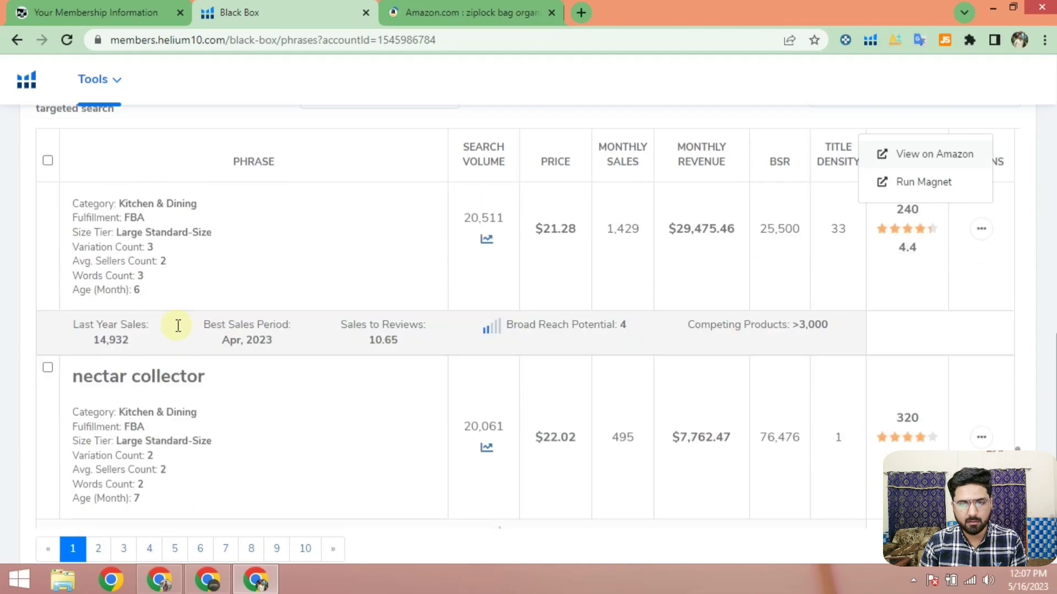
- Open the Amazon listings for the keyword "nectar collector" in a new browser tab and switch to it
{"action": "left_click", "coordinate": [981, 321]}
{"action": "right_click", "coordinate": [940, 357]}
{"action": "left_click", "coordinate": [951, 375]}
{"action": "left_click", "coordinate": [636, 7]}
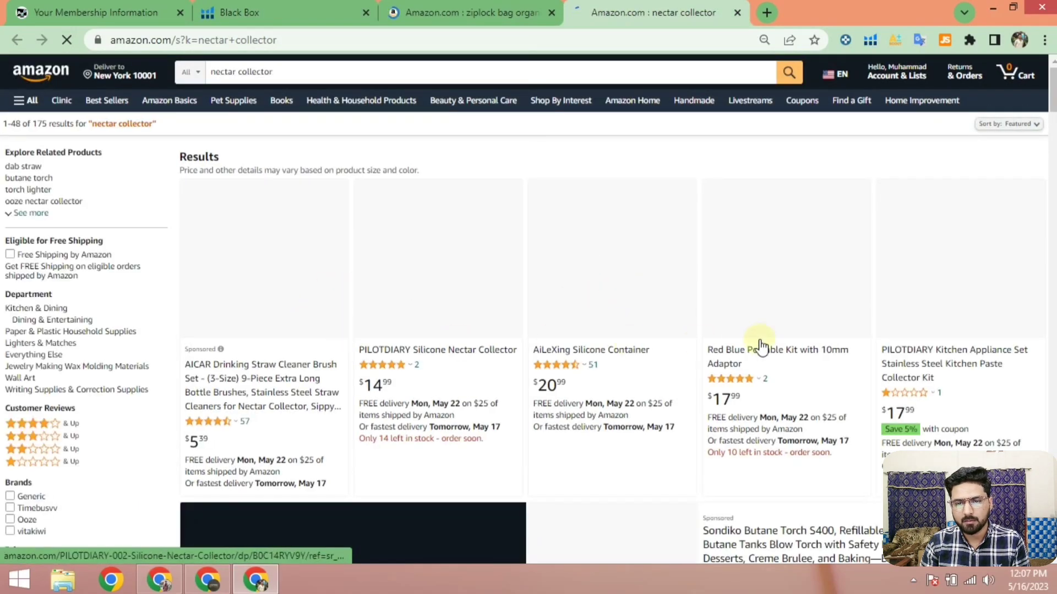
- Review the prices, ratings and review counts of the nectar collector listings on Amazon, and close their tab
{"action": "left_click", "coordinate": [485, 13]}
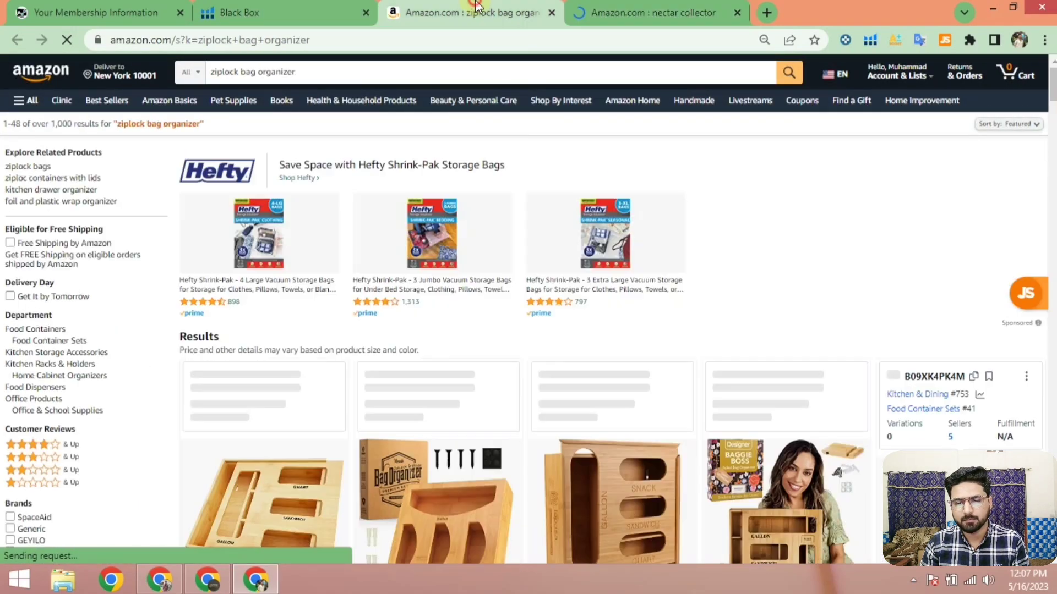
{"action": "key", "text": "ctrl+Tab"}
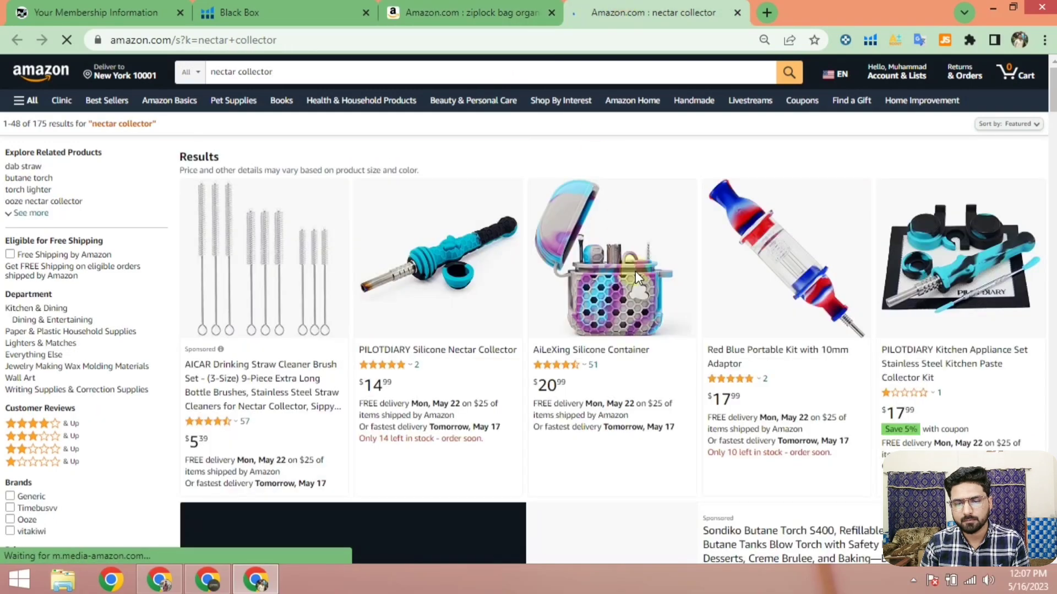
{"action": "scroll", "coordinate": [809, 271], "scroll_direction": "down", "scroll_amount": 10}
{"action": "scroll", "coordinate": [741, 191], "scroll_direction": "down", "scroll_amount": 7}
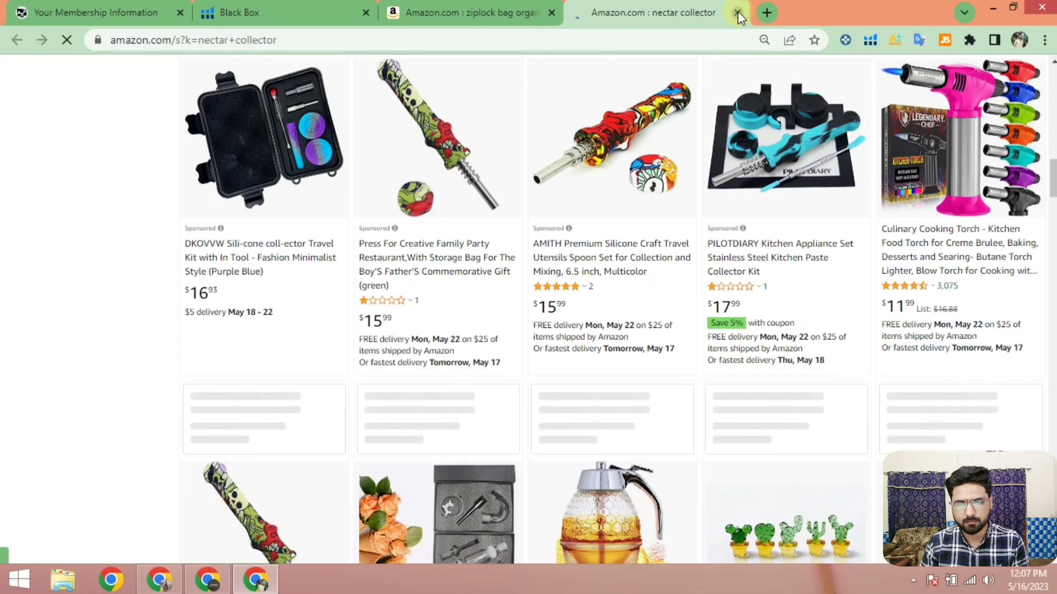
{"action": "left_click", "coordinate": [738, 11]}
- View the all-time search volume history for "nectar collector" in Black Box, and close the chart
{"action": "left_click", "coordinate": [265, 11]}
{"action": "left_click", "coordinate": [486, 332]}
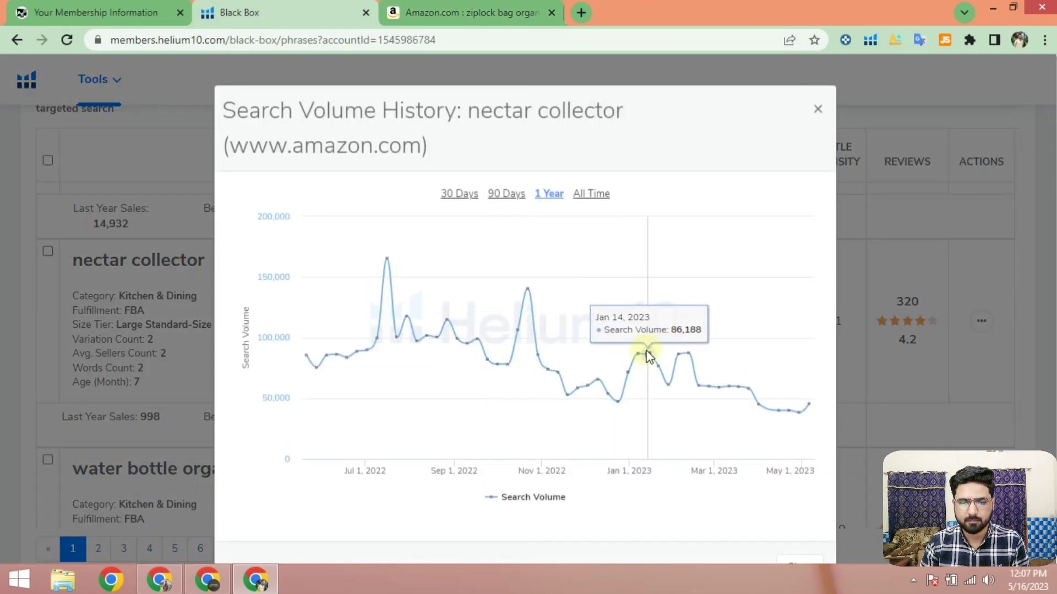
{"action": "left_click", "coordinate": [581, 195]}
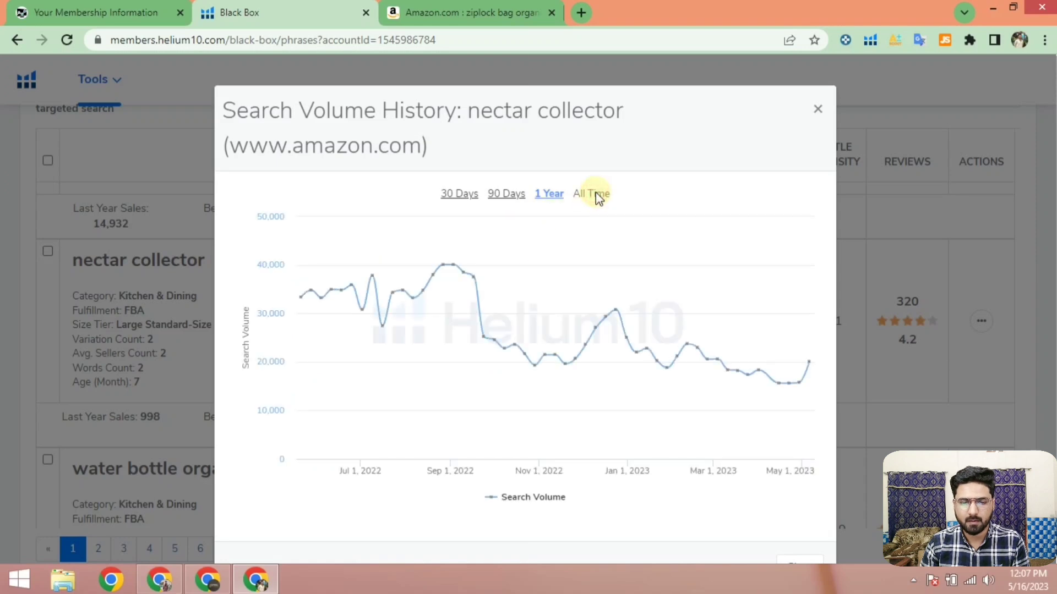
{"action": "left_click", "coordinate": [595, 194]}
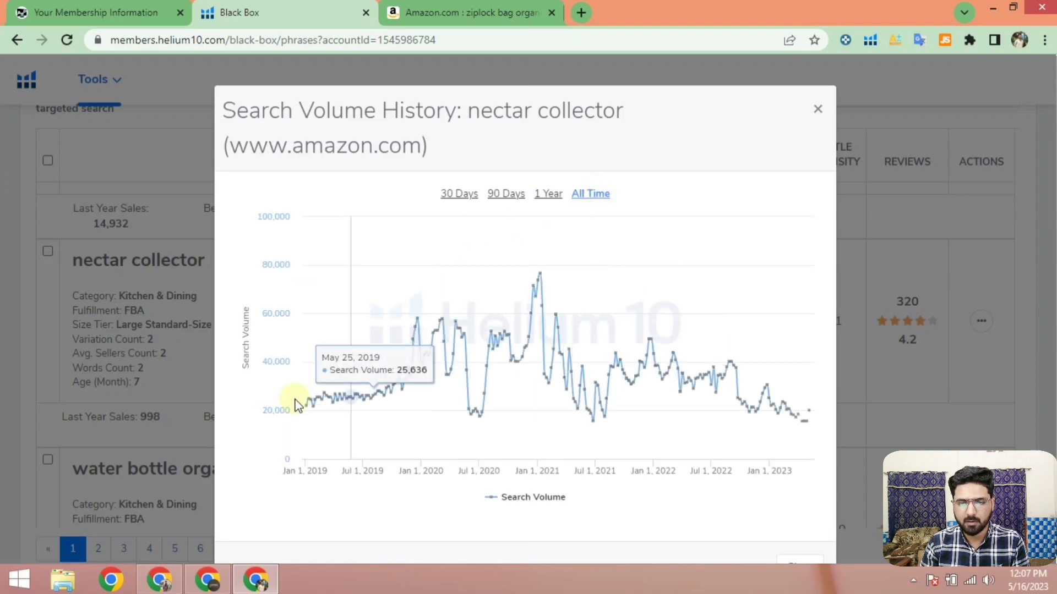
{"action": "left_click", "coordinate": [820, 109]}
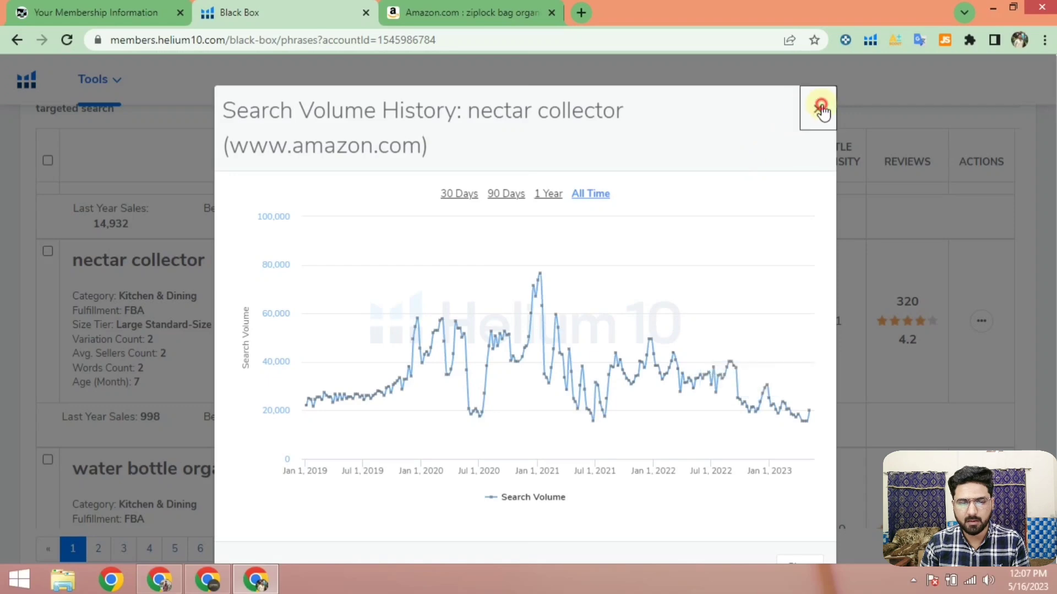
- Return to the Amazon results for "ziplock bag organizer" and look over the product listings down the page
{"action": "left_click", "coordinate": [468, 12]}
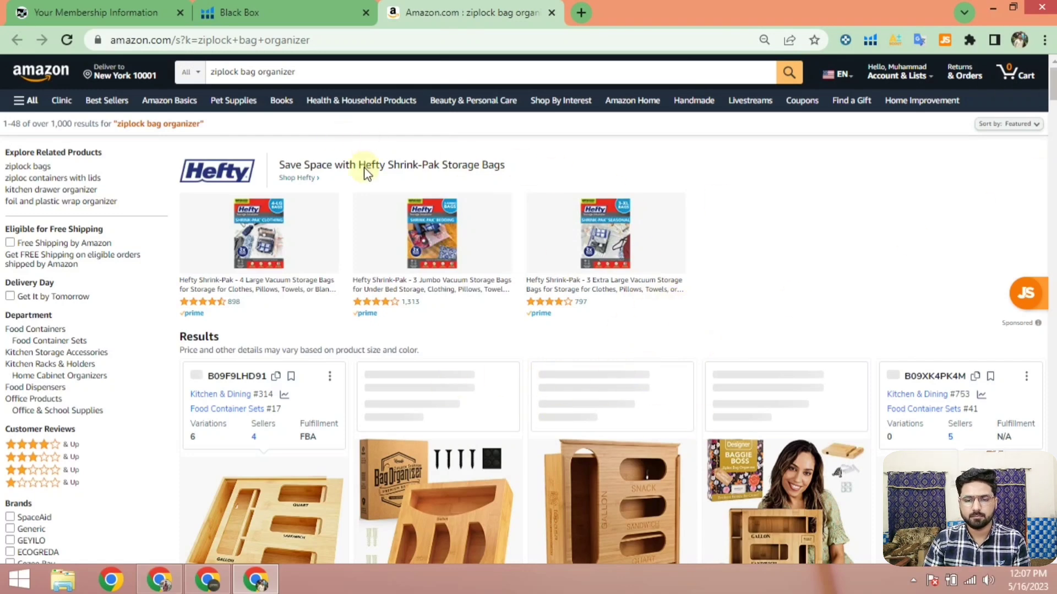
{"action": "left_click", "coordinate": [338, 6]}
{"action": "left_click", "coordinate": [454, 12]}
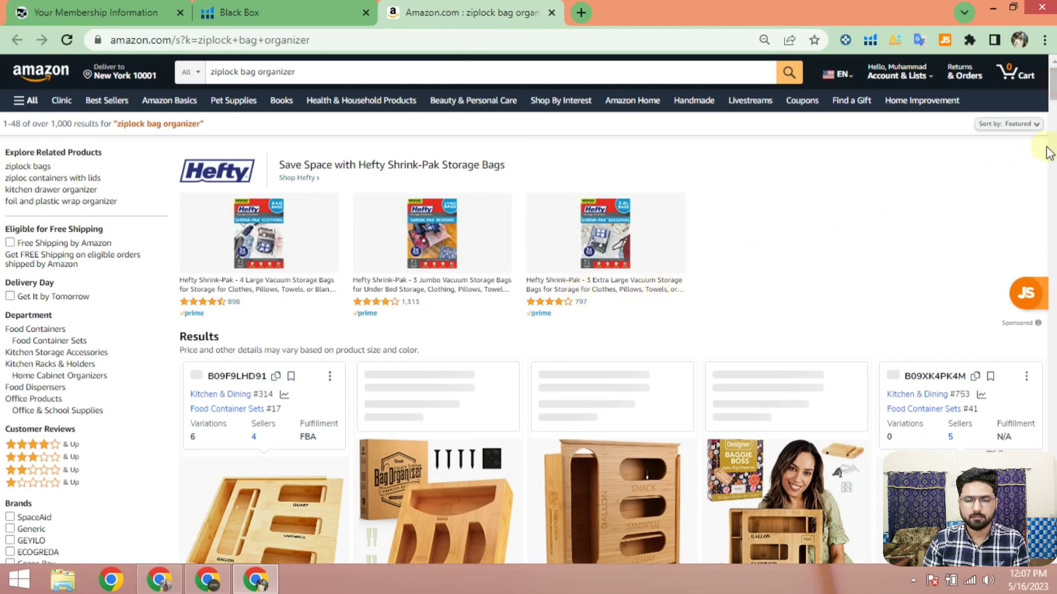
{"action": "left_click", "coordinate": [309, 14]}
{"action": "left_click", "coordinate": [432, 13]}
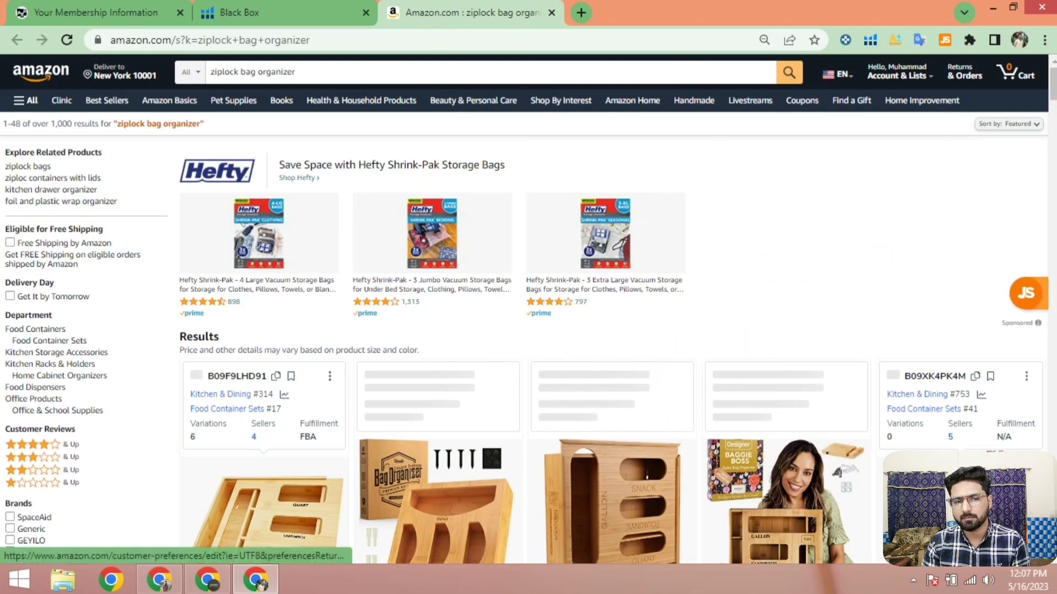
{"action": "scroll", "coordinate": [668, 354], "scroll_direction": "down", "scroll_amount": 8}
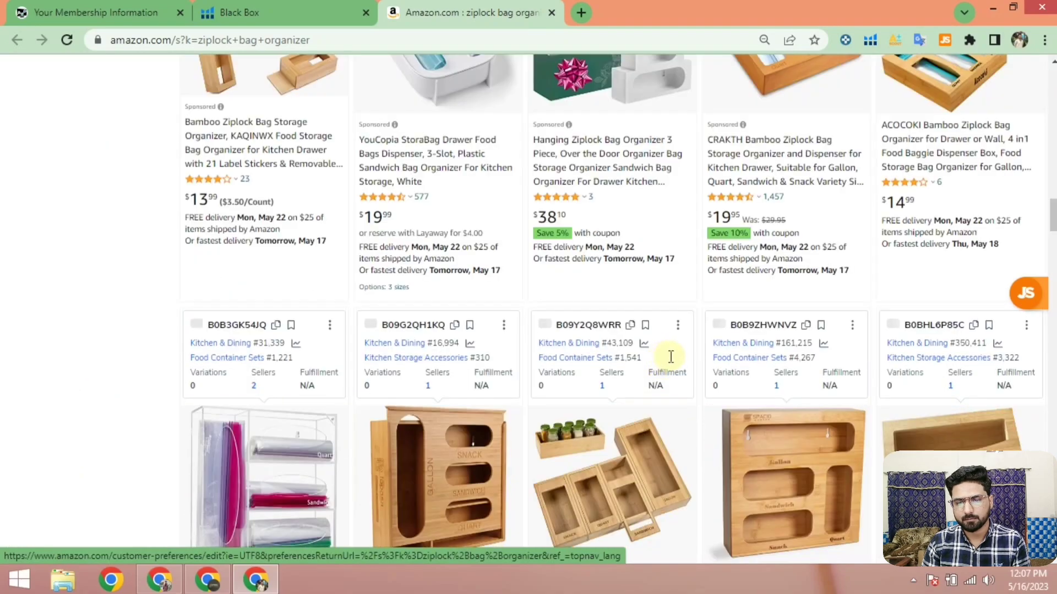
{"action": "scroll", "coordinate": [709, 346], "scroll_direction": "down", "scroll_amount": 10}
{"action": "scroll", "coordinate": [711, 346], "scroll_direction": "up", "scroll_amount": 10}
{"action": "scroll", "coordinate": [712, 349], "scroll_direction": "up", "scroll_amount": 6}
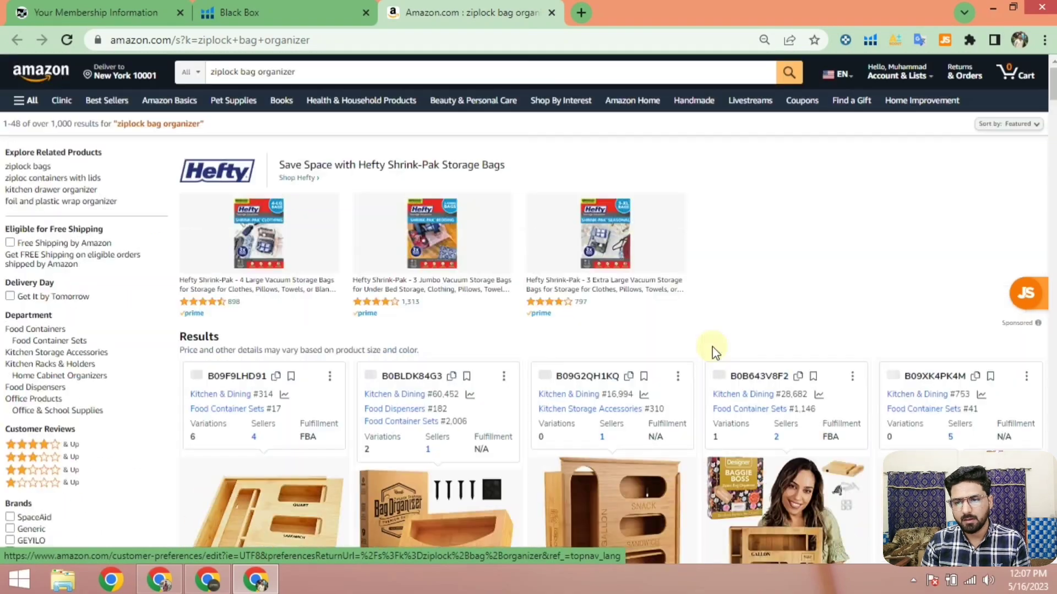
- Run the Helium 10 Xray product research on the ziplock bag organizer results and filter out sponsored products
{"action": "left_click", "coordinate": [869, 39]}
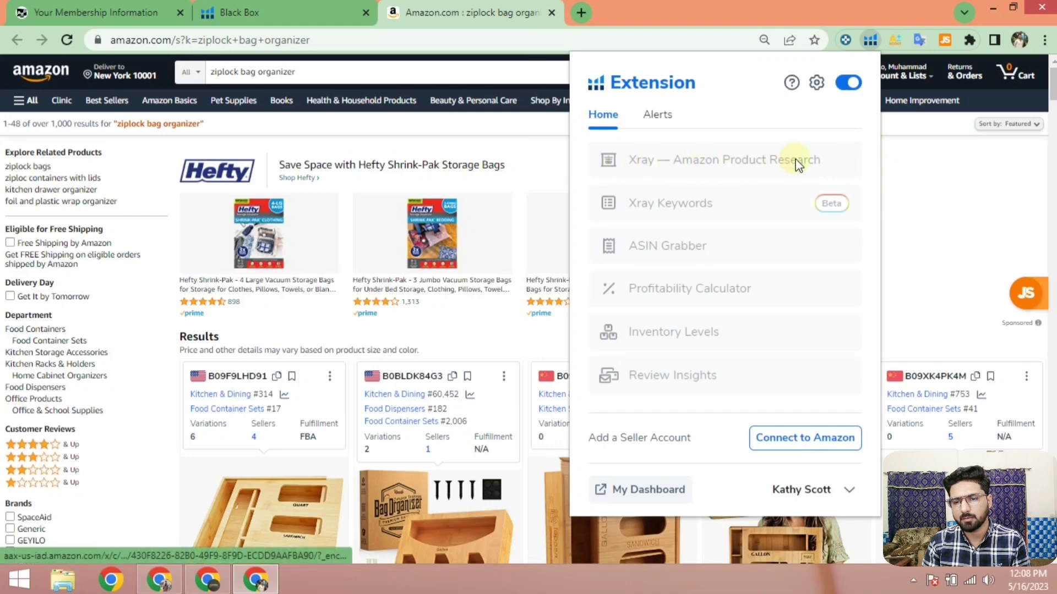
{"action": "left_click", "coordinate": [749, 165]}
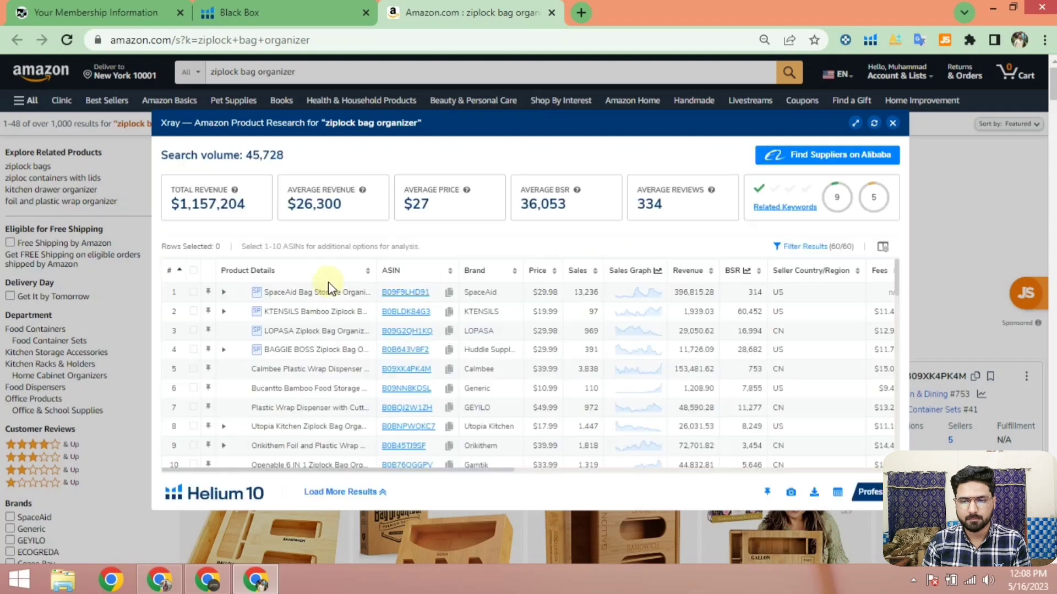
{"action": "left_click", "coordinate": [802, 248]}
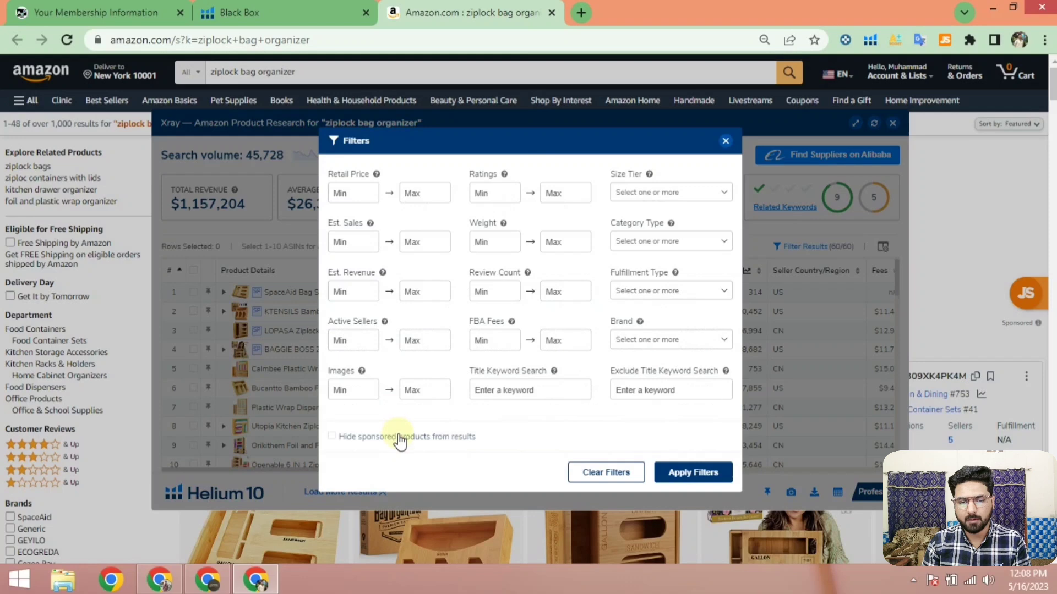
{"action": "left_click", "coordinate": [400, 438]}
{"action": "left_click", "coordinate": [679, 471]}
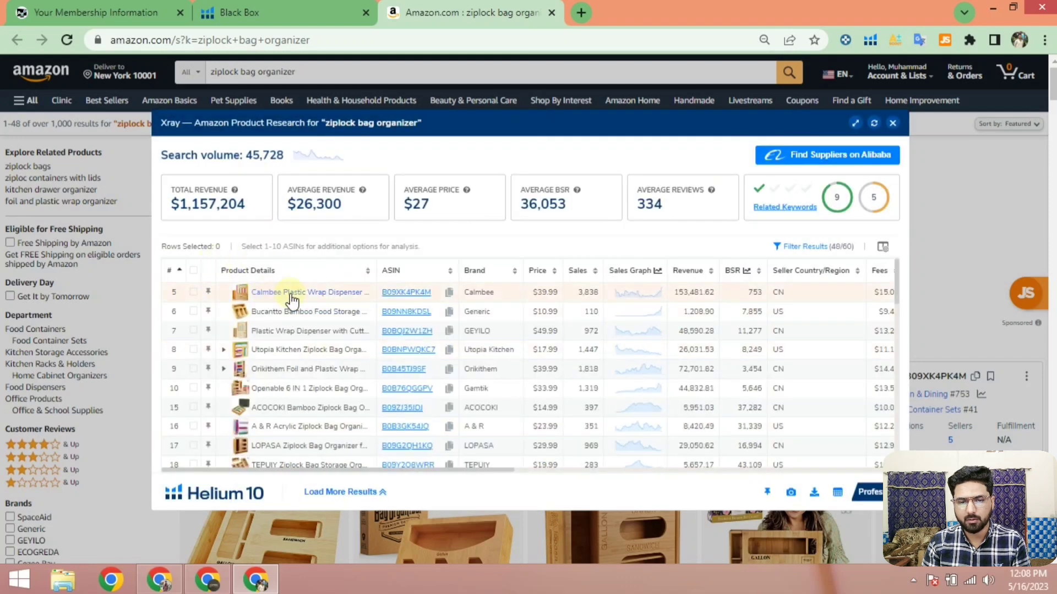
- Reposition the Xray window and enlarge its height and width to show more product rows and columns
{"action": "left_click_drag", "start_coordinate": [416, 125], "coordinate": [331, 121]}
{"action": "left_click_drag", "start_coordinate": [454, 503], "coordinate": [452, 570]}
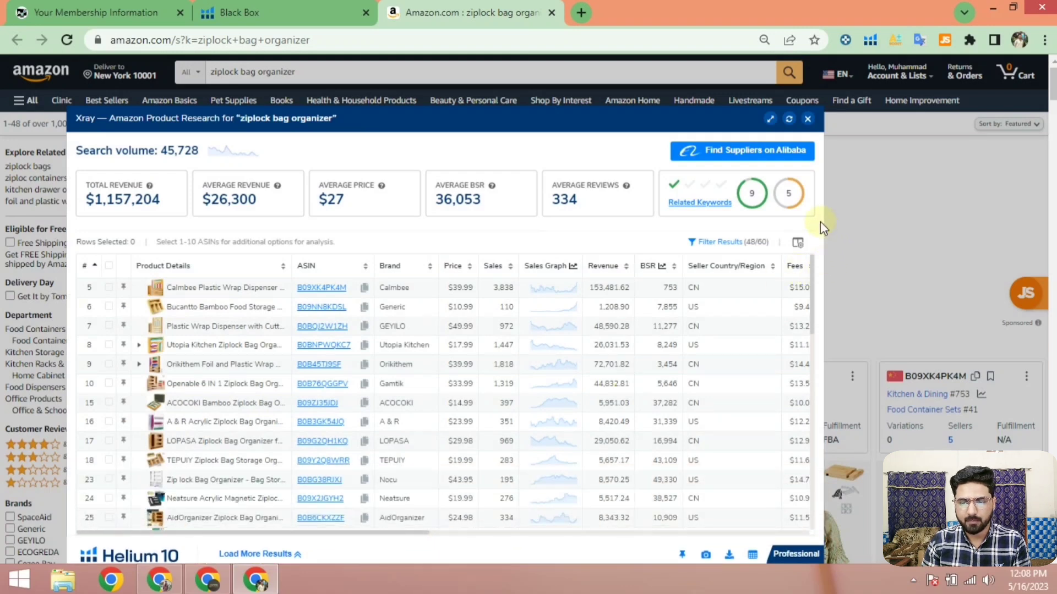
{"action": "left_click_drag", "start_coordinate": [824, 224], "coordinate": [901, 219]}
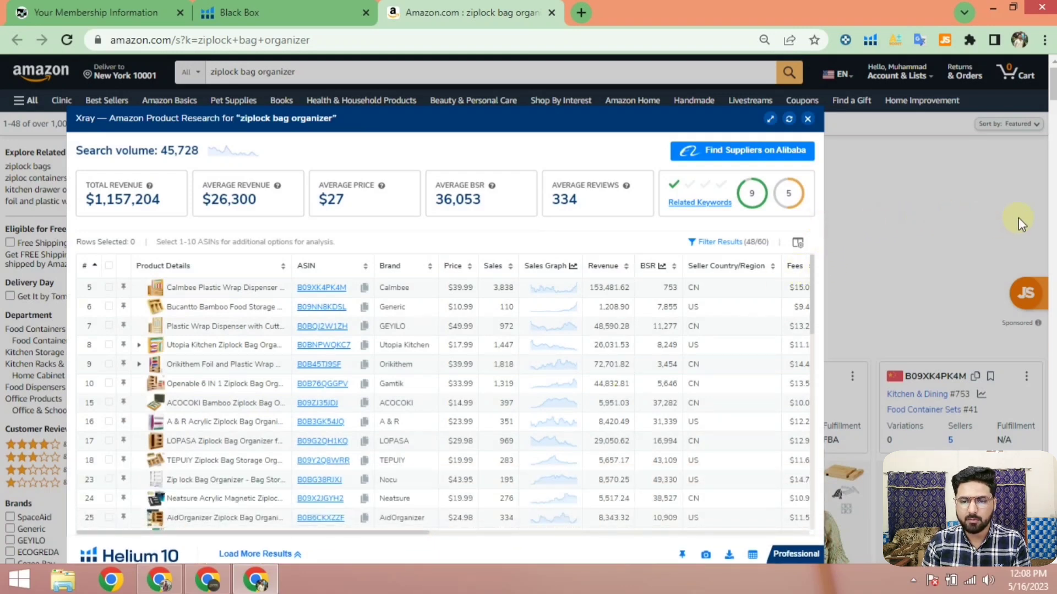
{"action": "left_click_drag", "start_coordinate": [1020, 223], "coordinate": [1016, 221]}
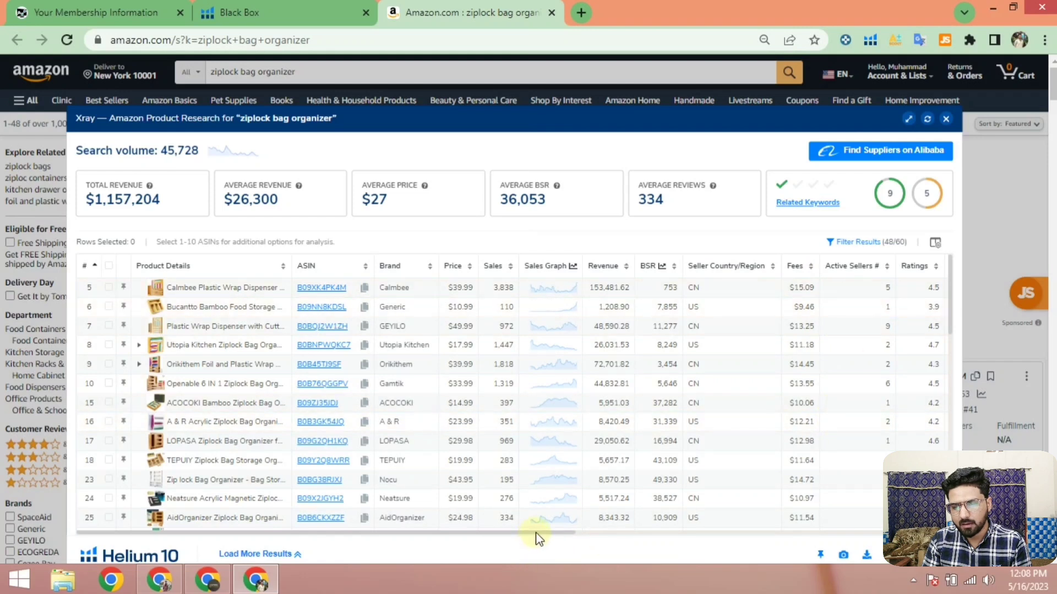
- Examine the remaining Xray columns, including fees, active sellers, review count, size tier, weight and creation date
{"action": "left_click_drag", "start_coordinate": [536, 533], "coordinate": [648, 534]}
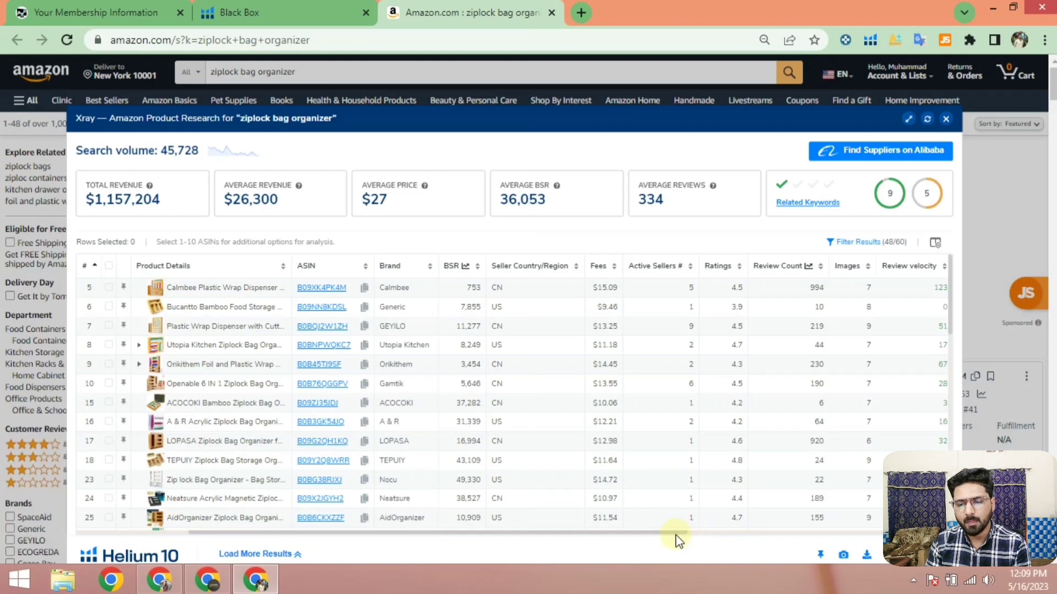
{"action": "left_click_drag", "start_coordinate": [679, 533], "coordinate": [916, 531]}
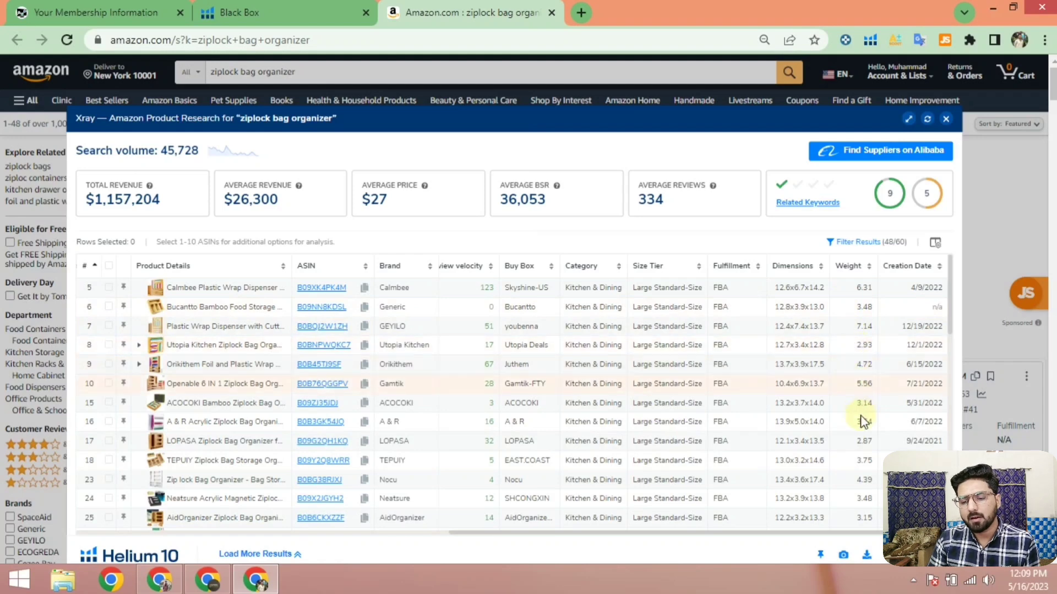
{"action": "left_click_drag", "start_coordinate": [658, 536], "coordinate": [224, 547]}
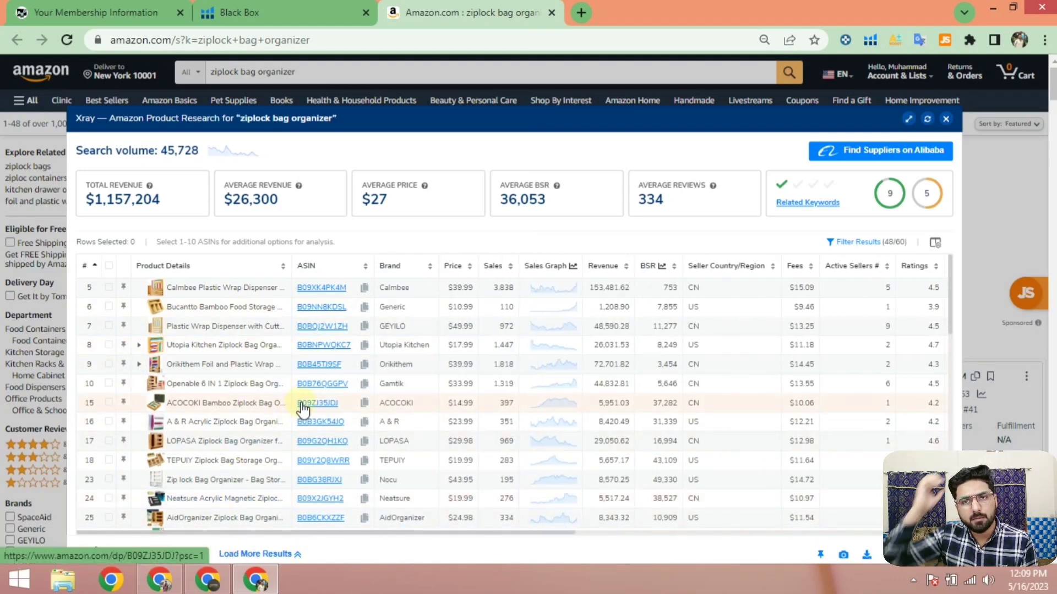
{"action": "mouse_move", "coordinate": [333, 522]}
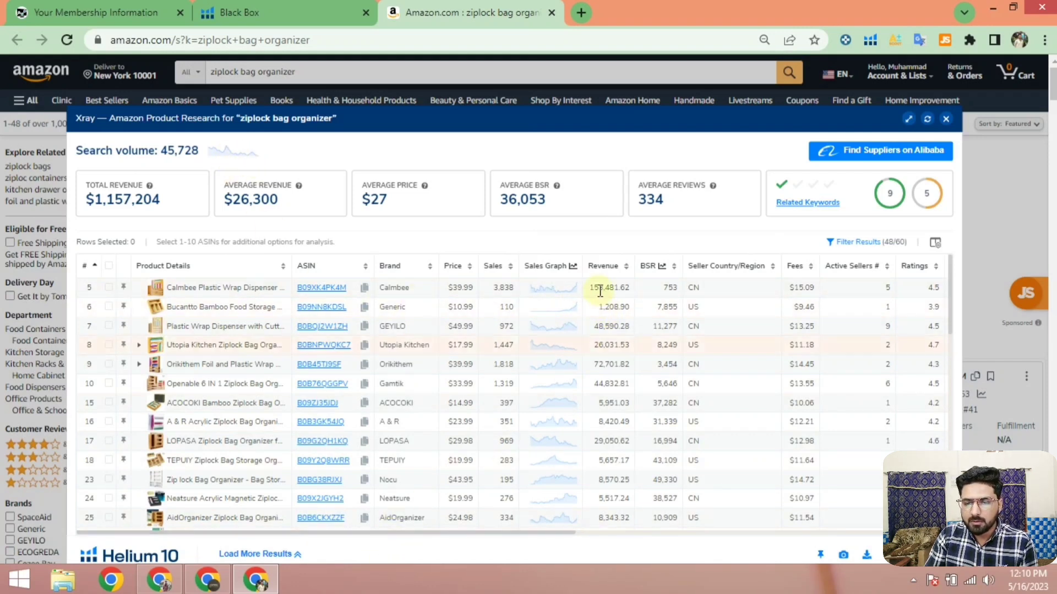
- Sort the Xray products by revenue from highest to lowest and look through the revenues down the list
{"action": "left_click", "coordinate": [607, 267]}
{"action": "left_click", "coordinate": [605, 266]}
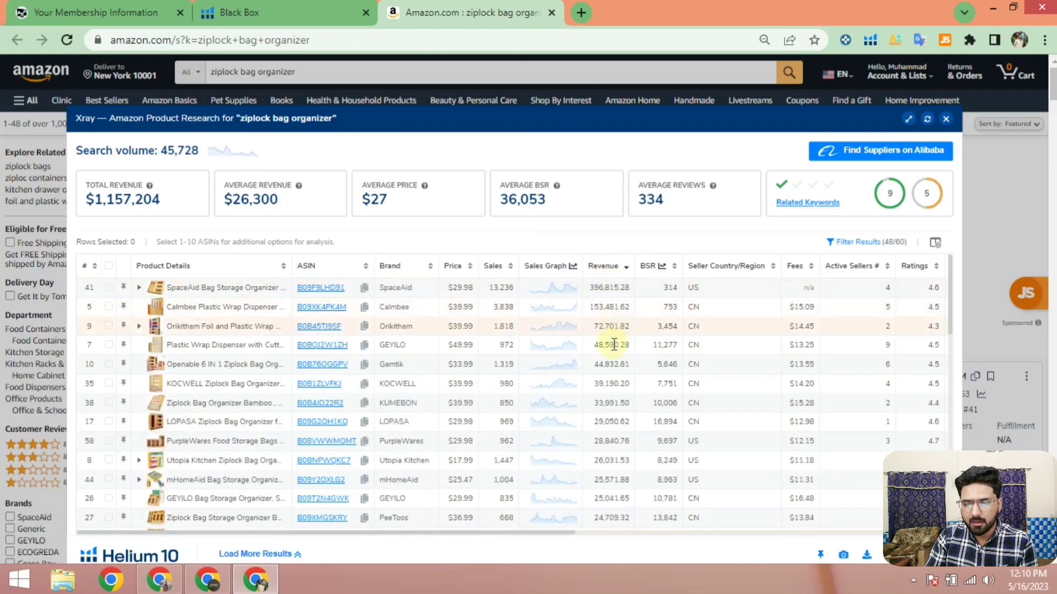
{"action": "scroll", "coordinate": [609, 484], "scroll_direction": "down", "scroll_amount": 11}
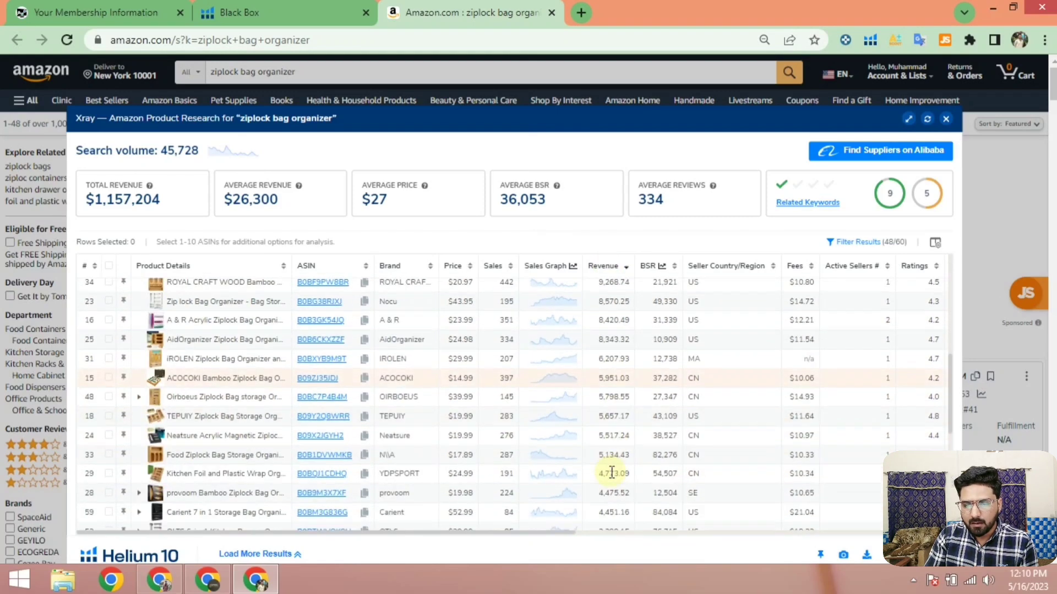
{"action": "scroll", "coordinate": [608, 465], "scroll_direction": "up", "scroll_amount": 6}
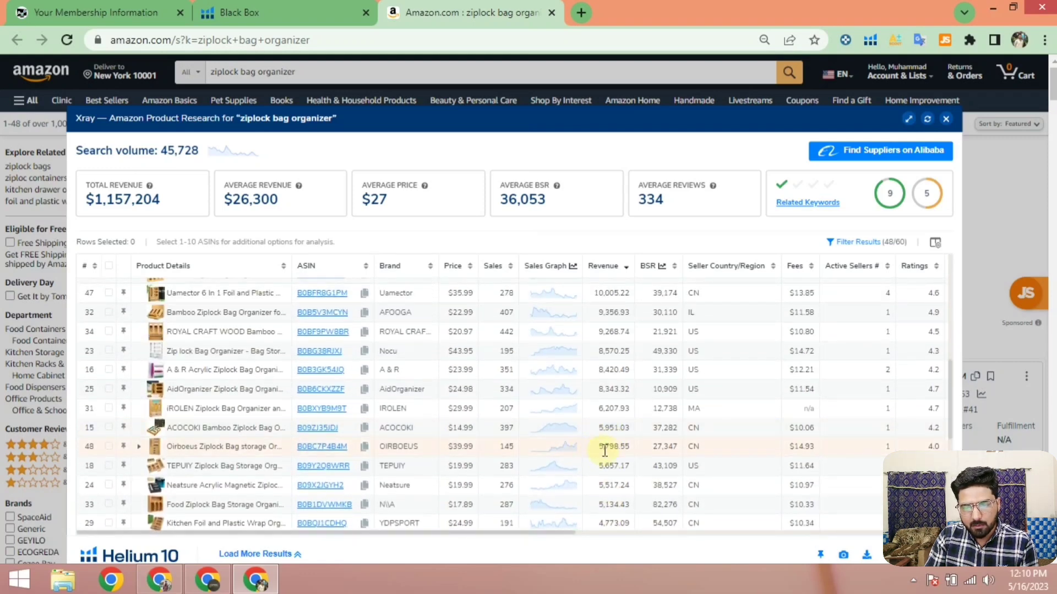
{"action": "scroll", "coordinate": [603, 450], "scroll_direction": "down", "scroll_amount": 3}
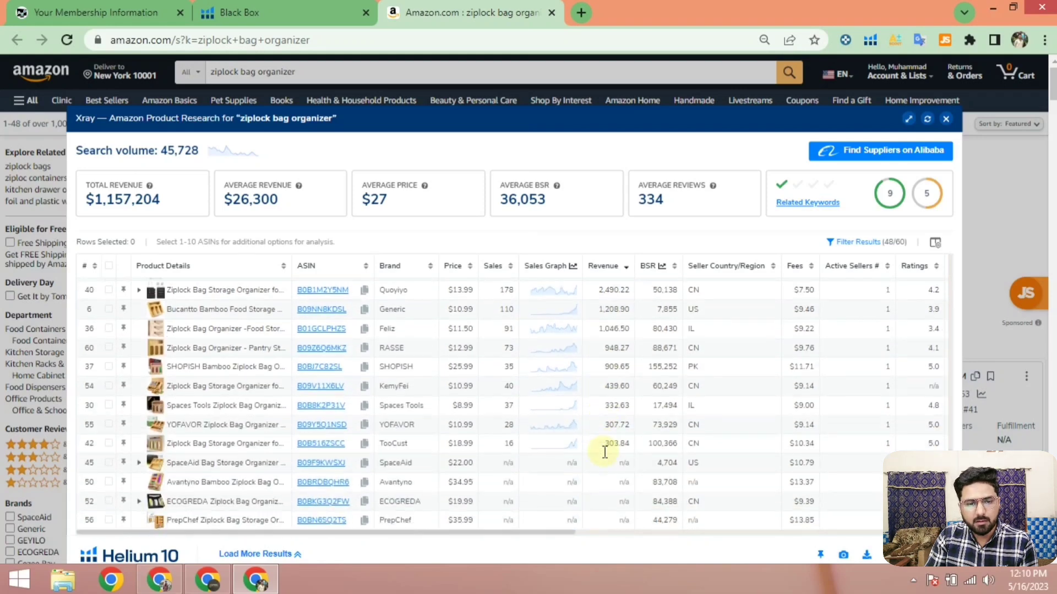
{"action": "scroll", "coordinate": [603, 451], "scroll_direction": "up", "scroll_amount": 1}
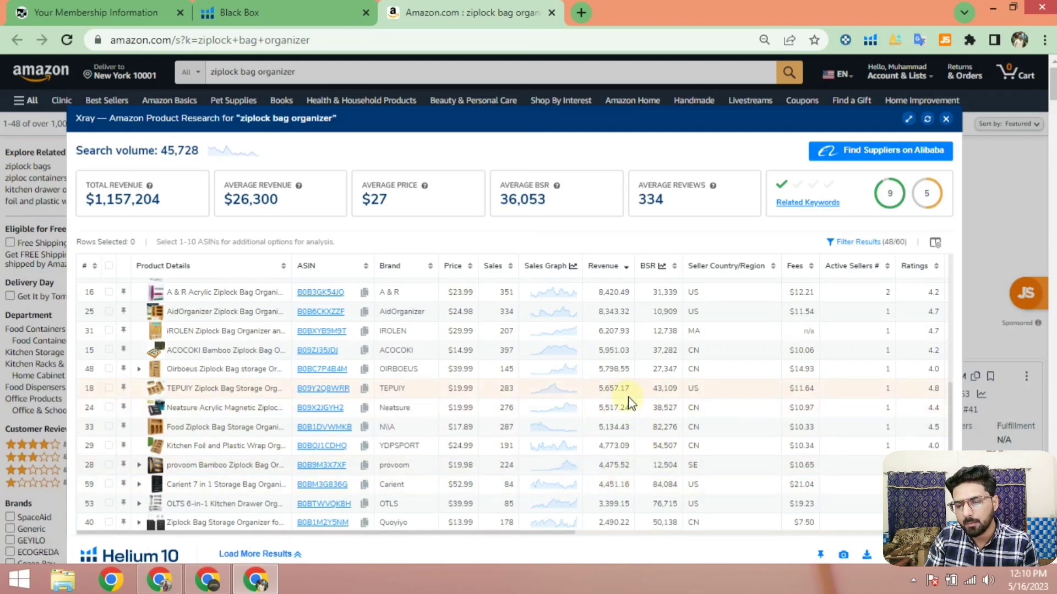
- Sort the ziplock bag organizer Xray products by their listing number in ascending order and look through the list
{"action": "scroll", "coordinate": [630, 405], "scroll_direction": "up", "scroll_amount": 5}
{"action": "scroll", "coordinate": [630, 405], "scroll_direction": "up", "scroll_amount": 5}
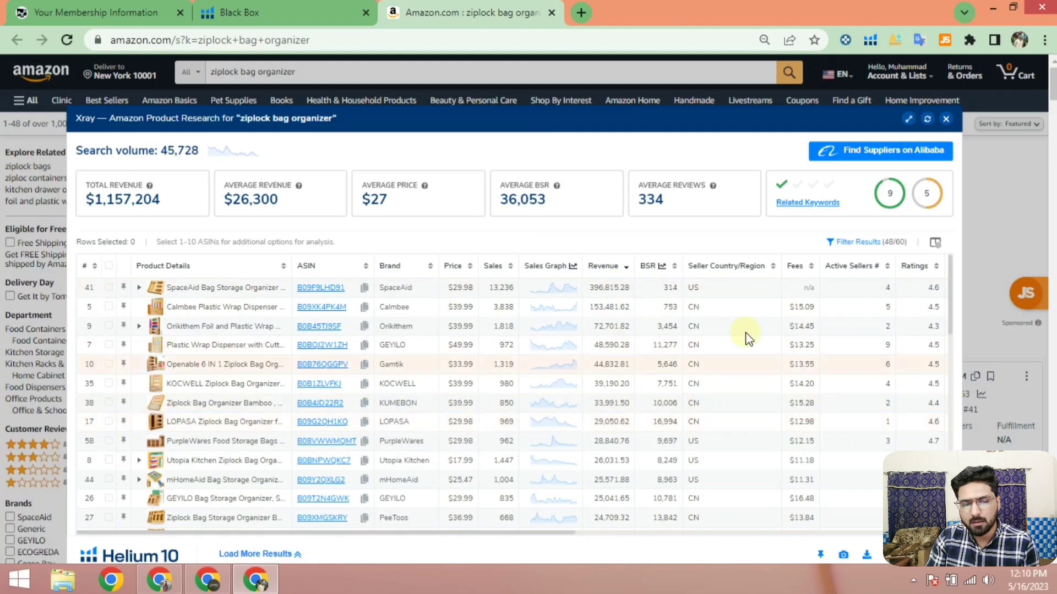
{"action": "left_click", "coordinate": [100, 268]}
{"action": "scroll", "coordinate": [485, 349], "scroll_direction": "down", "scroll_amount": 2}
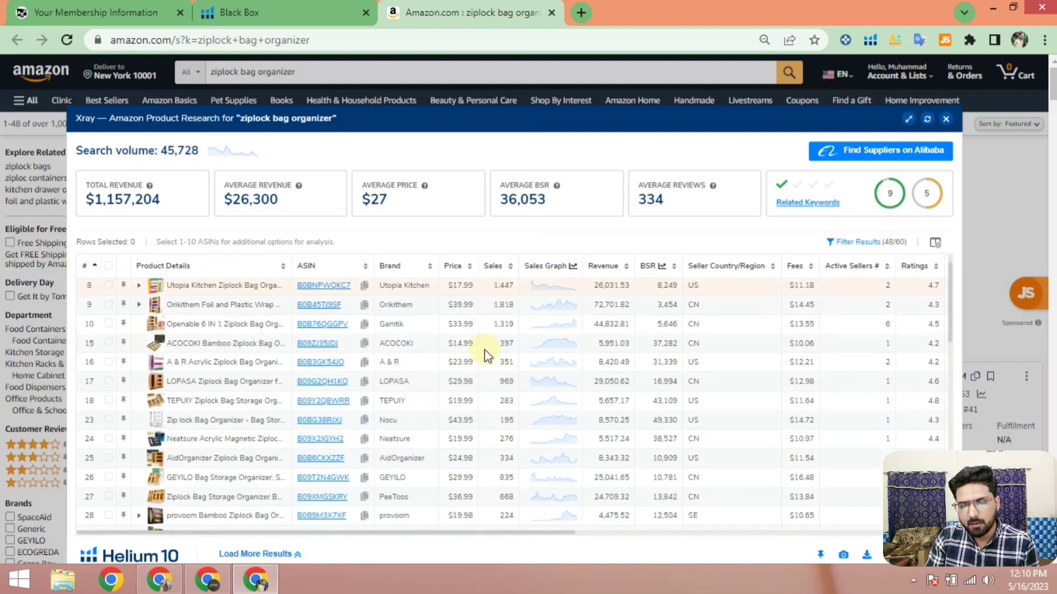
{"action": "scroll", "coordinate": [473, 463], "scroll_direction": "up", "scroll_amount": 2}
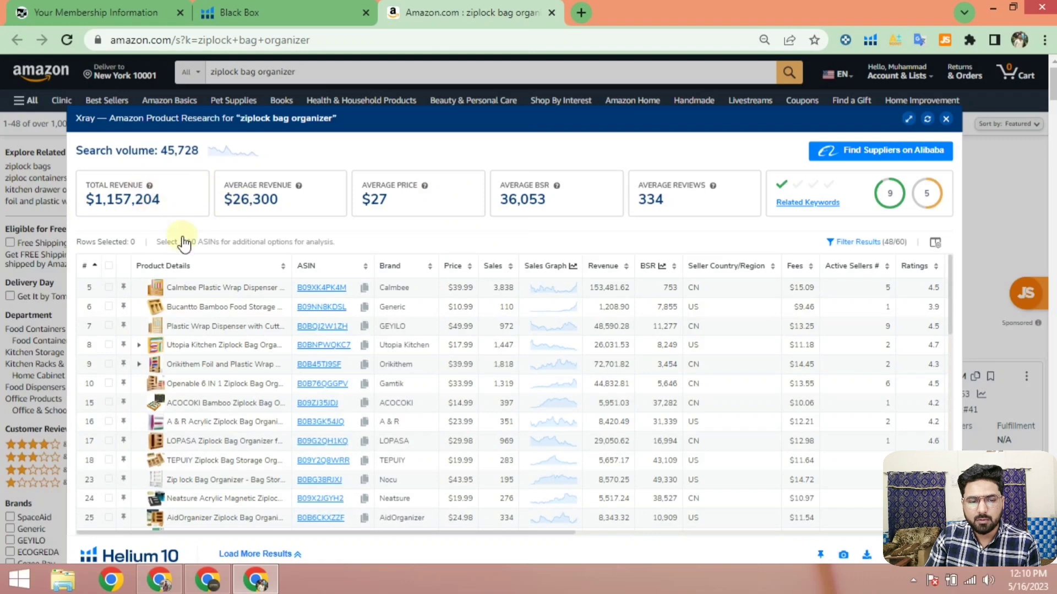
- Open the Amazon search results for the Black Box phrase "nectar collector" in a new tab and switch to it
{"action": "left_click", "coordinate": [257, 13]}
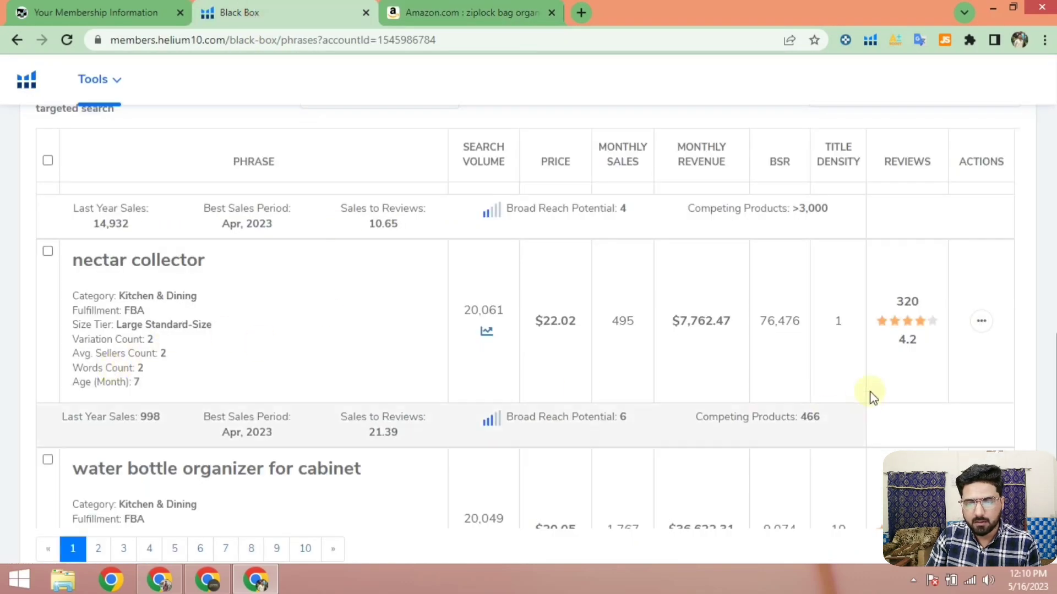
{"action": "left_click", "coordinate": [982, 323]}
{"action": "right_click", "coordinate": [969, 357]}
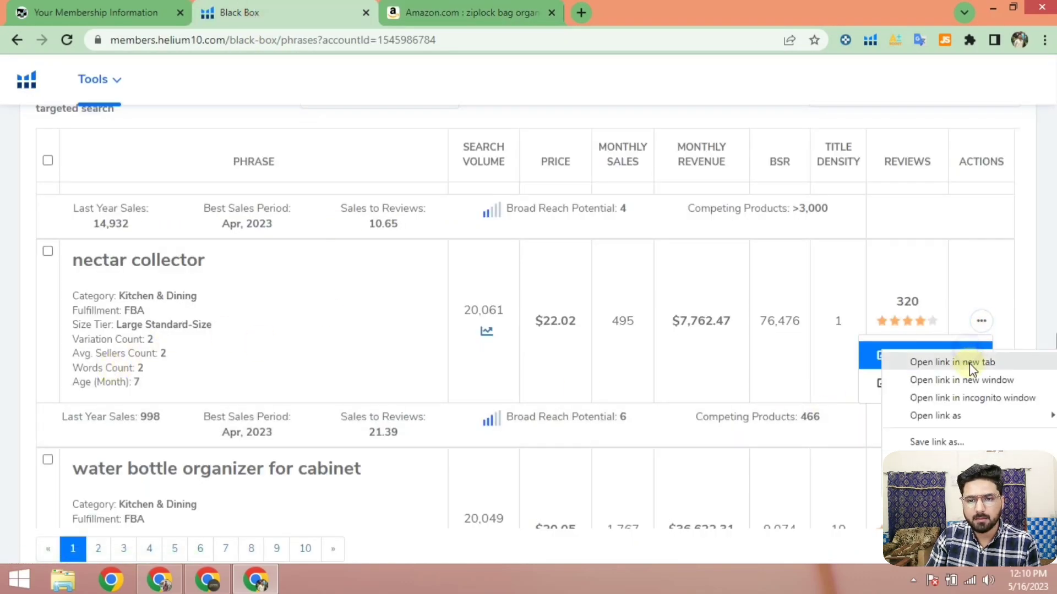
{"action": "left_click", "coordinate": [972, 362]}
{"action": "left_click", "coordinate": [517, 11]}
{"action": "left_click", "coordinate": [620, 8]}
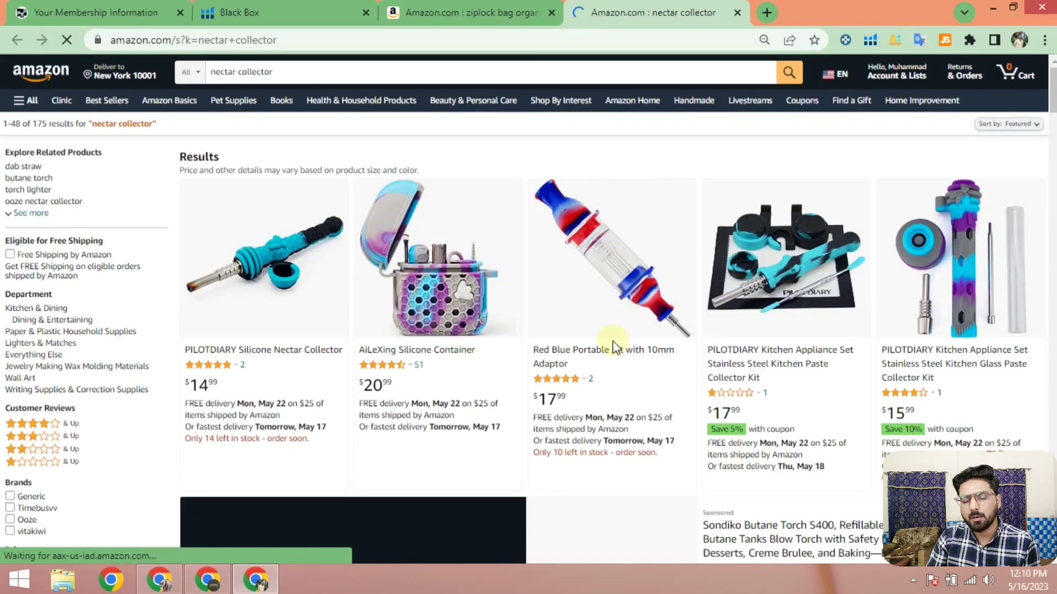
- Look through the nectar collector listings on Amazon and close the ziplock bag organizer tab
{"action": "scroll", "coordinate": [606, 342], "scroll_direction": "down", "scroll_amount": 10}
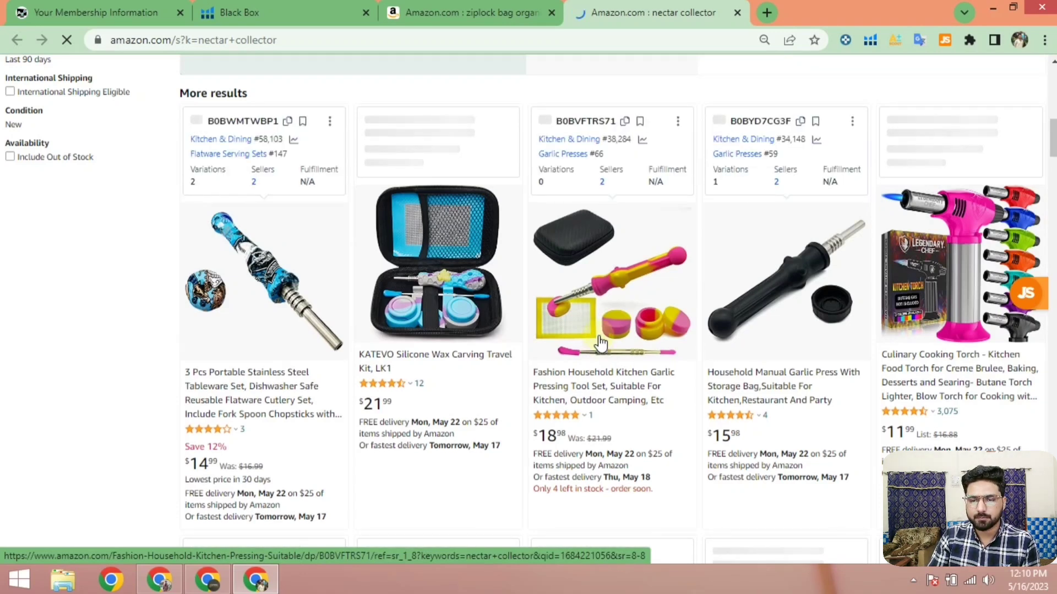
{"action": "scroll", "coordinate": [742, 298], "scroll_direction": "up", "scroll_amount": 8}
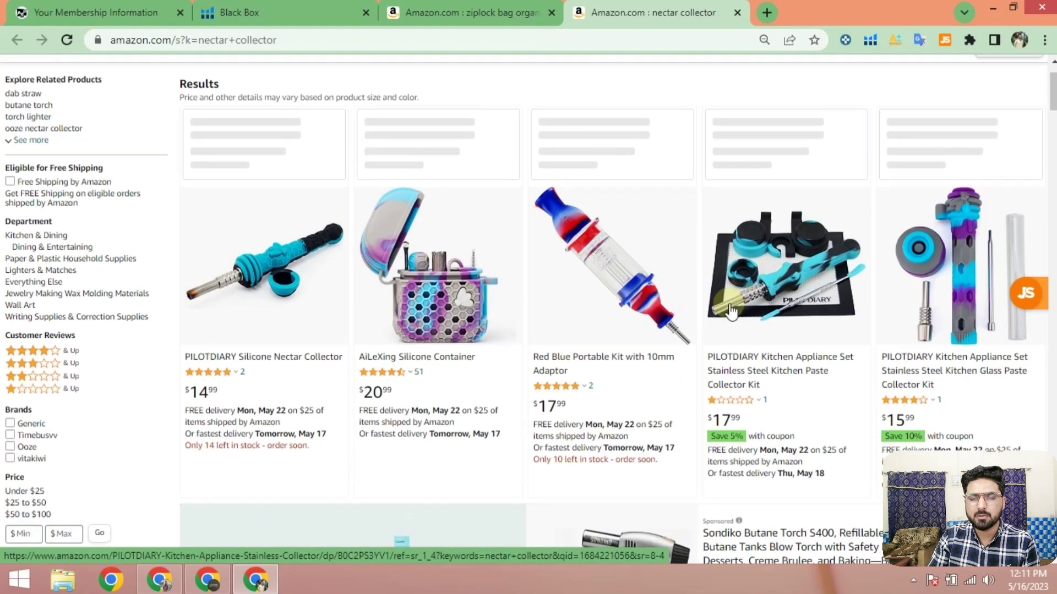
{"action": "scroll", "coordinate": [743, 297], "scroll_direction": "up", "scroll_amount": 2}
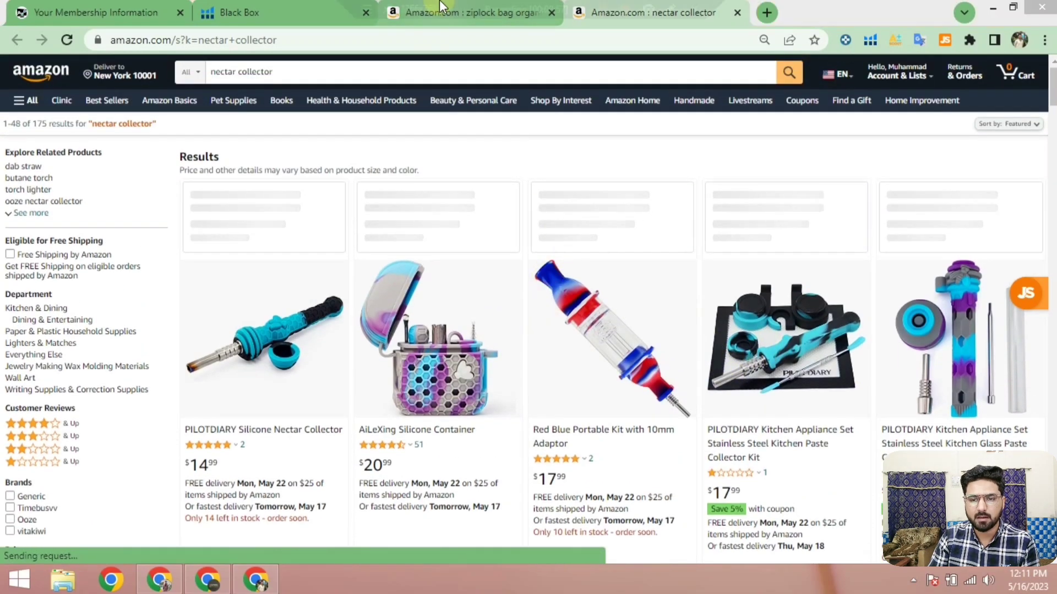
{"action": "left_click", "coordinate": [553, 14]}
- Look through the last Black Box phrases on the first results page and recheck the nectar collector listings on Amazon
{"action": "left_click", "coordinate": [295, 8]}
{"action": "scroll", "coordinate": [368, 385], "scroll_direction": "down", "scroll_amount": 3}
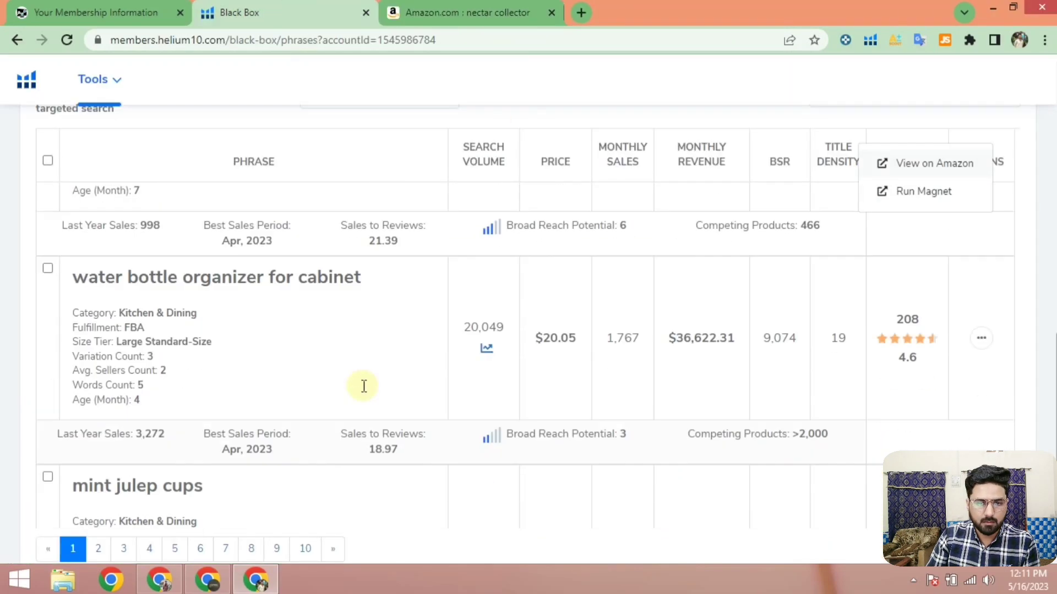
{"action": "scroll", "coordinate": [132, 326], "scroll_direction": "down", "scroll_amount": 2}
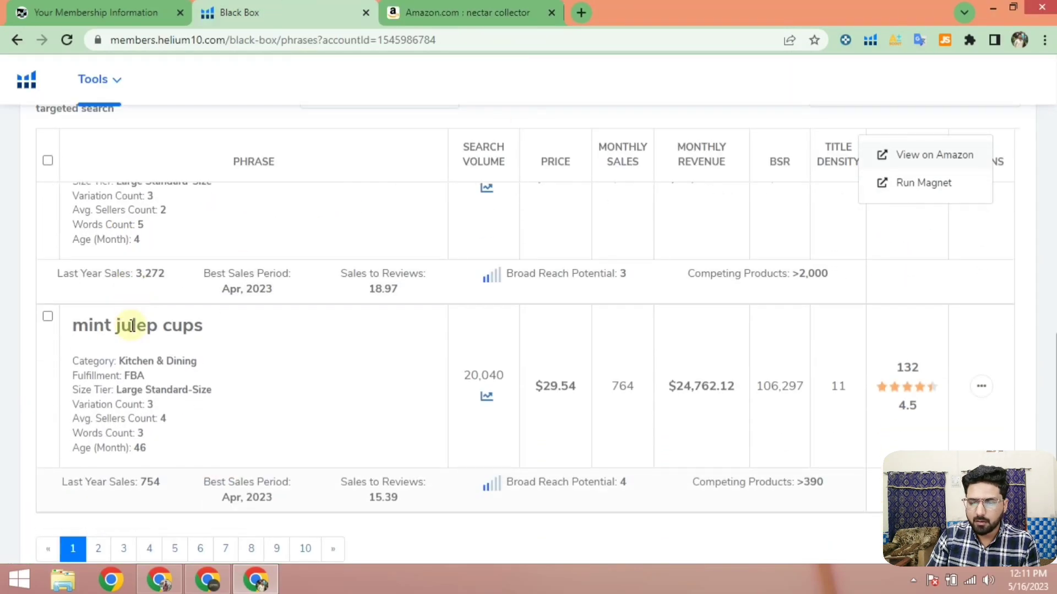
{"action": "left_click", "coordinate": [432, 6]}
{"action": "scroll", "coordinate": [512, 435], "scroll_direction": "down", "scroll_amount": 8}
{"action": "scroll", "coordinate": [530, 372], "scroll_direction": "up", "scroll_amount": 5}
{"action": "left_click", "coordinate": [268, 9]}
- Check the search volume history of the phrase "mint julep cups" in Black Box
{"action": "scroll", "coordinate": [223, 341], "scroll_direction": "down", "scroll_amount": 1}
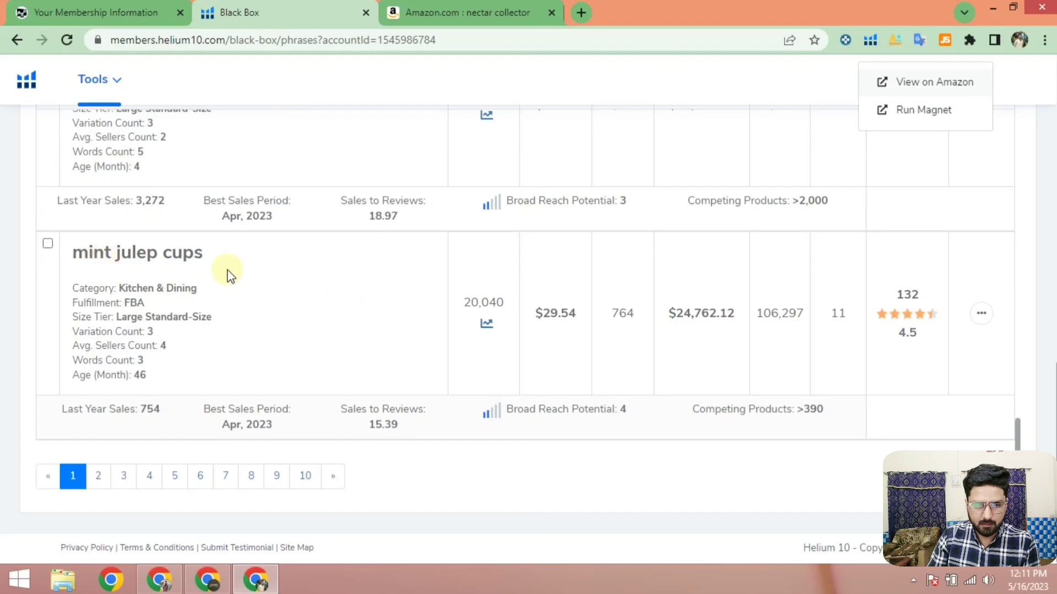
{"action": "left_click", "coordinate": [484, 325]}
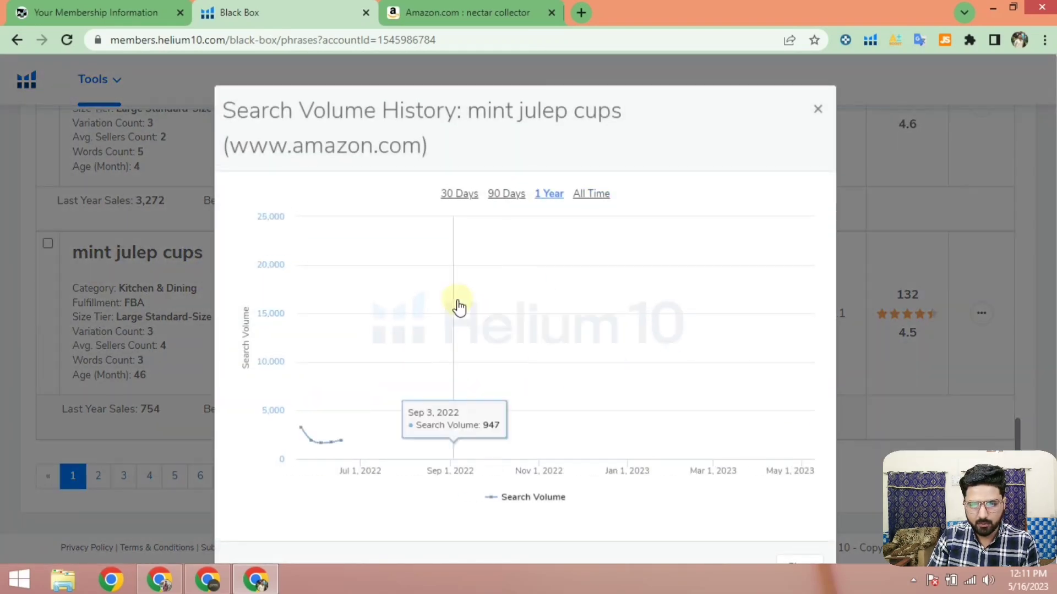
{"action": "left_click", "coordinate": [819, 110]}
- Go to page 2 of the Black Box results and check the search volume history of "shotgun beer gun"
{"action": "left_click", "coordinate": [98, 475]}
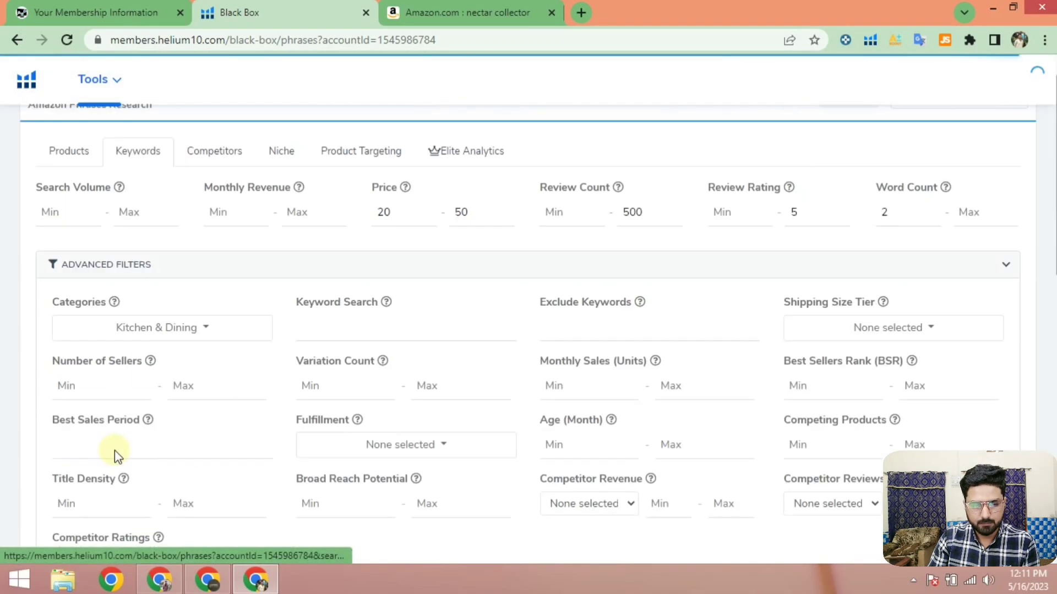
{"action": "scroll", "coordinate": [2, 376], "scroll_direction": "down", "scroll_amount": 9}
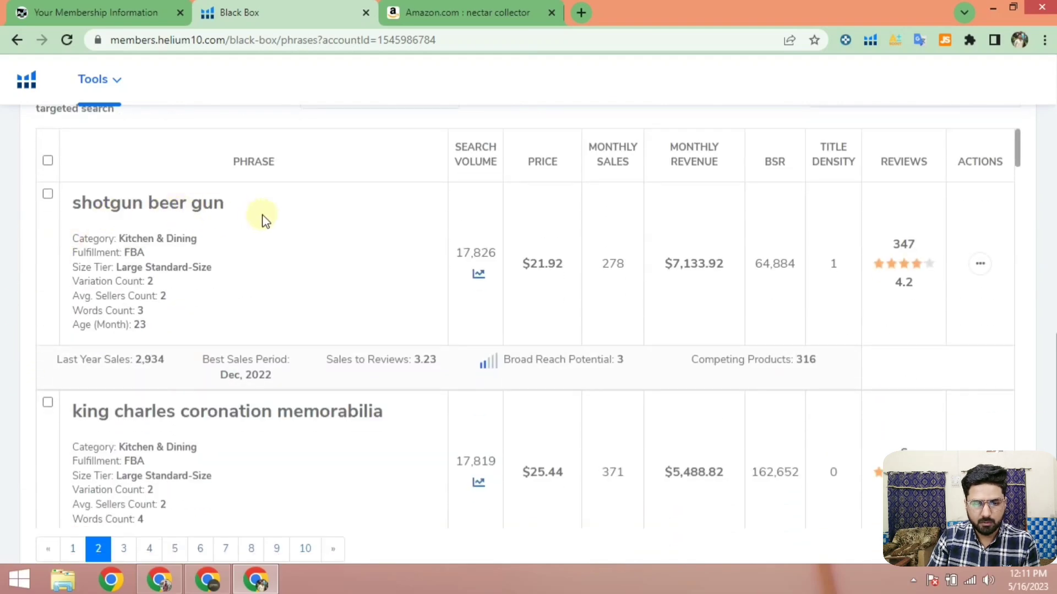
{"action": "left_click", "coordinate": [486, 274]}
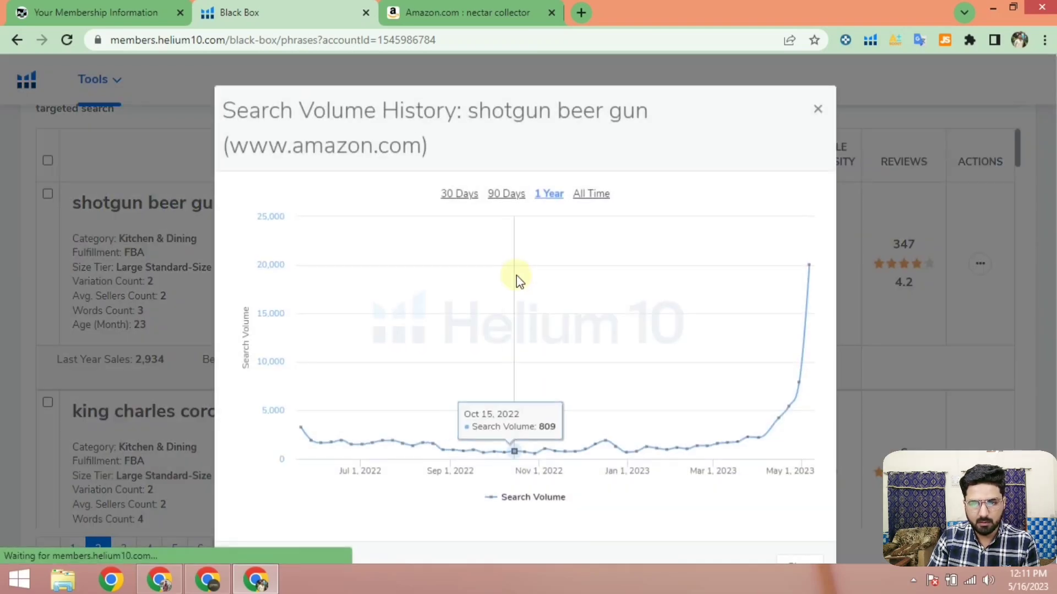
{"action": "left_click", "coordinate": [817, 109]}
- Look through the page 2 phrases and examine the one-year and all-time search volume history of "recipe box"
{"action": "scroll", "coordinate": [283, 388], "scroll_direction": "down", "scroll_amount": 4}
{"action": "scroll", "coordinate": [283, 383], "scroll_direction": "down", "scroll_amount": 10}
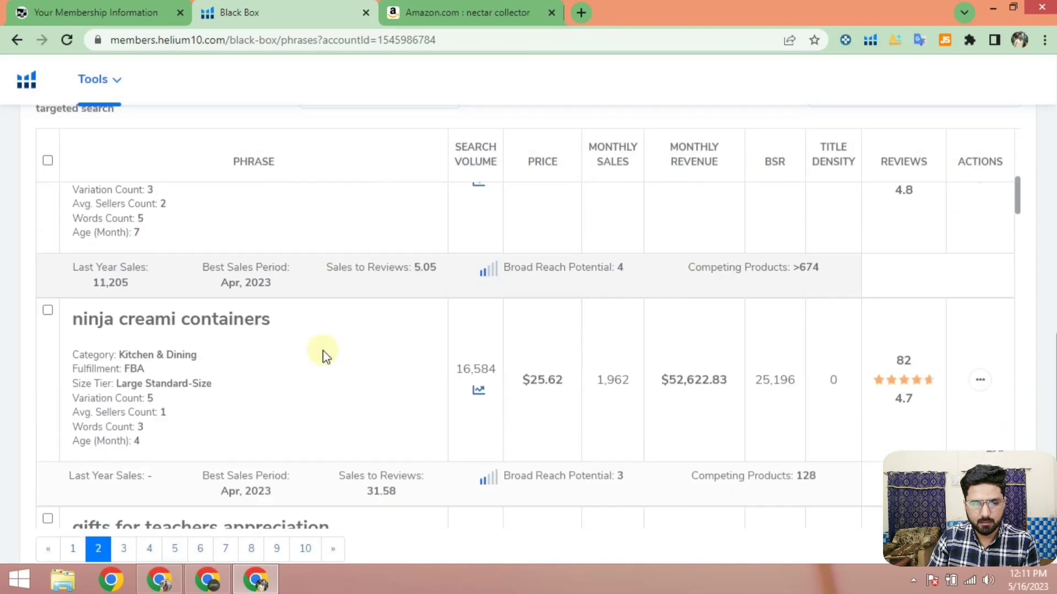
{"action": "scroll", "coordinate": [132, 319], "scroll_direction": "down", "scroll_amount": 8}
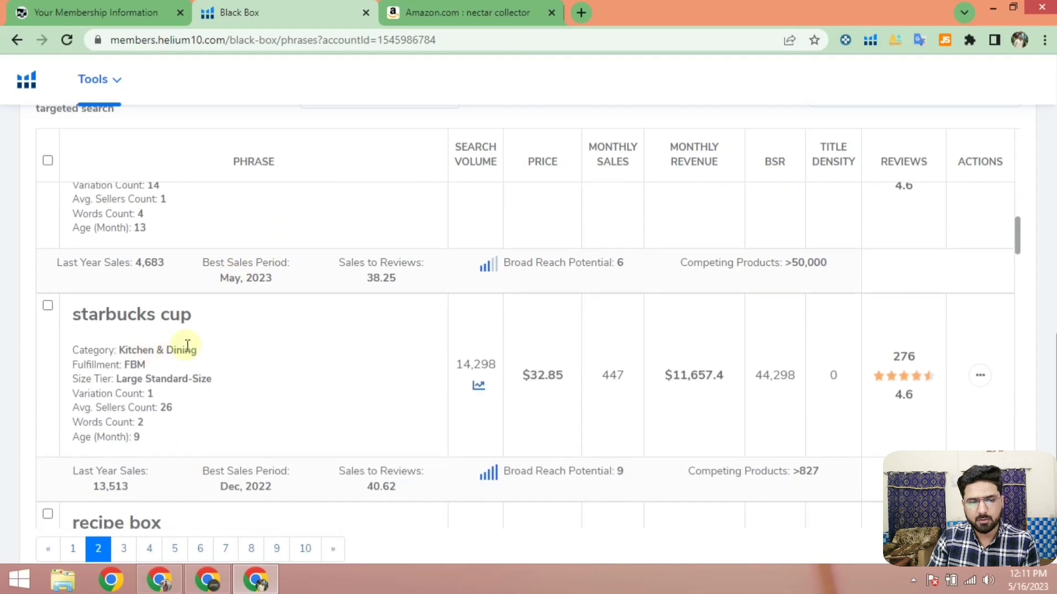
{"action": "scroll", "coordinate": [133, 303], "scroll_direction": "down", "scroll_amount": 1}
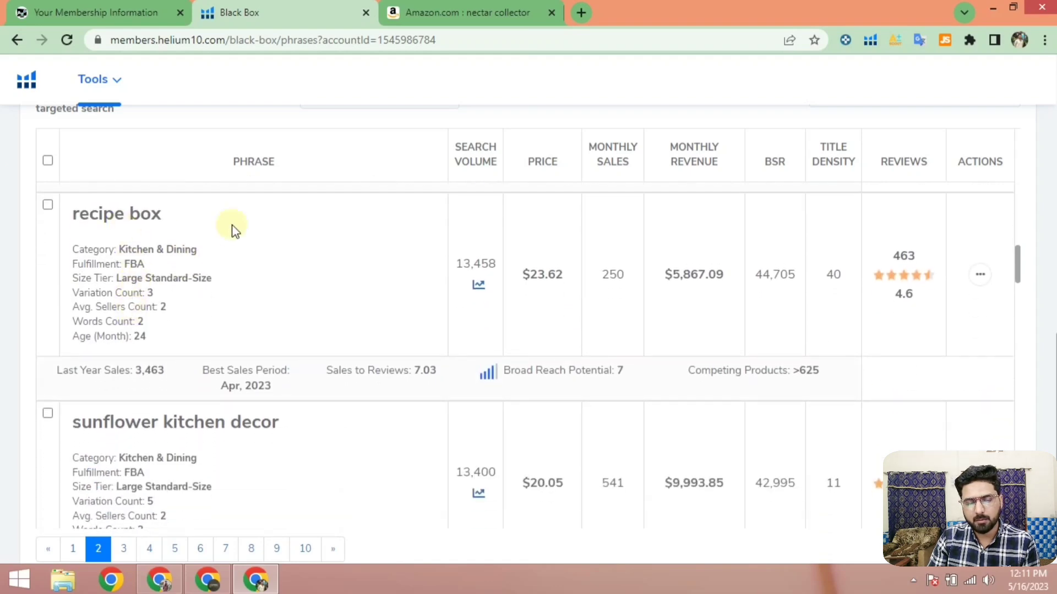
{"action": "left_click", "coordinate": [478, 285]}
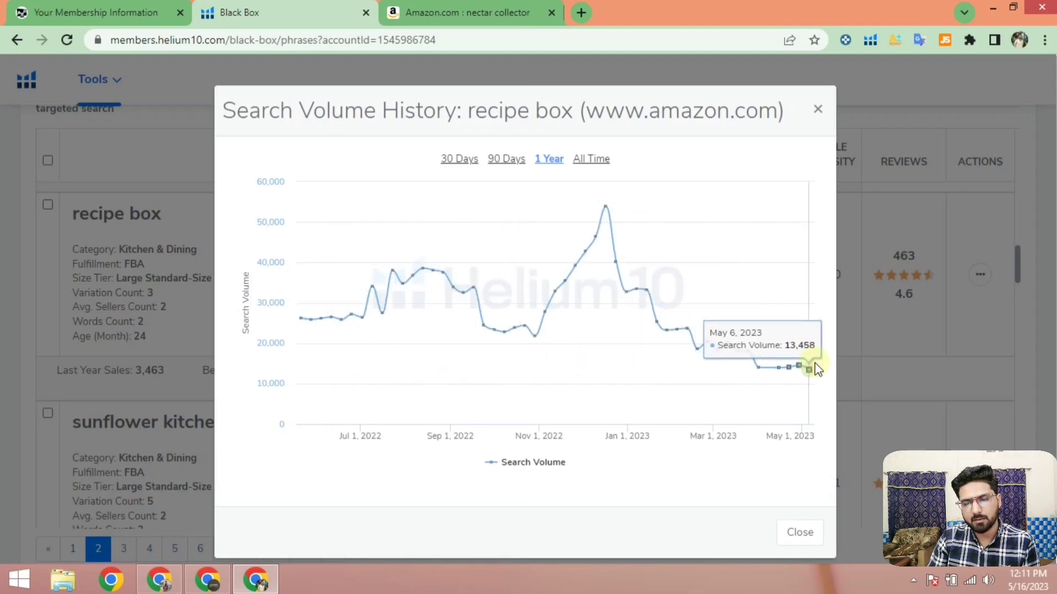
{"action": "left_click", "coordinate": [606, 166]}
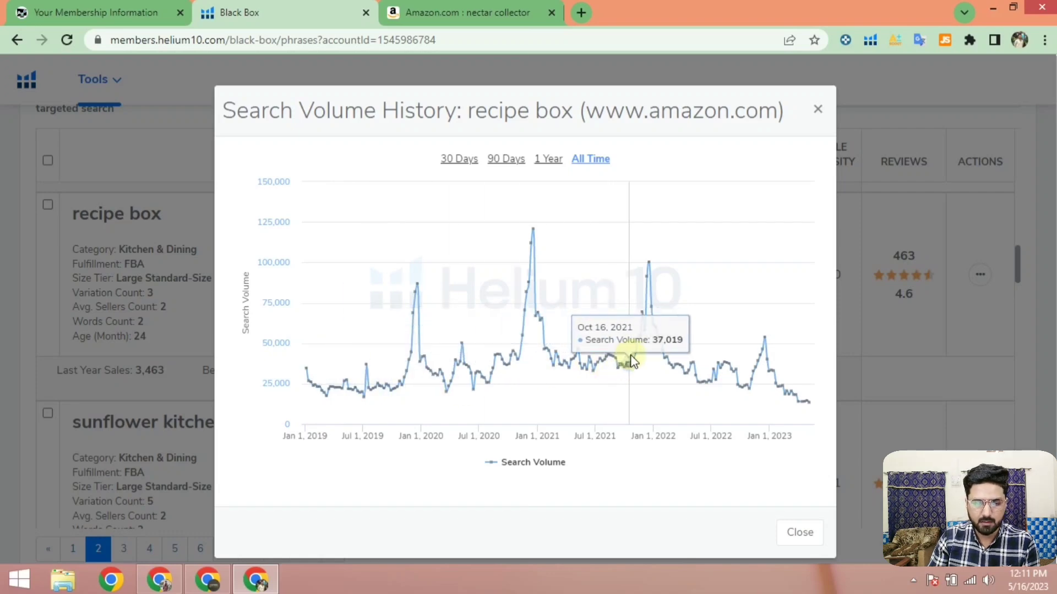
{"action": "left_click", "coordinate": [818, 110]}
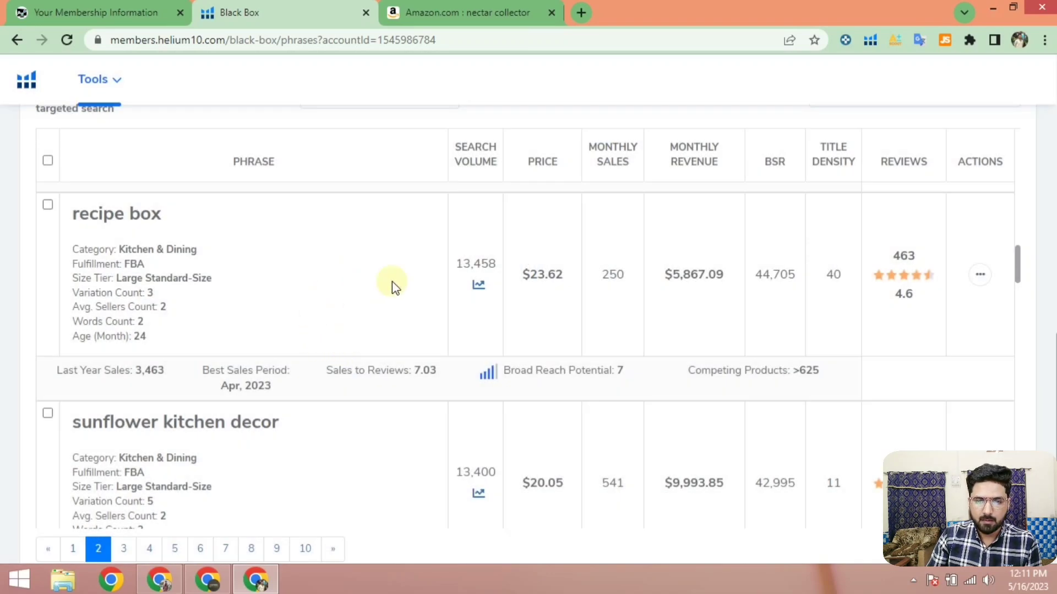
- Open the Amazon search results for the Black Box phrase "recipe box" in a new tab
{"action": "left_click", "coordinate": [402, 11]}
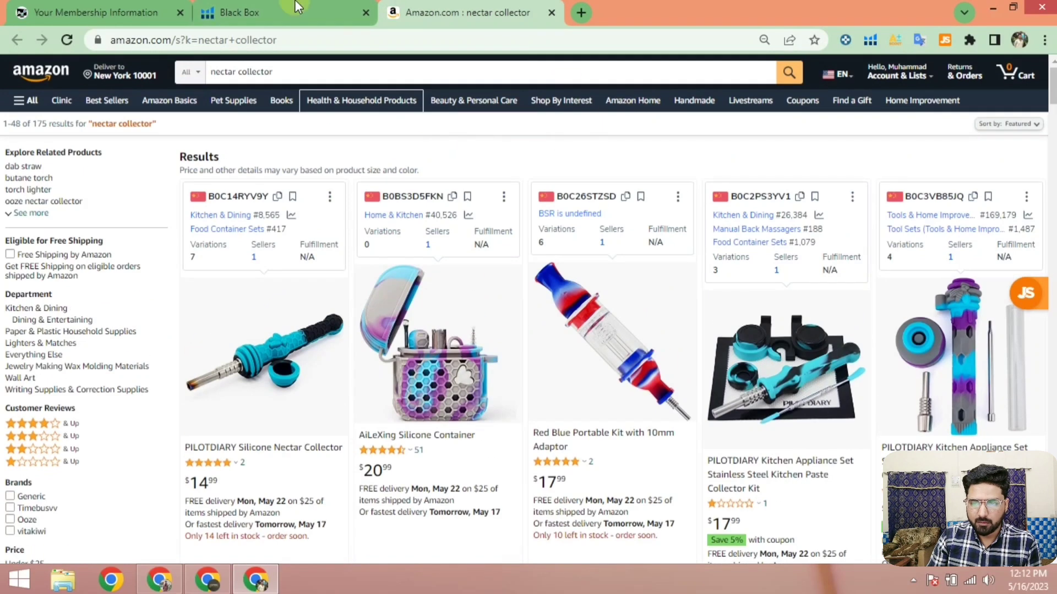
{"action": "left_click", "coordinate": [272, 6]}
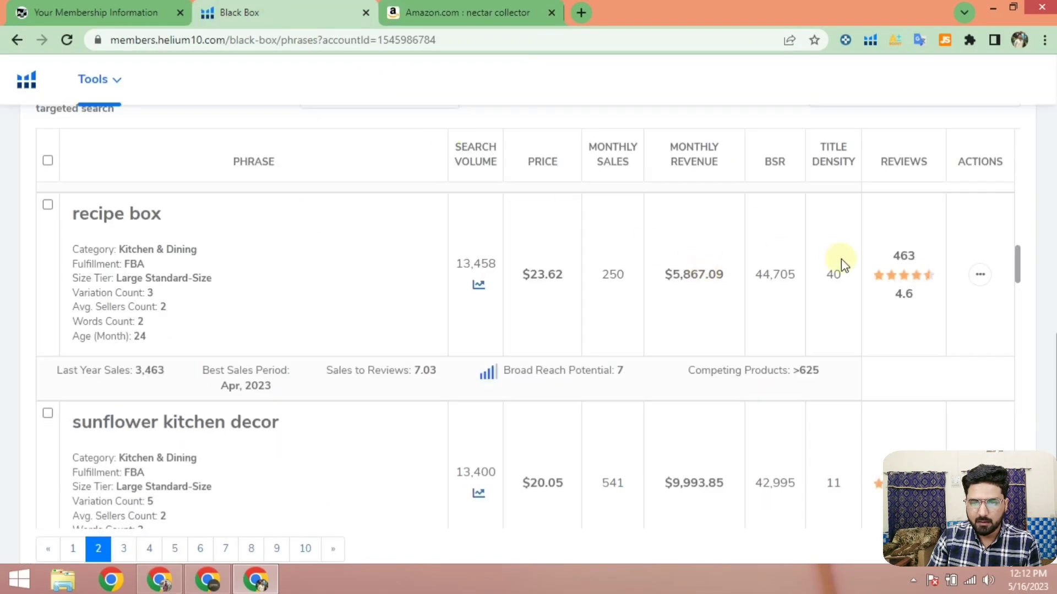
{"action": "left_click", "coordinate": [981, 273]}
{"action": "left_click", "coordinate": [972, 309]}
- Run the Helium 10 Xray product research on the nectar collector results, then reposition its window and make it taller
{"action": "left_click", "coordinate": [656, 7]}
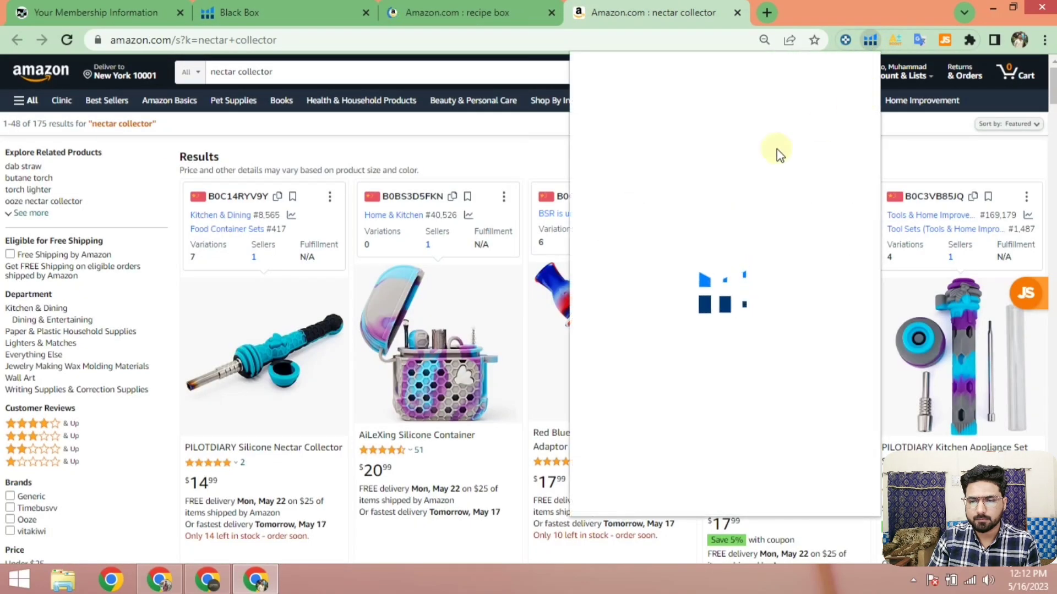
{"action": "left_click", "coordinate": [705, 161]}
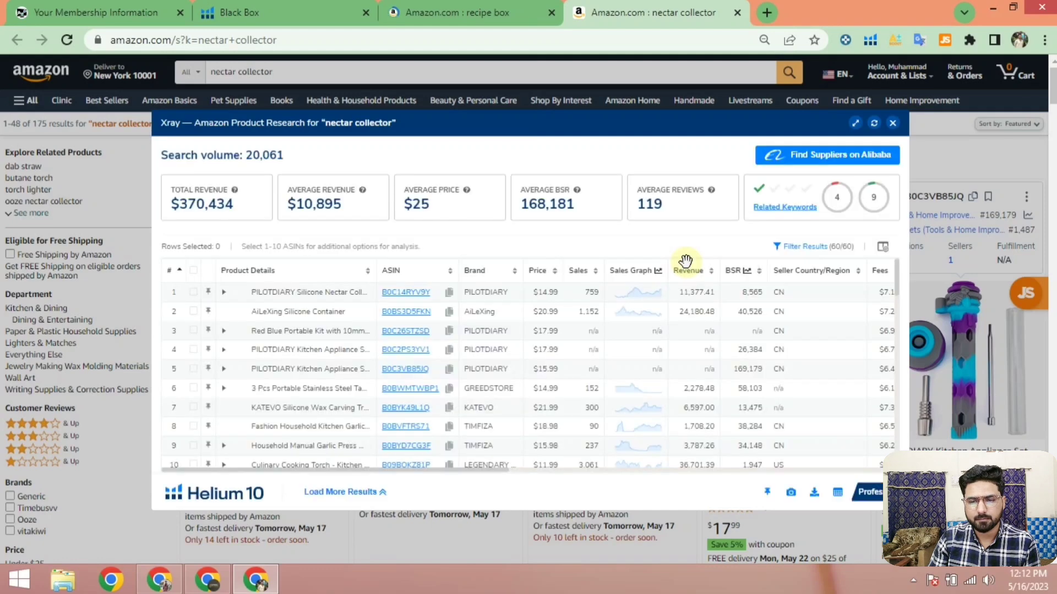
{"action": "left_click_drag", "start_coordinate": [520, 127], "coordinate": [428, 80]}
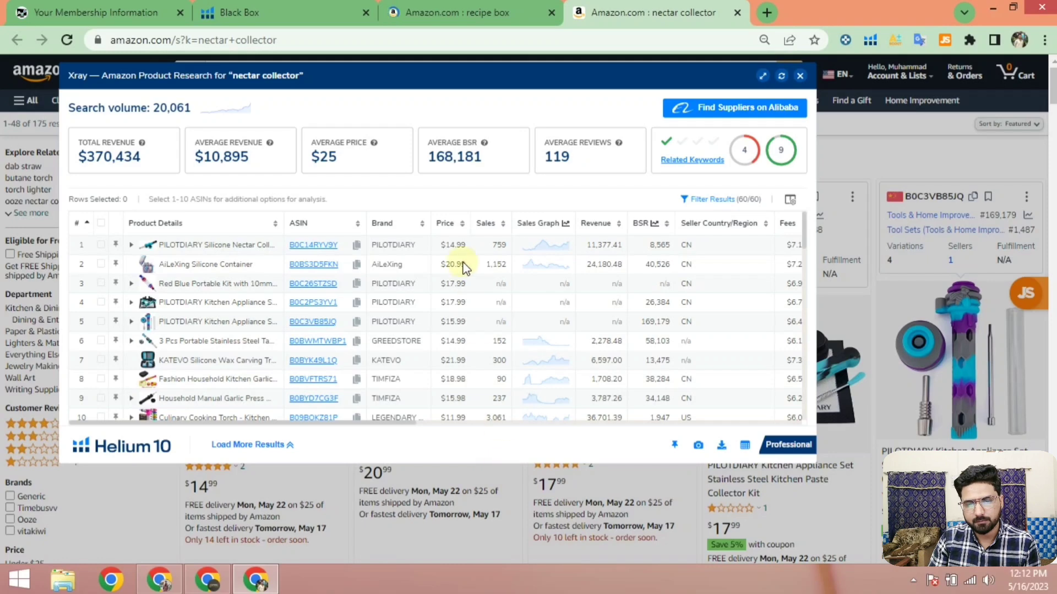
{"action": "key", "text": "ctrl+a"}
{"action": "left_click", "coordinate": [471, 108]}
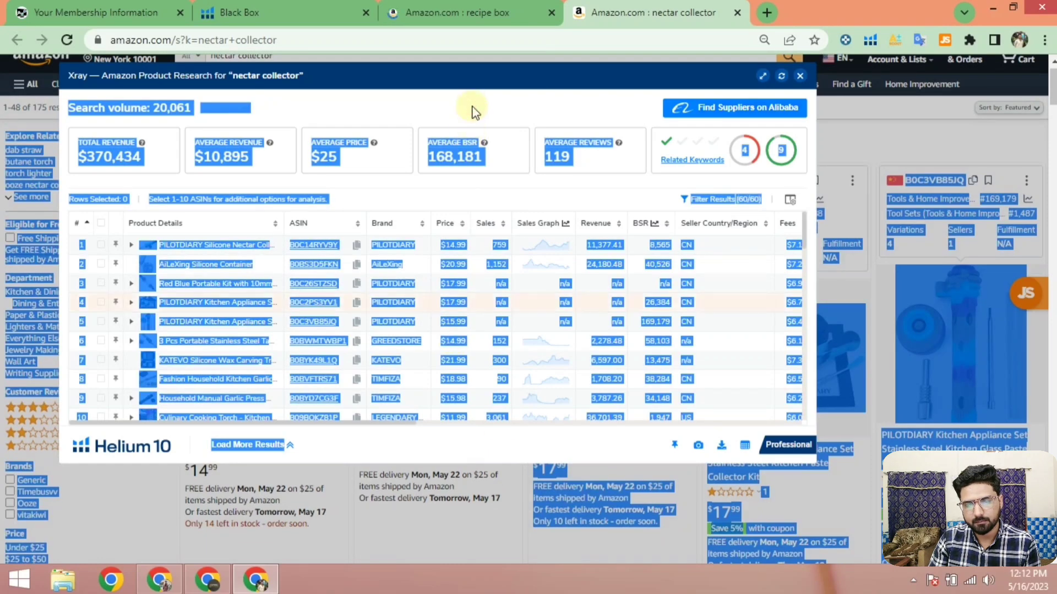
{"action": "left_click_drag", "start_coordinate": [433, 512], "coordinate": [436, 542]}
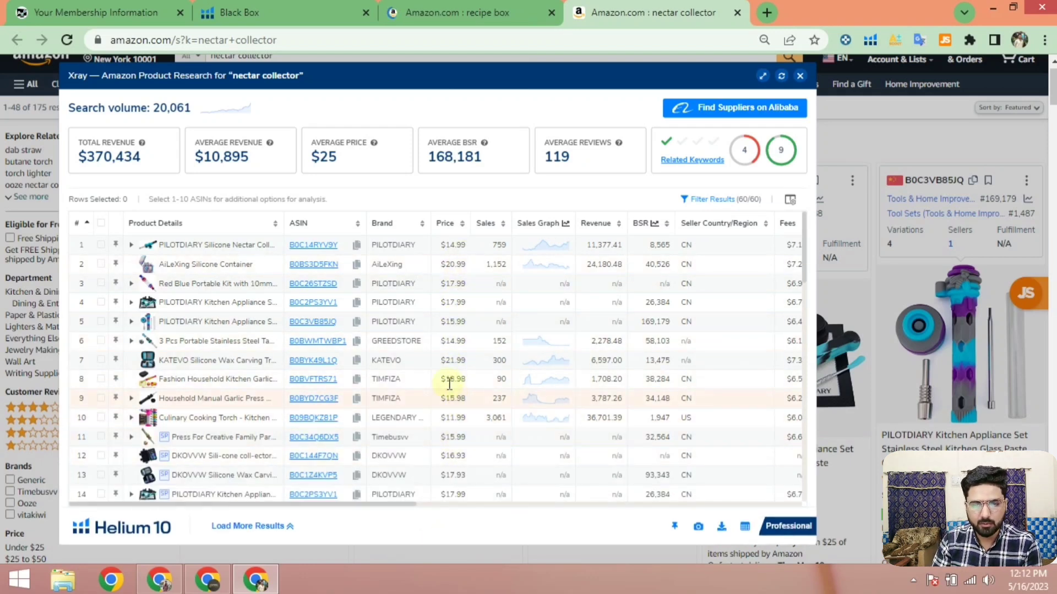
- Hide sponsored products from the nectar collector Xray results and examine the size tier, fulfillment, dimensions, weight and creation date columns
{"action": "left_click", "coordinate": [700, 201]}
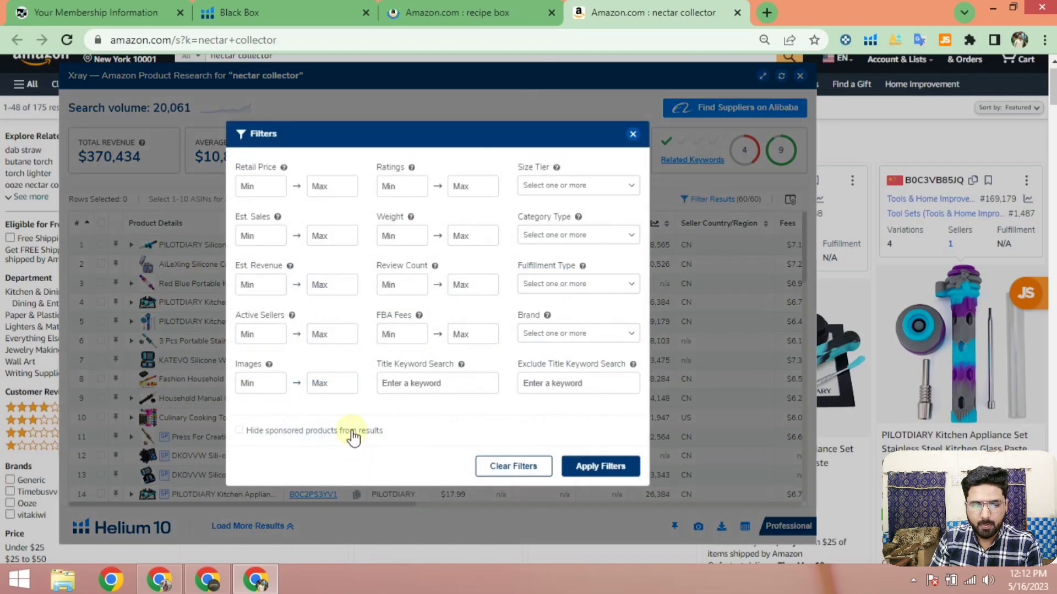
{"action": "left_click", "coordinate": [598, 467]}
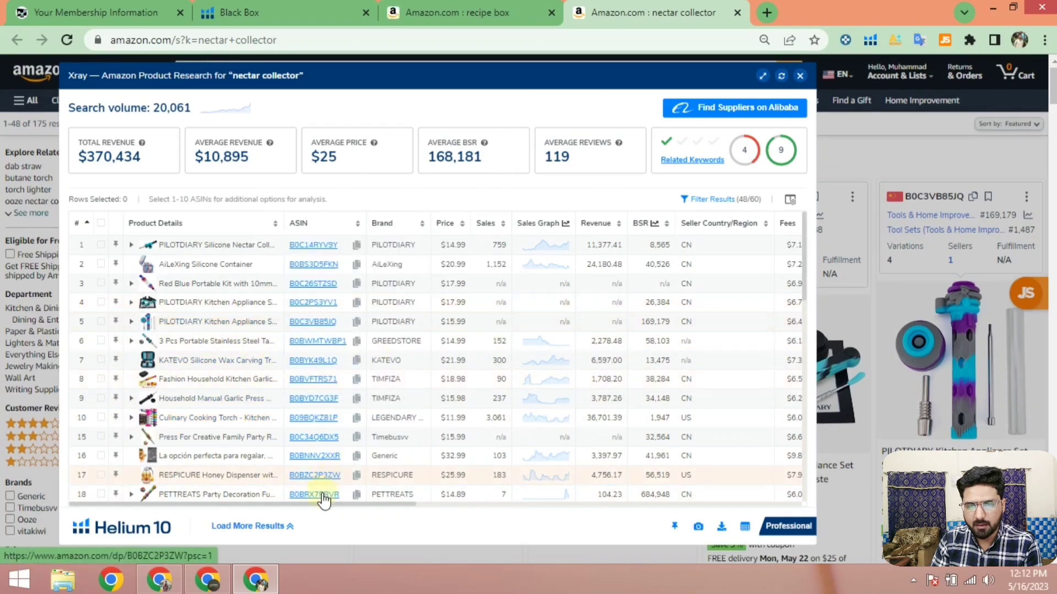
{"action": "left_click_drag", "start_coordinate": [340, 505], "coordinate": [769, 505]}
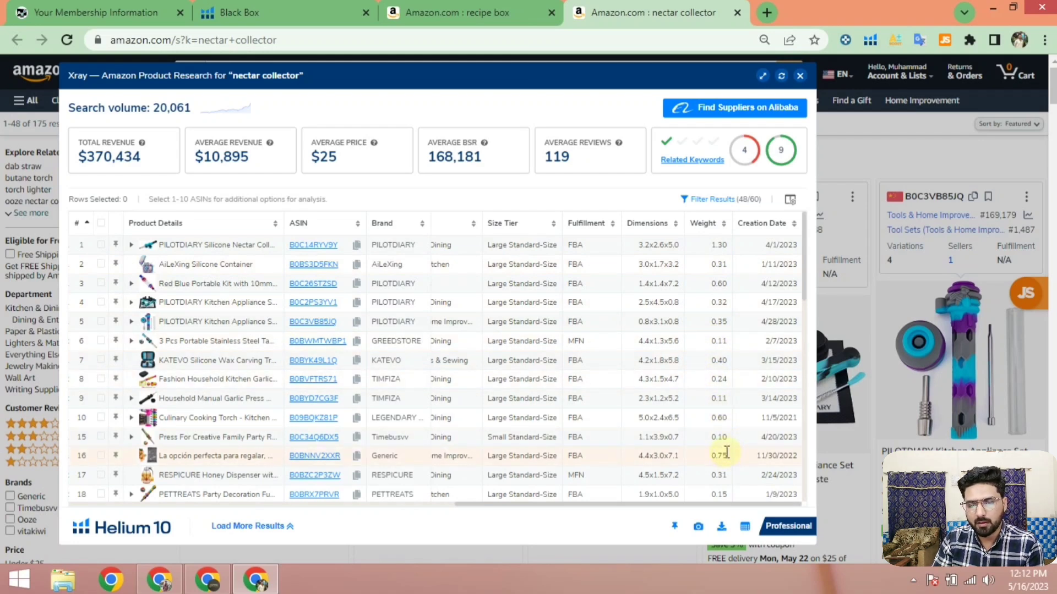
{"action": "left_click_drag", "start_coordinate": [556, 505], "coordinate": [29, 520]}
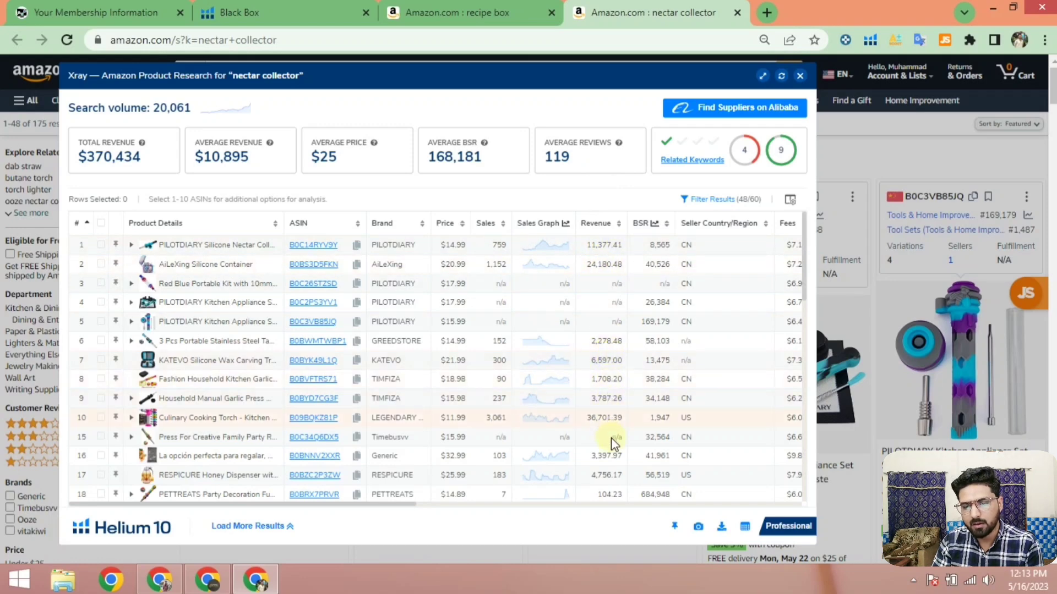
- Sort the nectar collector Xray products by revenue from highest to lowest
{"action": "left_click", "coordinate": [592, 225]}
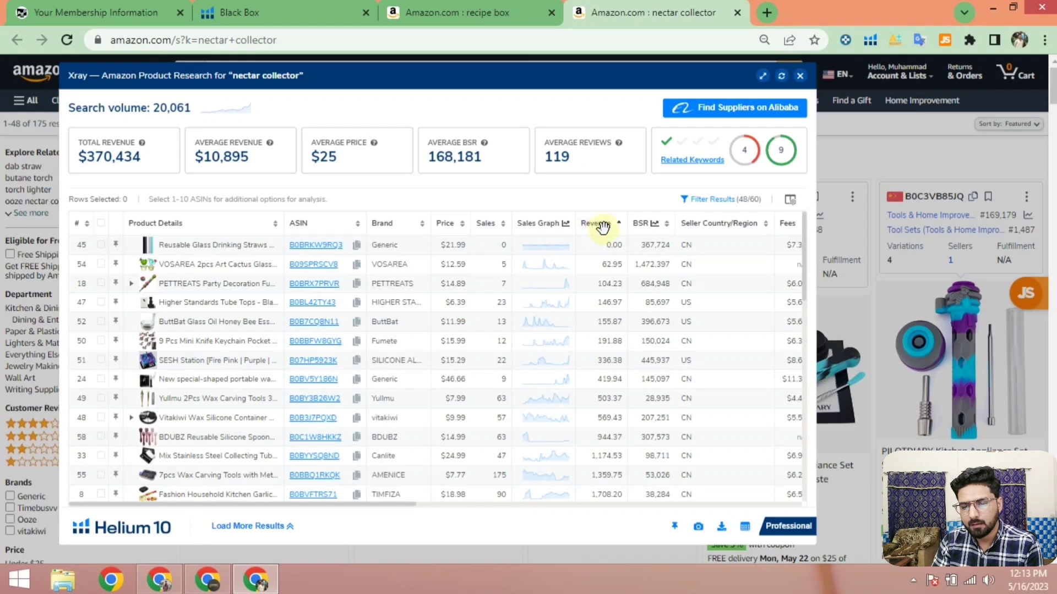
{"action": "left_click", "coordinate": [603, 225]}
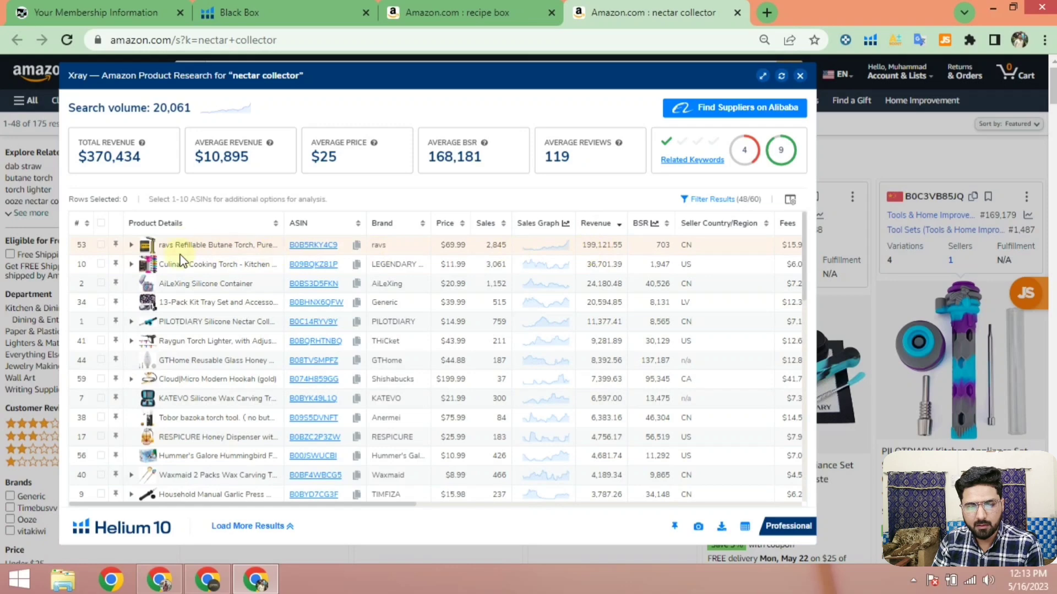
- Remove the top-revenue ravs refillable butane torch from the nectar collector Xray results
{"action": "mouse_move", "coordinate": [187, 249]}
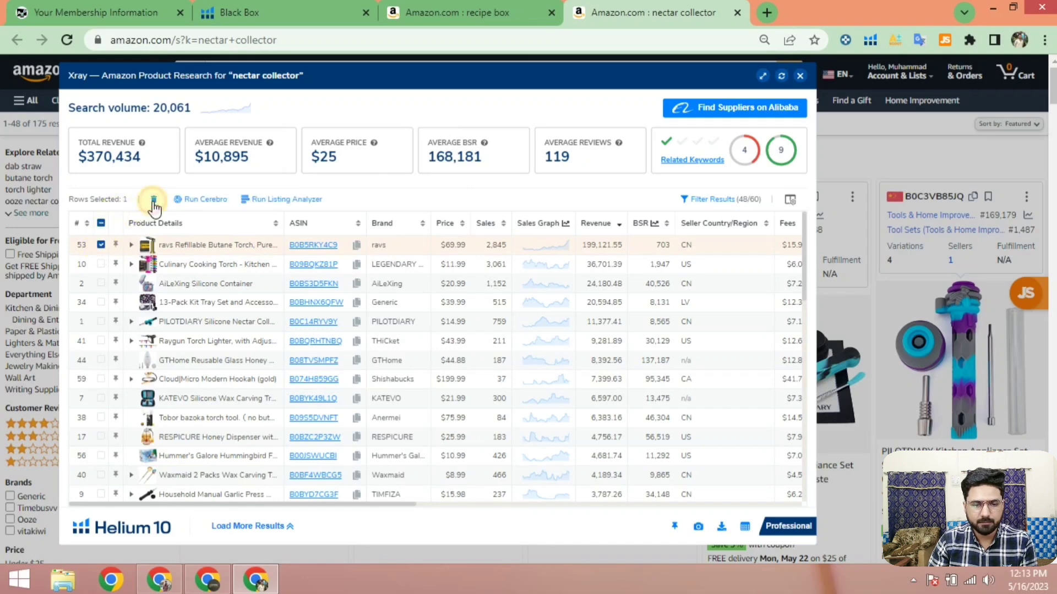
{"action": "left_click", "coordinate": [154, 201]}
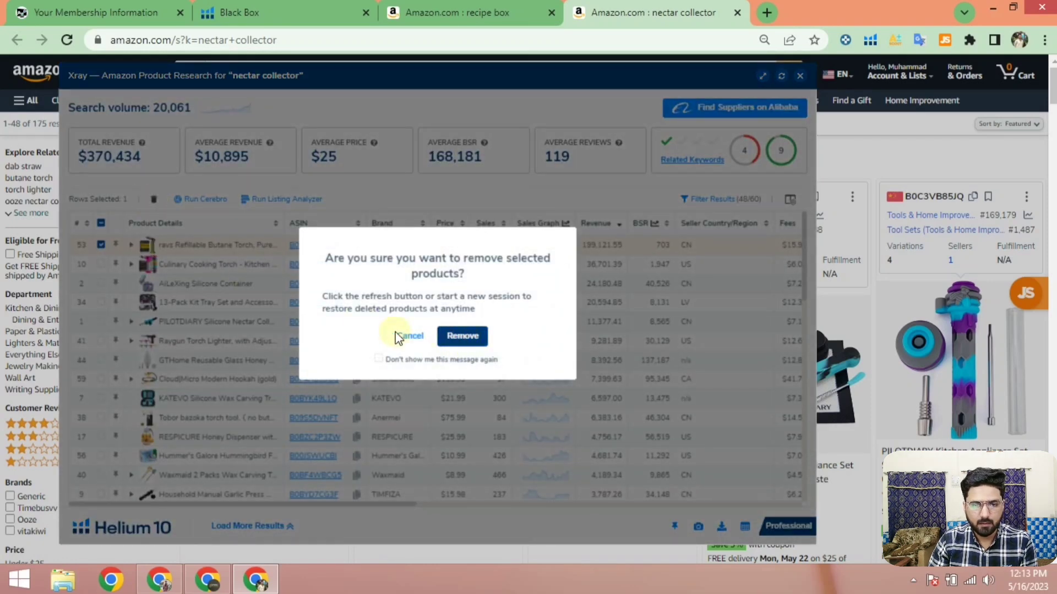
{"action": "left_click", "coordinate": [443, 336]}
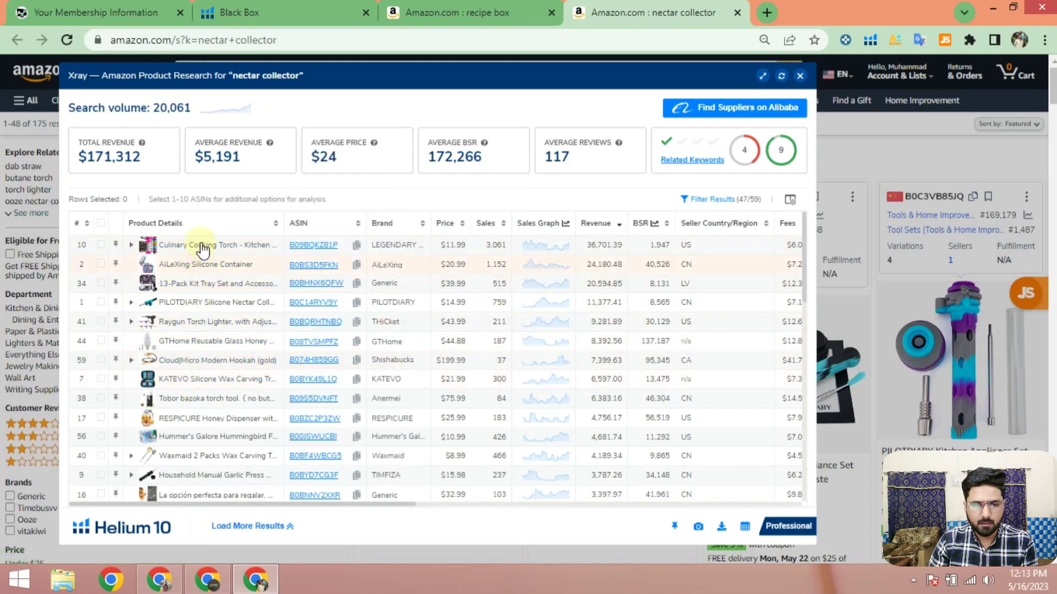
- Review the remaining nectar collector products in the Xray list and close that search results tab
{"action": "mouse_move", "coordinate": [202, 269]}
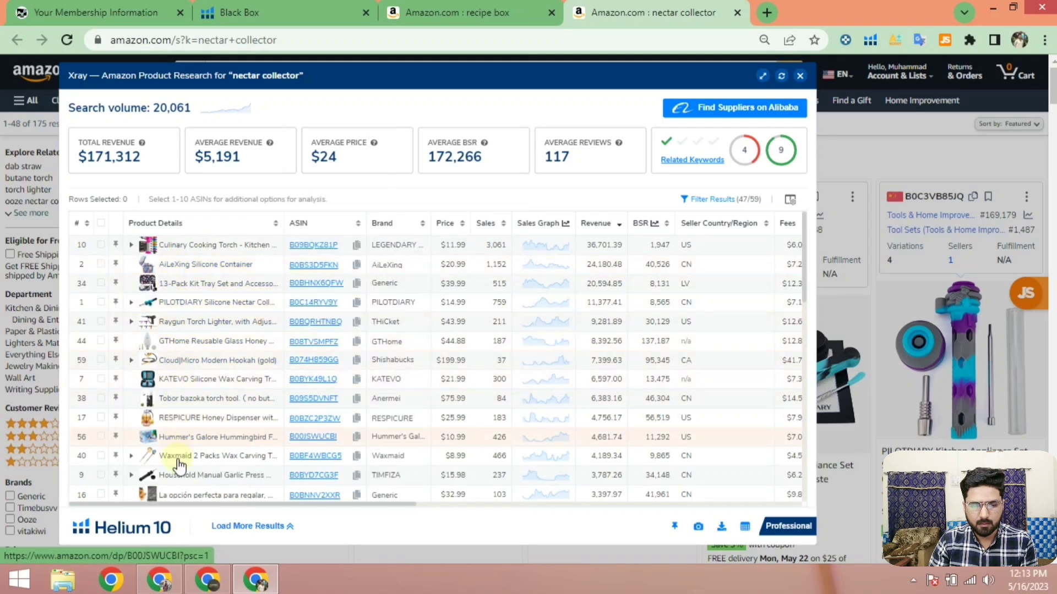
{"action": "mouse_move", "coordinate": [179, 480]}
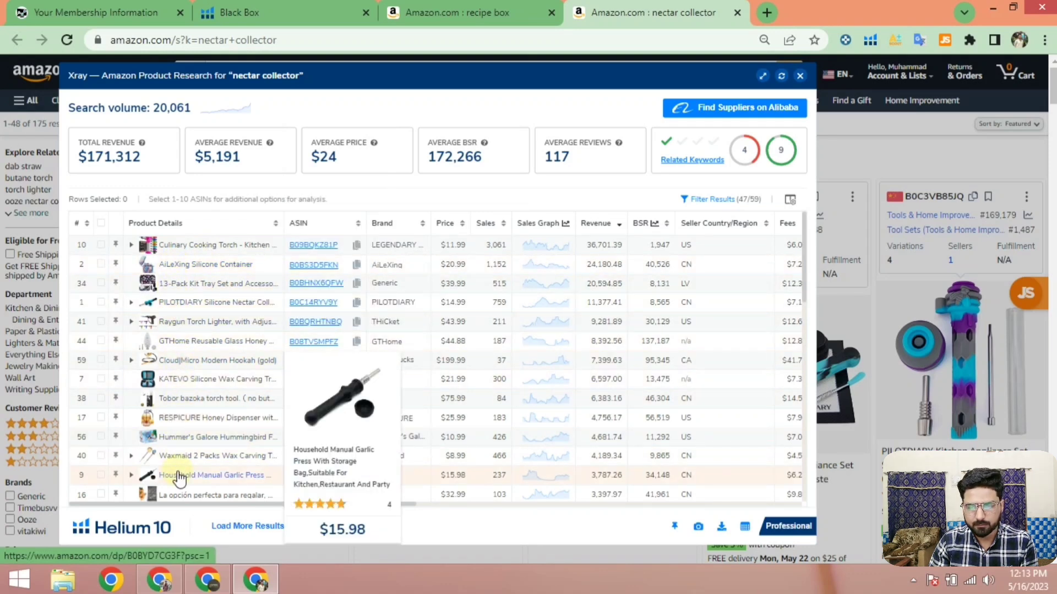
{"action": "scroll", "coordinate": [618, 366], "scroll_direction": "down", "scroll_amount": 10}
{"action": "scroll", "coordinate": [617, 368], "scroll_direction": "up", "scroll_amount": 10}
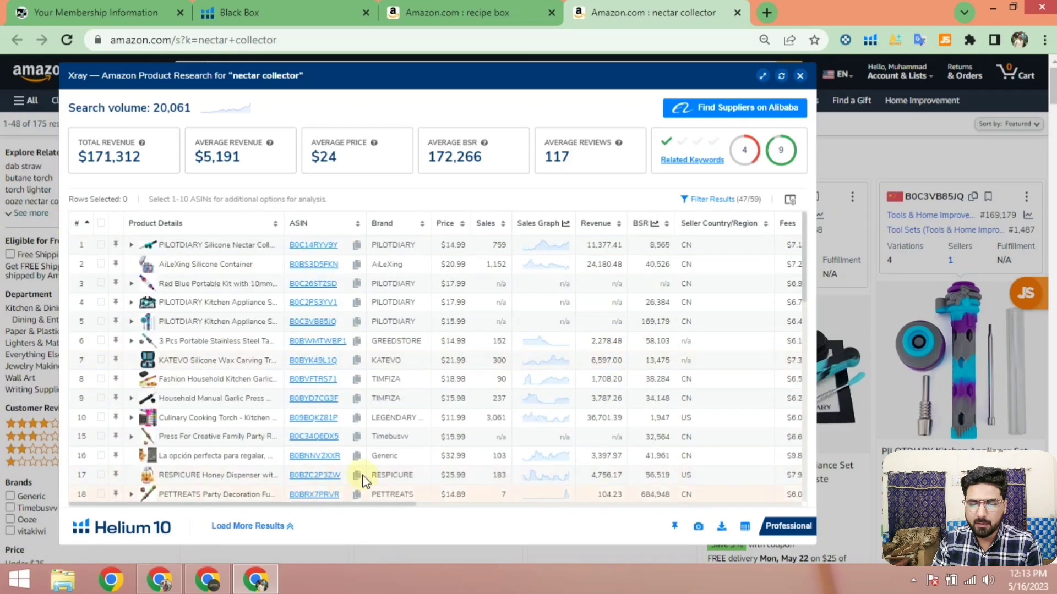
{"action": "left_click_drag", "start_coordinate": [501, 498], "coordinate": [304, 484]}
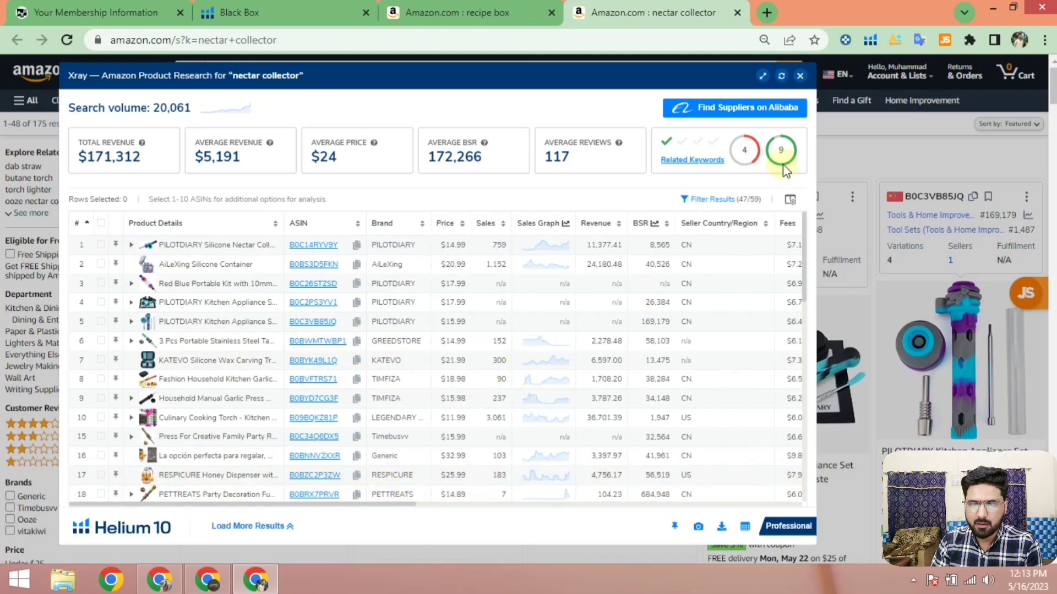
{"action": "left_click", "coordinate": [737, 12]}
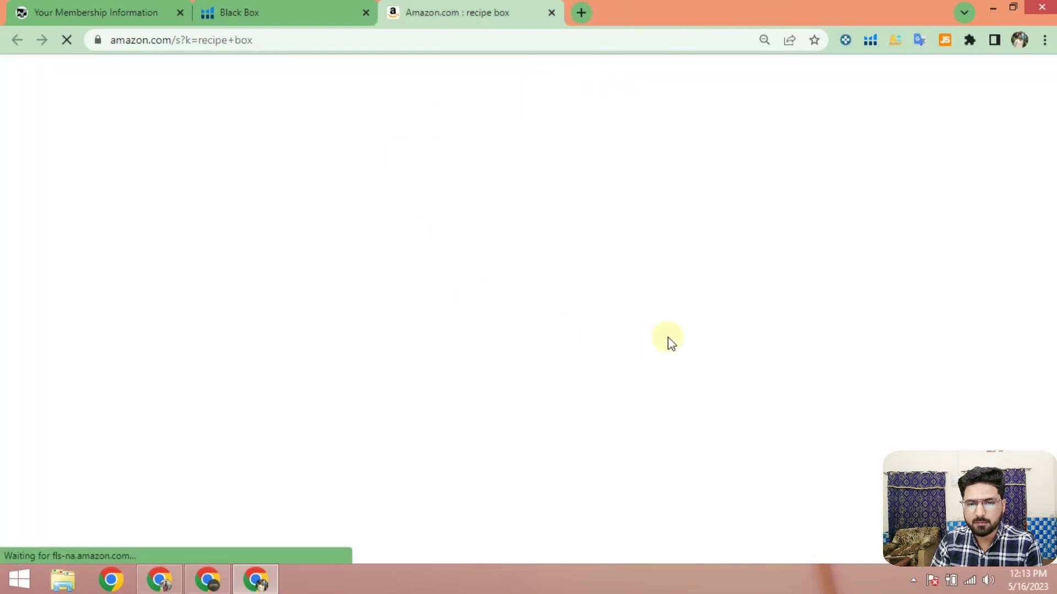
- Look over the Amazon search results for "recipe box" and the product listings on the page
{"action": "left_click", "coordinate": [340, 7]}
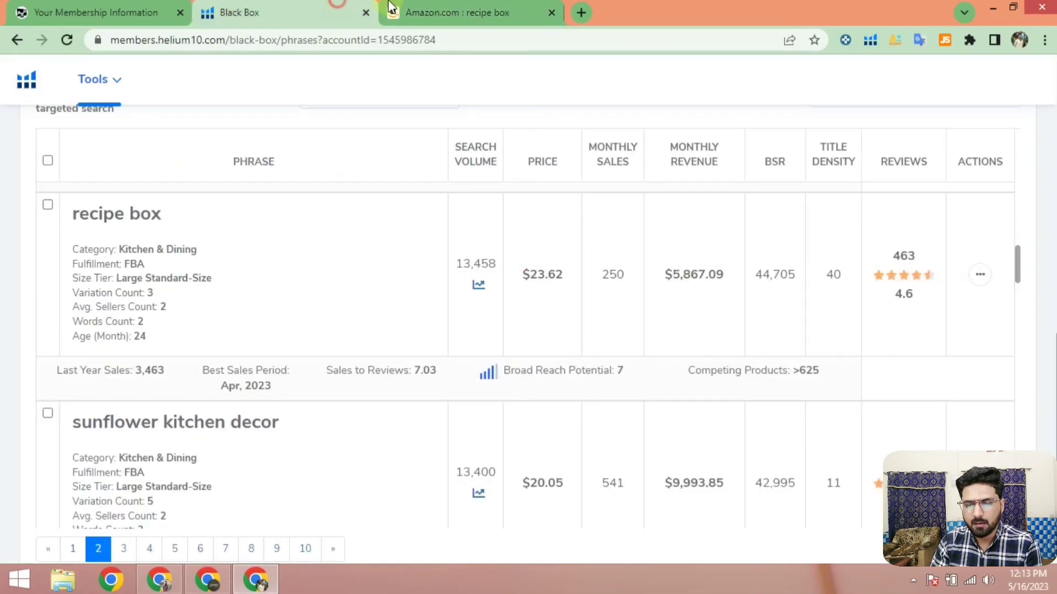
{"action": "left_click", "coordinate": [461, 9]}
{"action": "scroll", "coordinate": [599, 361], "scroll_direction": "down", "scroll_amount": 5}
{"action": "scroll", "coordinate": [732, 398], "scroll_direction": "up", "scroll_amount": 5}
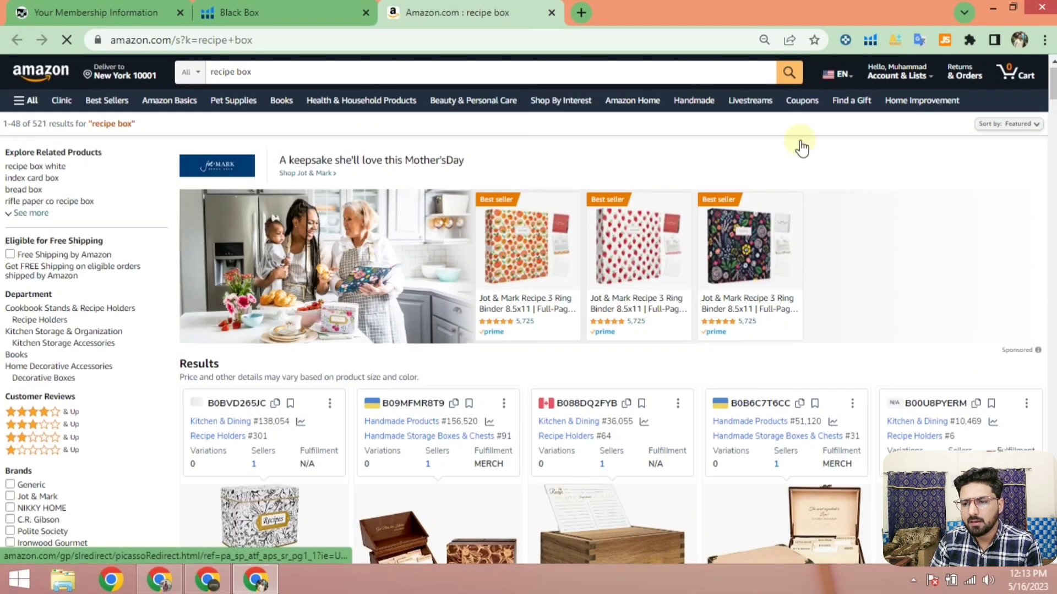
{"action": "scroll", "coordinate": [789, 212], "scroll_direction": "down", "scroll_amount": 6}
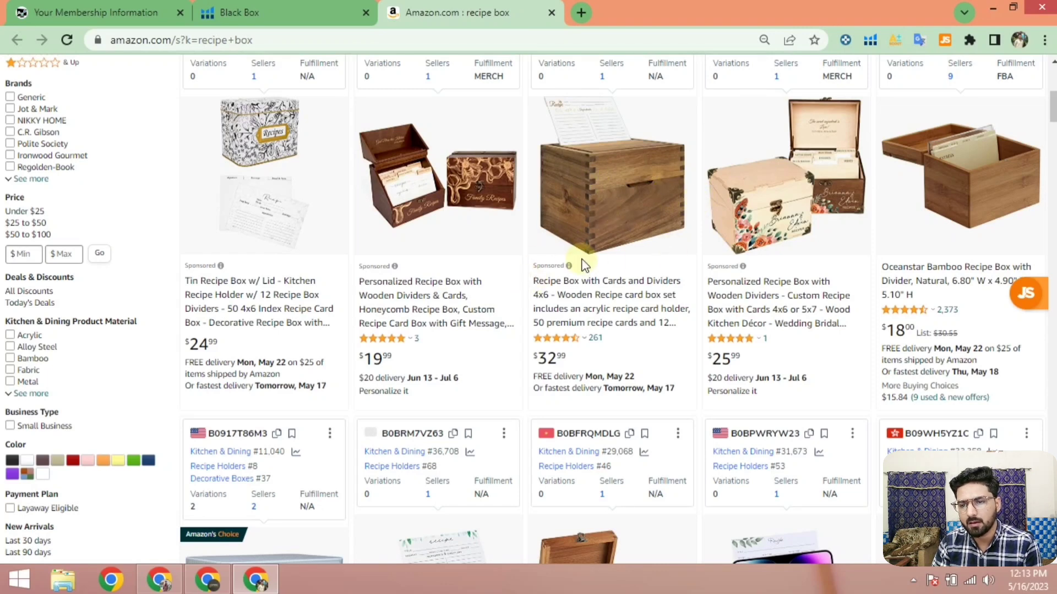
{"action": "scroll", "coordinate": [715, 220], "scroll_direction": "up", "scroll_amount": 6}
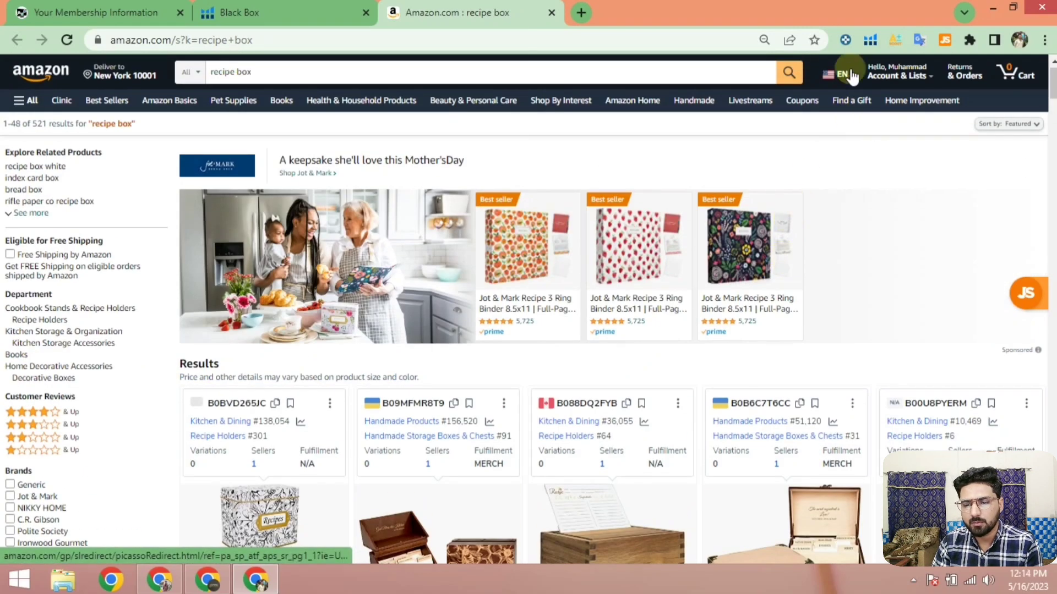
- Run the Helium 10 Xray product research on the recipe box results and hide the sponsored products
{"action": "left_click", "coordinate": [870, 39]}
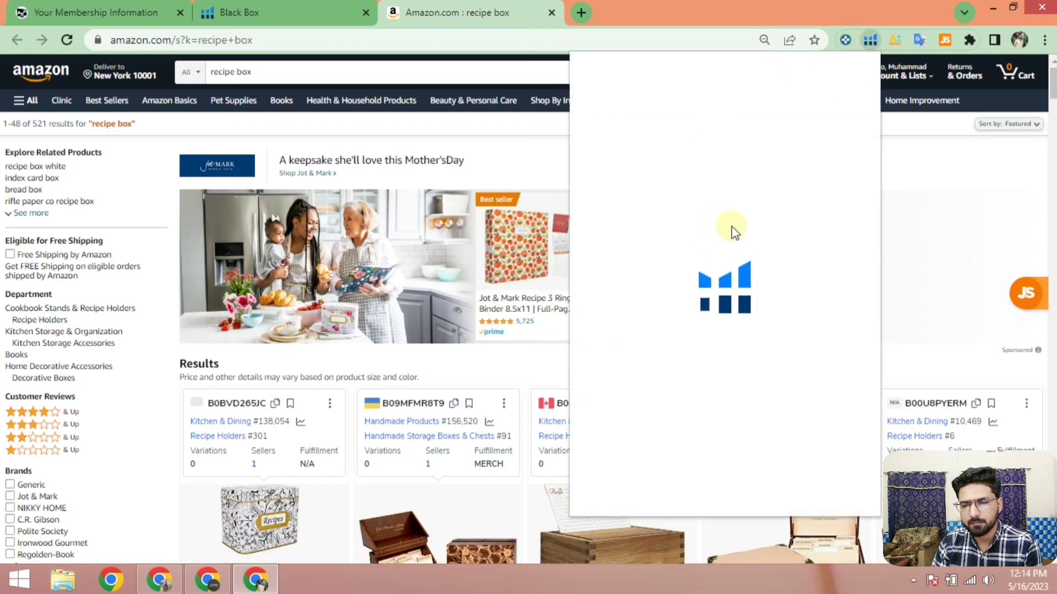
{"action": "left_click", "coordinate": [645, 158]}
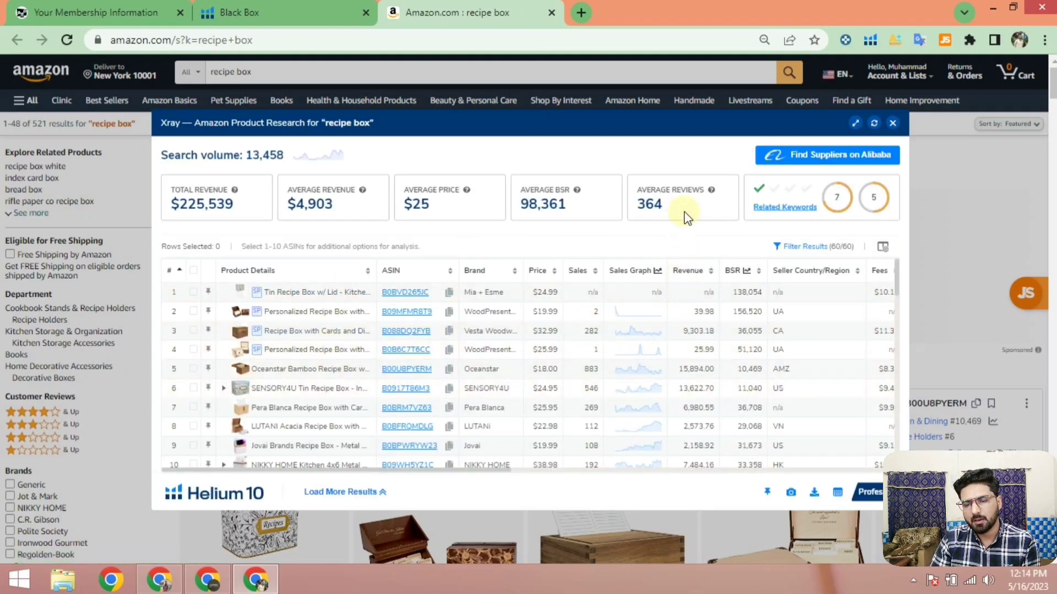
{"action": "left_click", "coordinate": [793, 246]}
{"action": "left_click", "coordinate": [711, 465]}
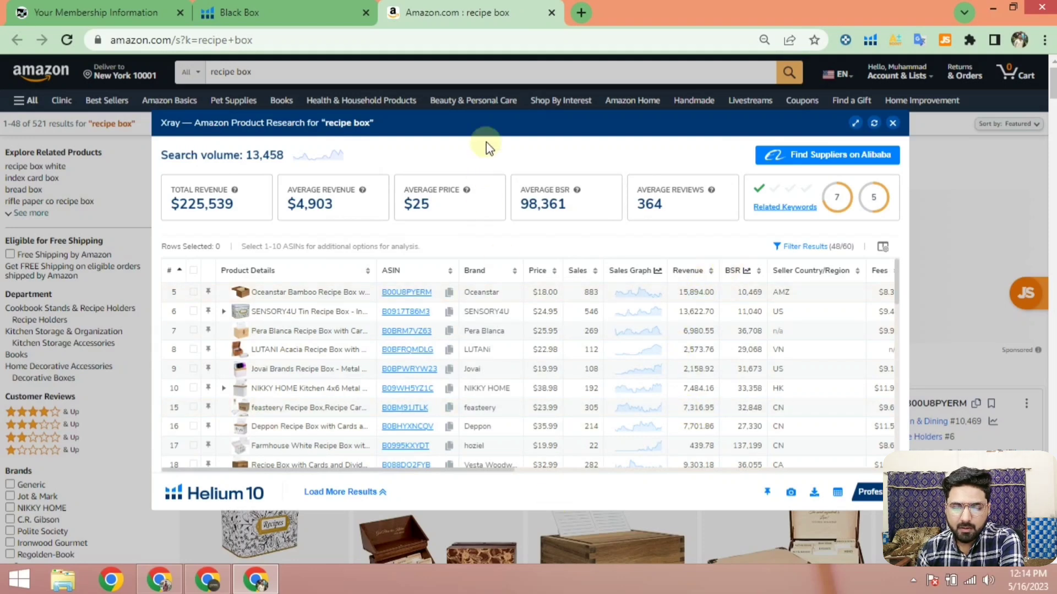
- Reposition the recipe box Xray window higher on the page and make it taller
{"action": "left_click_drag", "start_coordinate": [482, 122], "coordinate": [454, 71]}
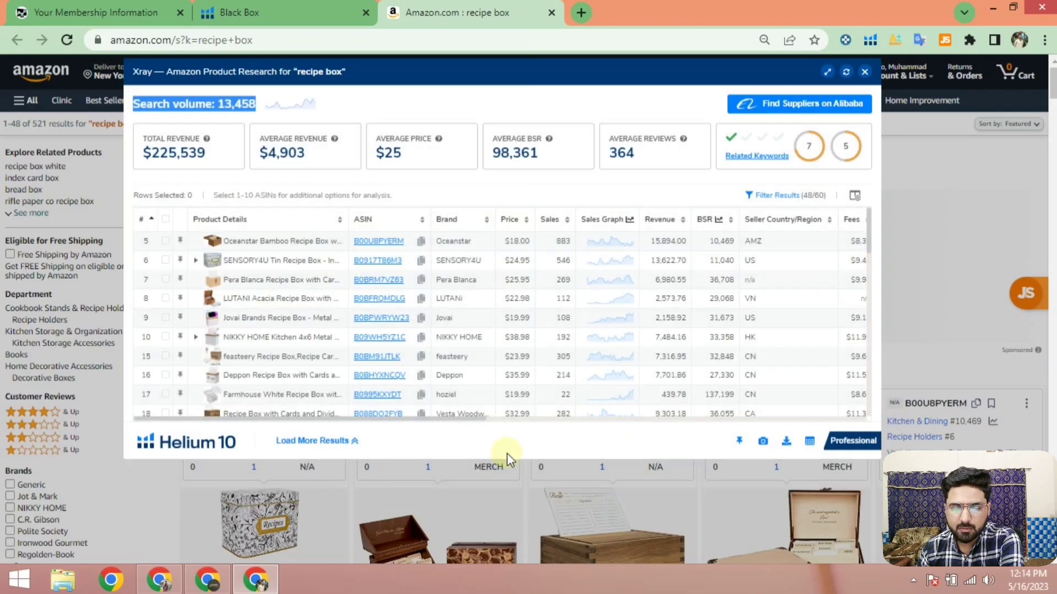
{"action": "left_click_drag", "start_coordinate": [506, 455], "coordinate": [498, 570]}
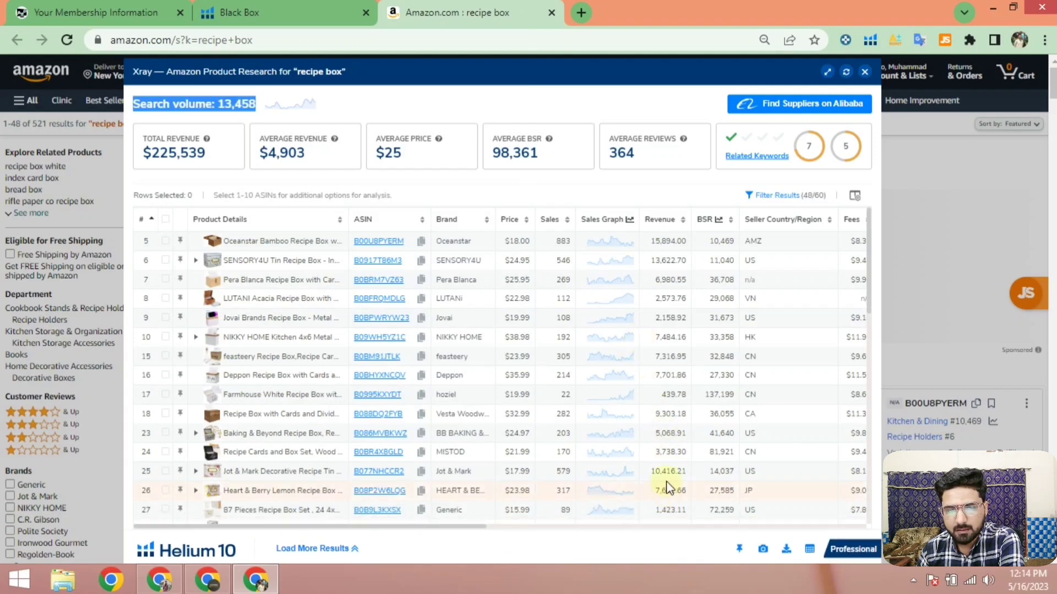
{"action": "left_click", "coordinate": [596, 104]}
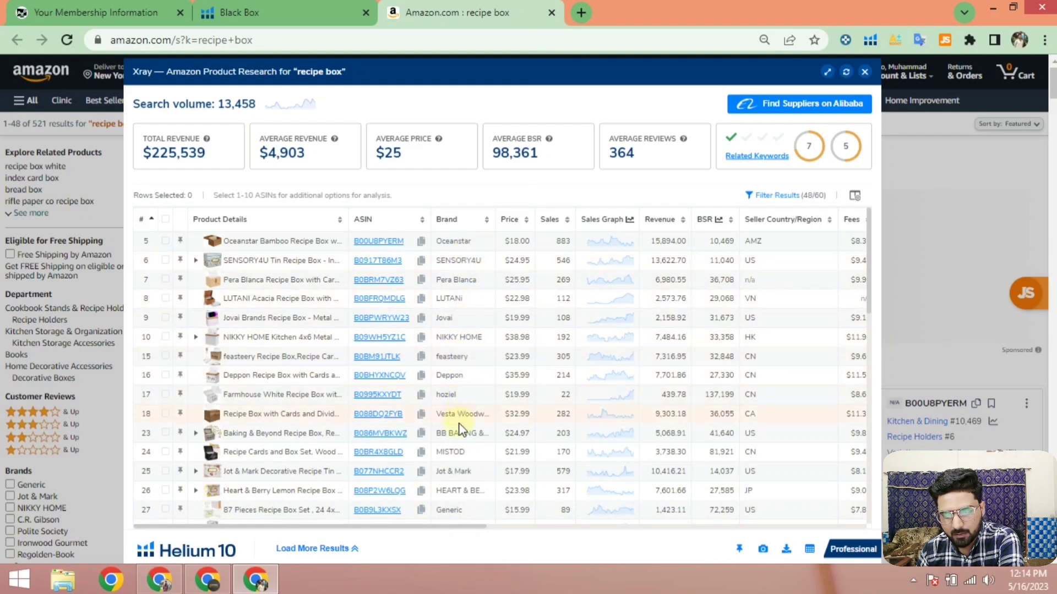
- Examine the recipe box products' ratings, review count, review velocity, category, size tier and fulfillment columns in Xray
{"action": "left_click_drag", "start_coordinate": [432, 527], "coordinate": [631, 544]}
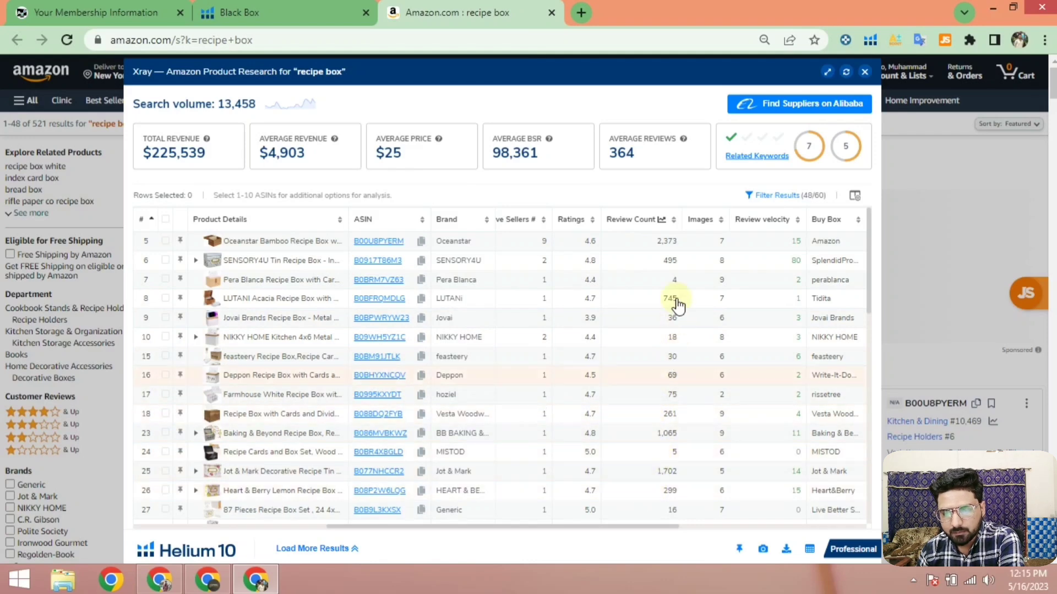
{"action": "left_click_drag", "start_coordinate": [657, 526], "coordinate": [776, 529]}
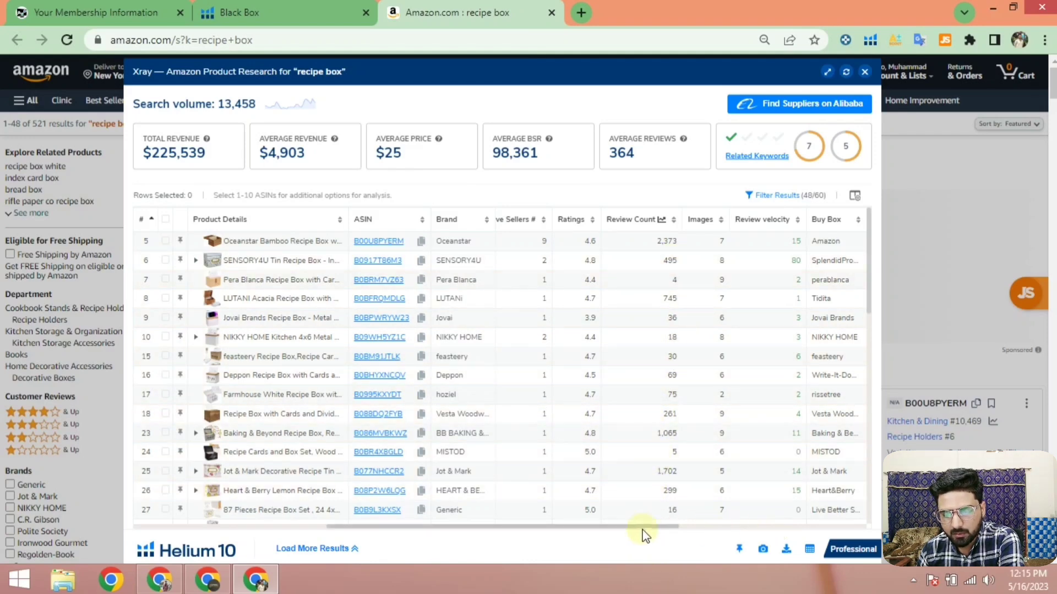
{"action": "left_click_drag", "start_coordinate": [623, 531], "coordinate": [724, 536]}
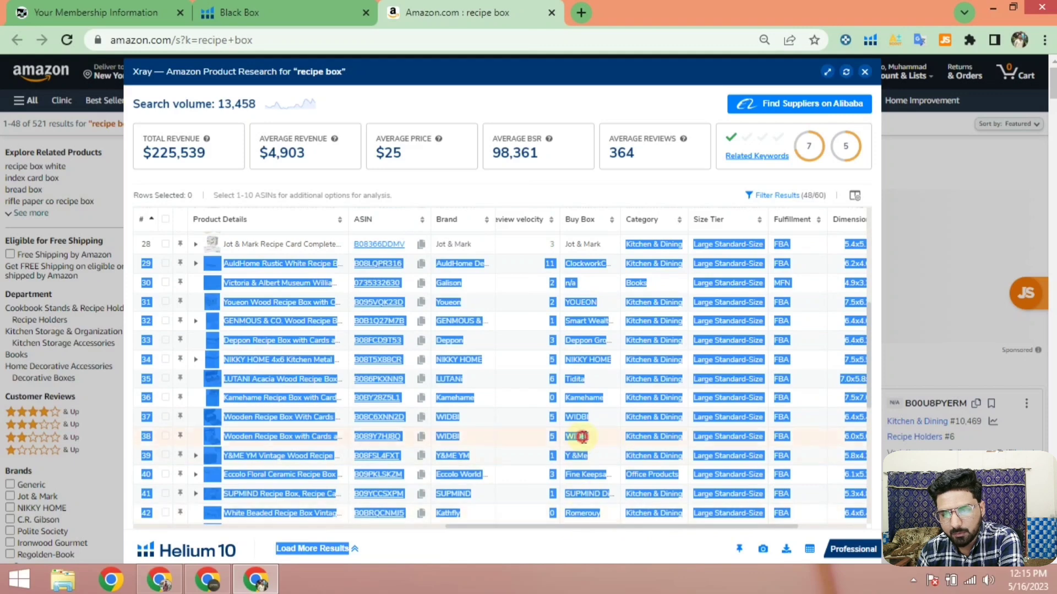
{"action": "left_click", "coordinate": [611, 476]}
{"action": "scroll", "coordinate": [596, 413], "scroll_direction": "up", "scroll_amount": 5}
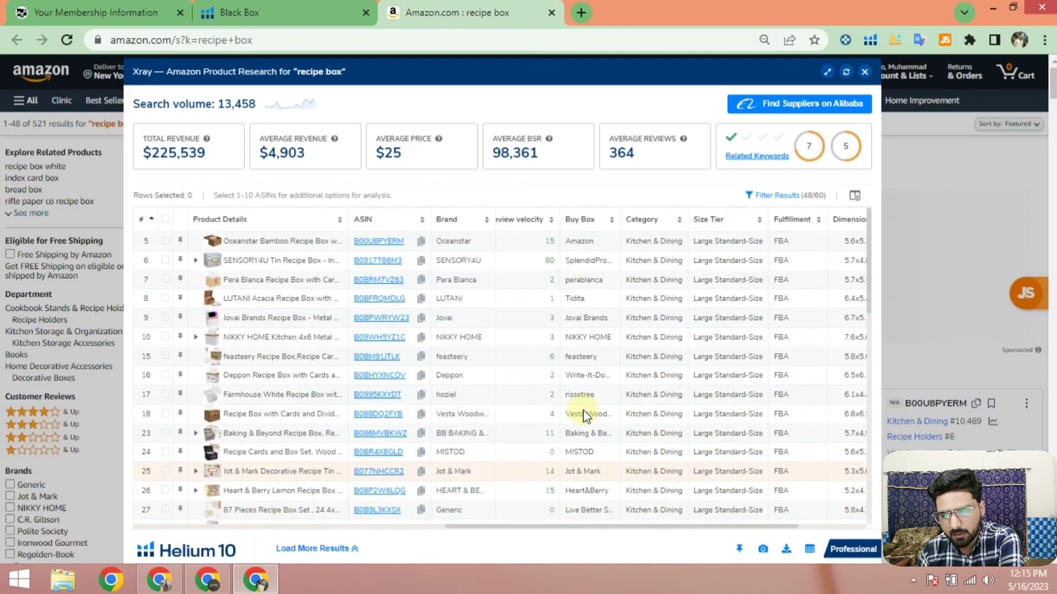
{"action": "left_click_drag", "start_coordinate": [624, 528], "coordinate": [447, 534]}
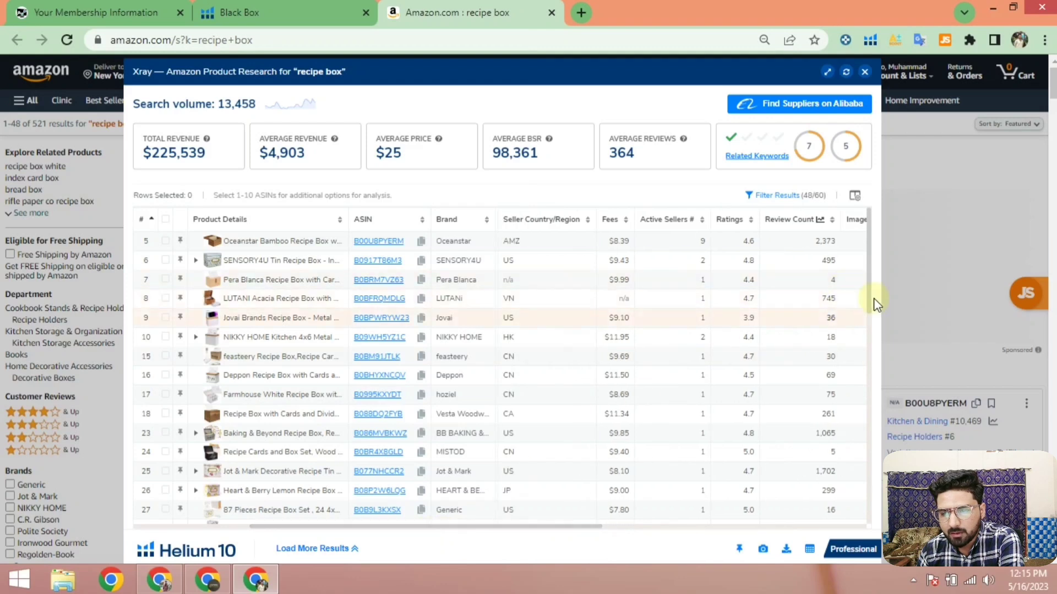
- Widen the recipe box Xray window and compare the products' sales, revenue, BSR and review count columns
{"action": "left_click_drag", "start_coordinate": [877, 294], "coordinate": [1051, 289]}
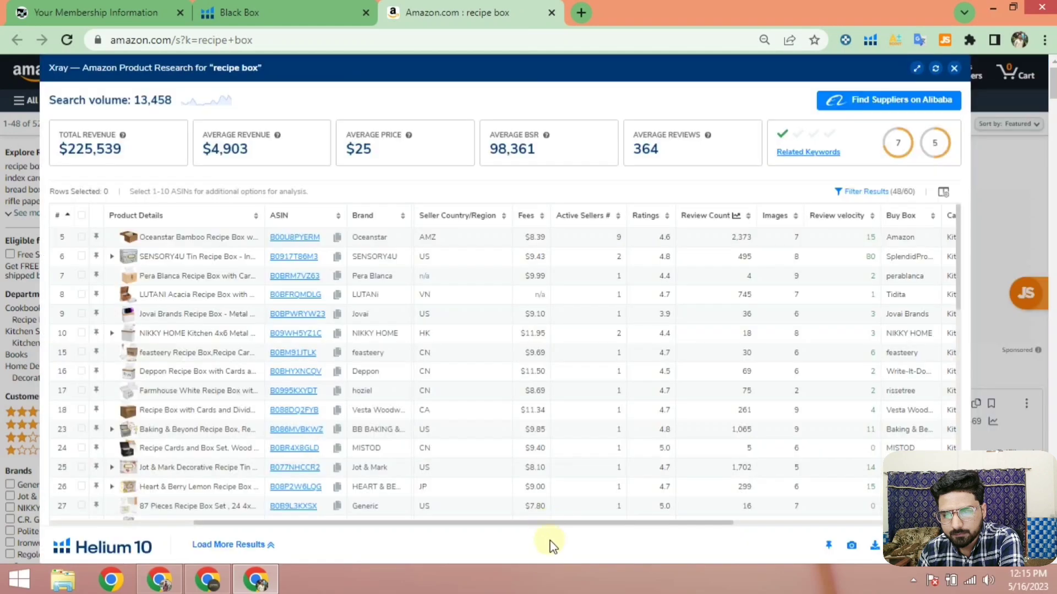
{"action": "left_click_drag", "start_coordinate": [559, 524], "coordinate": [440, 523]}
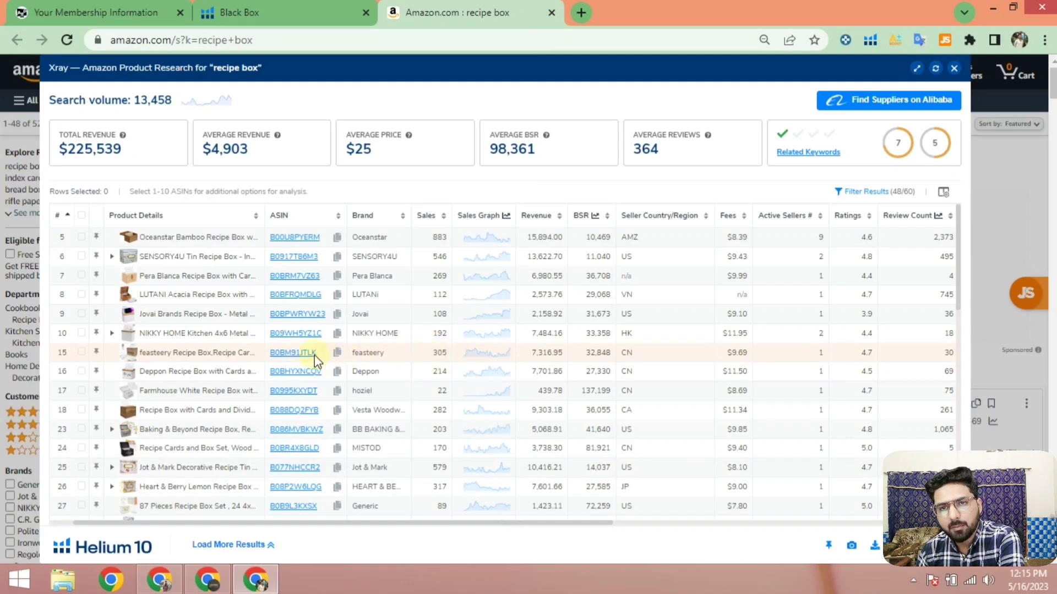
{"action": "mouse_move", "coordinate": [285, 360]}
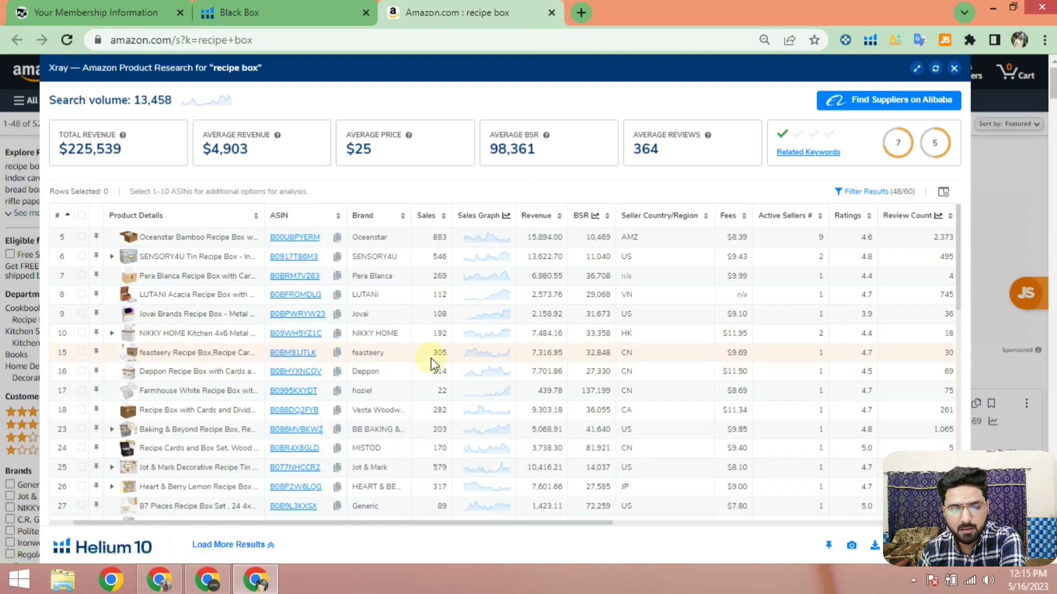
- Open the feasteery recipe box product page from Xray and run the AMZScout FBA calculator on it
{"action": "left_click", "coordinate": [297, 355]}
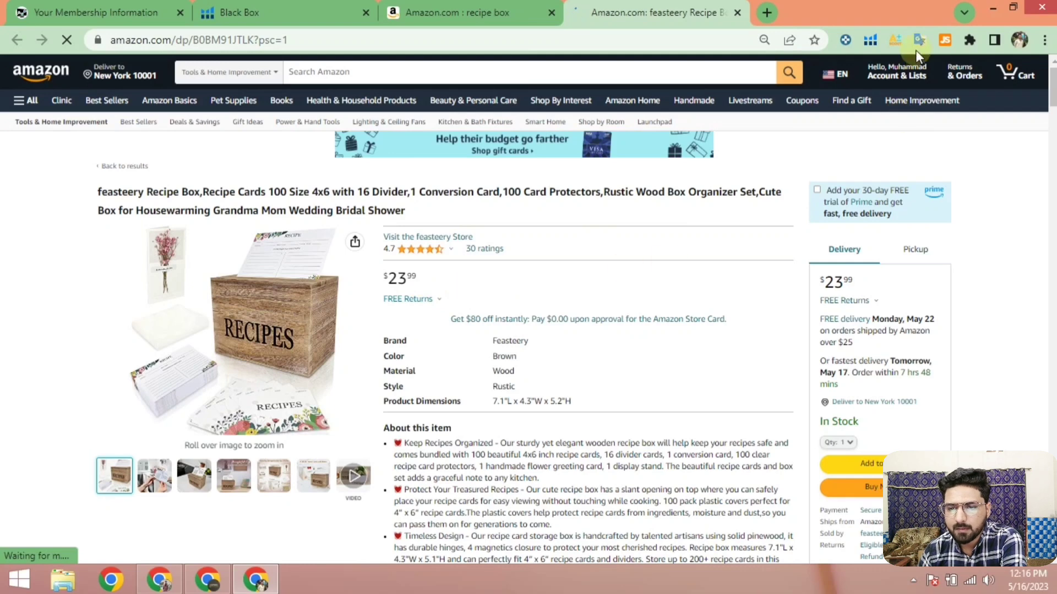
{"action": "left_click", "coordinate": [894, 42]}
{"action": "left_click", "coordinate": [765, 126]}
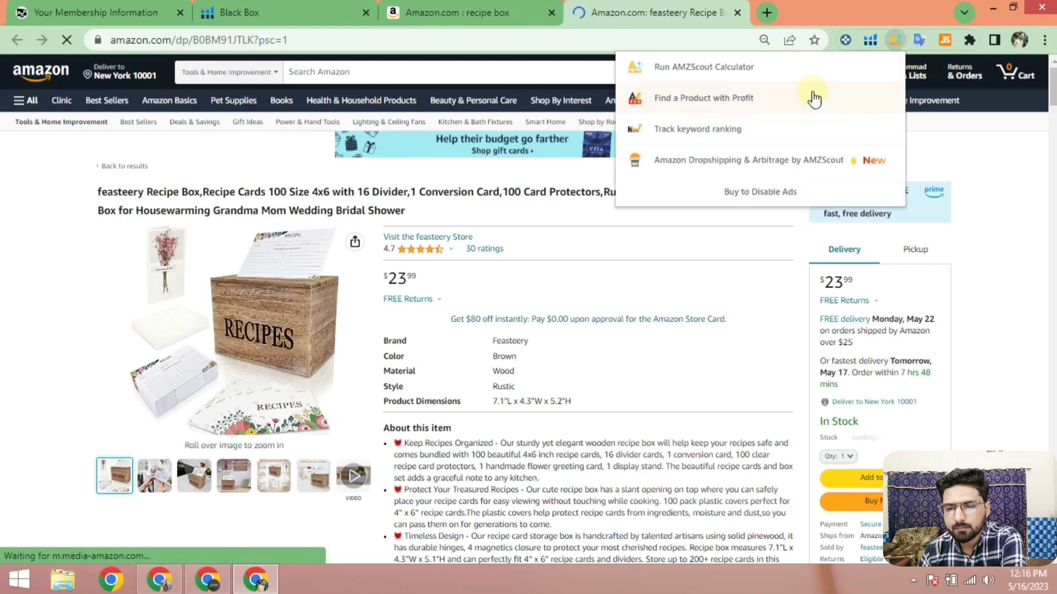
{"action": "left_click", "coordinate": [714, 70]}
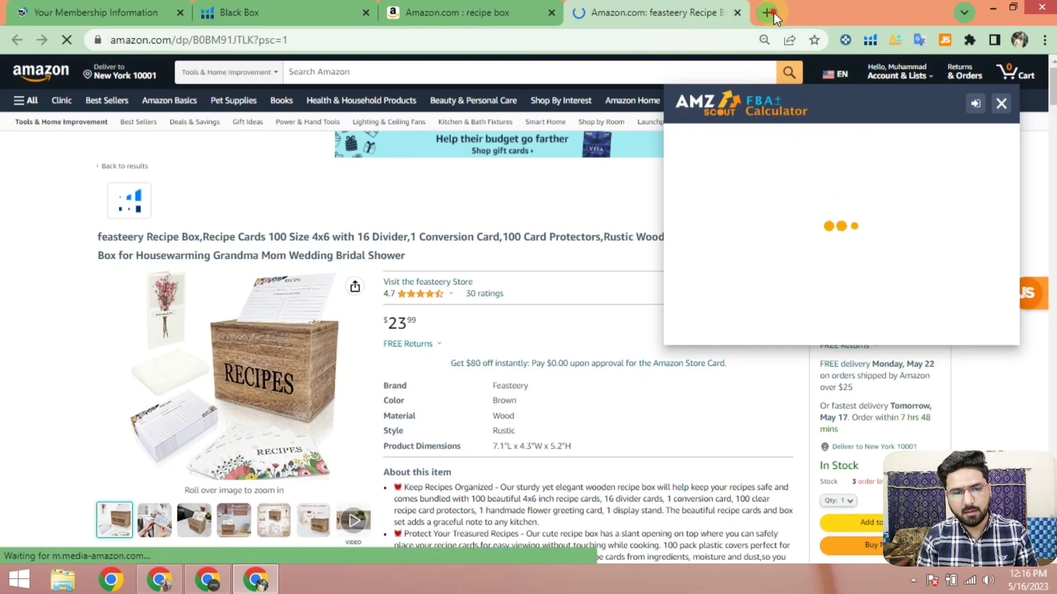
- Open alibaba.com in a new tab
{"action": "left_click", "coordinate": [774, 13]}
{"action": "type", "text": "a"}
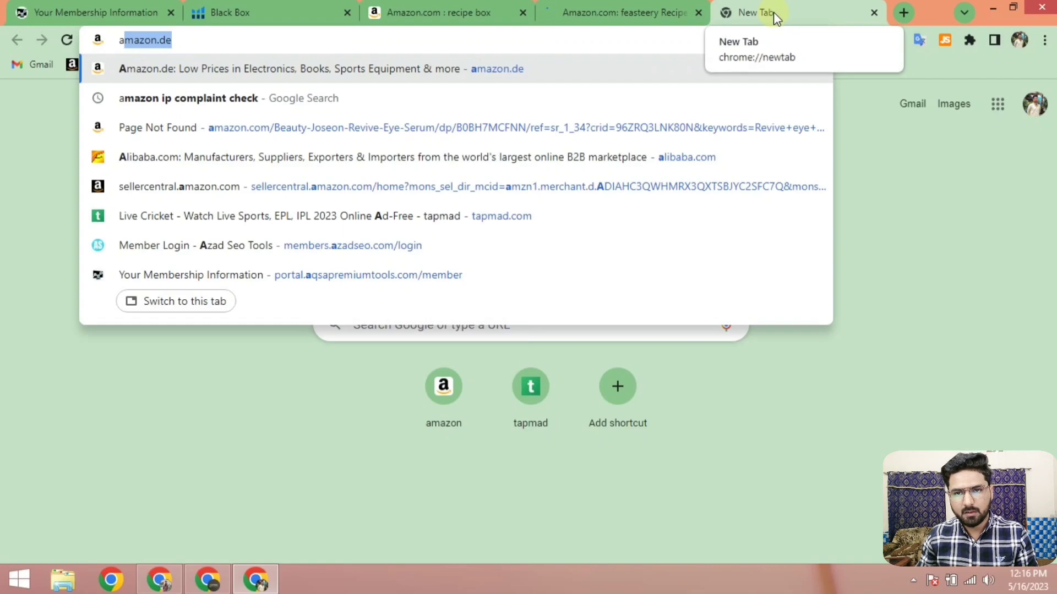
{"action": "left_click", "coordinate": [548, 146]}
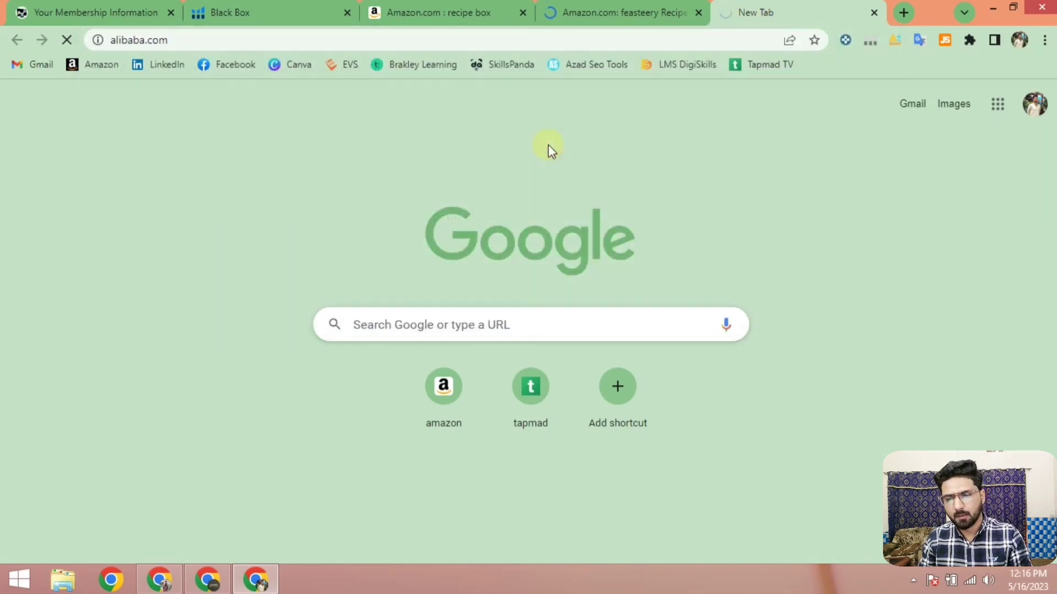
- Return to the feasteery product page and copy the words "Recipe Box" from its title
{"action": "left_click", "coordinate": [604, 8]}
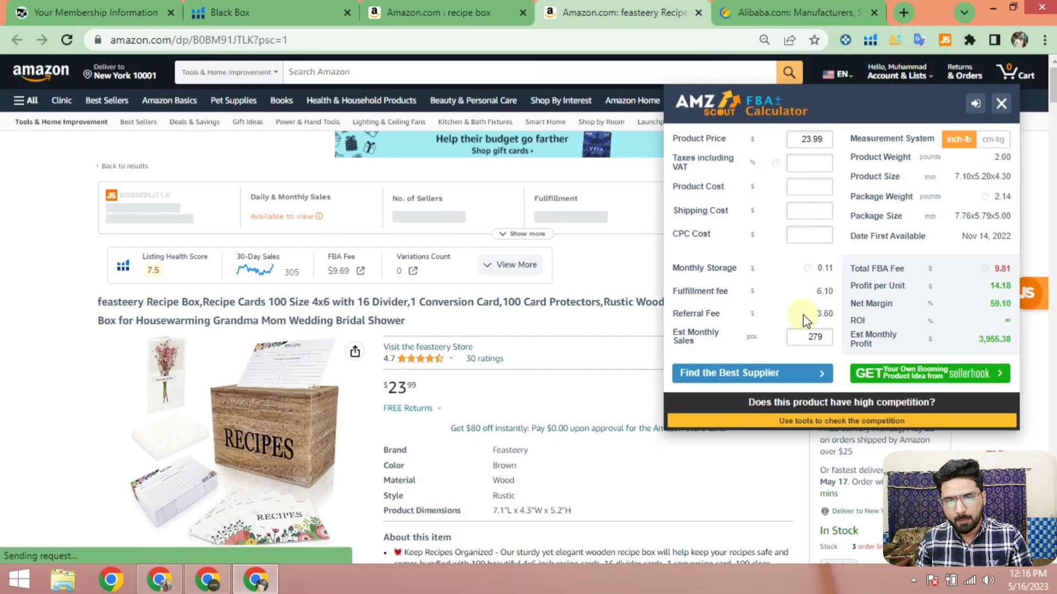
{"action": "left_click", "coordinate": [494, 5]}
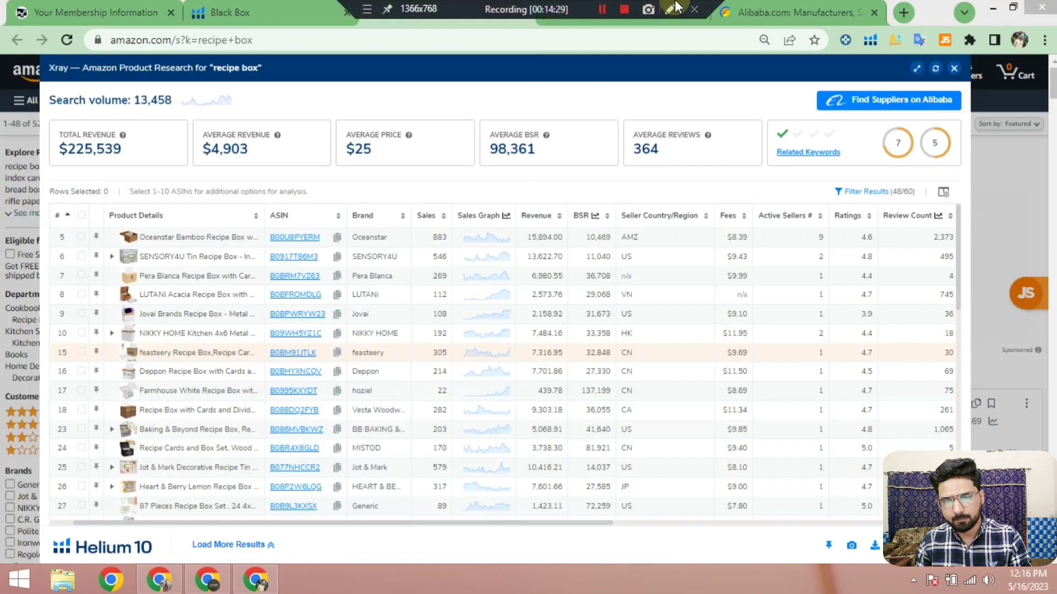
{"action": "left_click", "coordinate": [606, 11]}
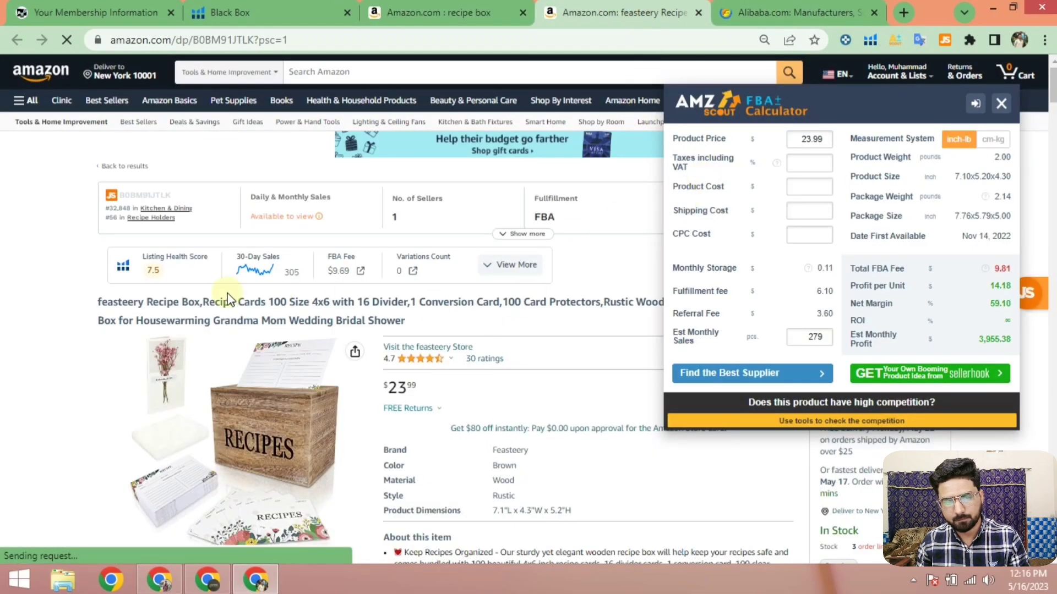
{"action": "left_click_drag", "start_coordinate": [146, 302], "coordinate": [202, 305]}
{"action": "key", "text": "ctrl+c"}
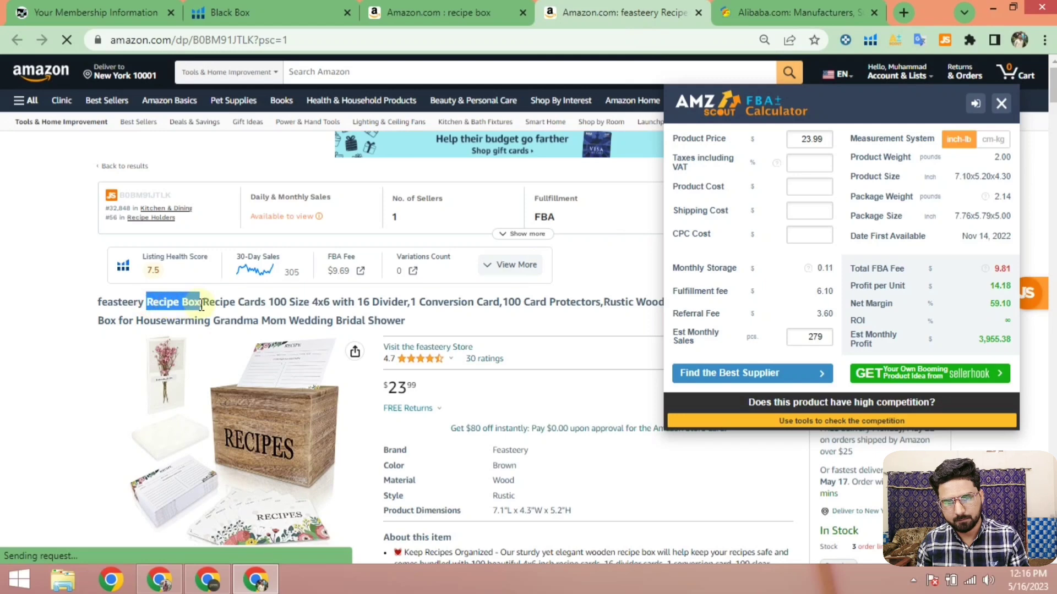
- Search Alibaba's products for the copied words "Recipe Box"
{"action": "key", "text": "ctrl+Tab"}
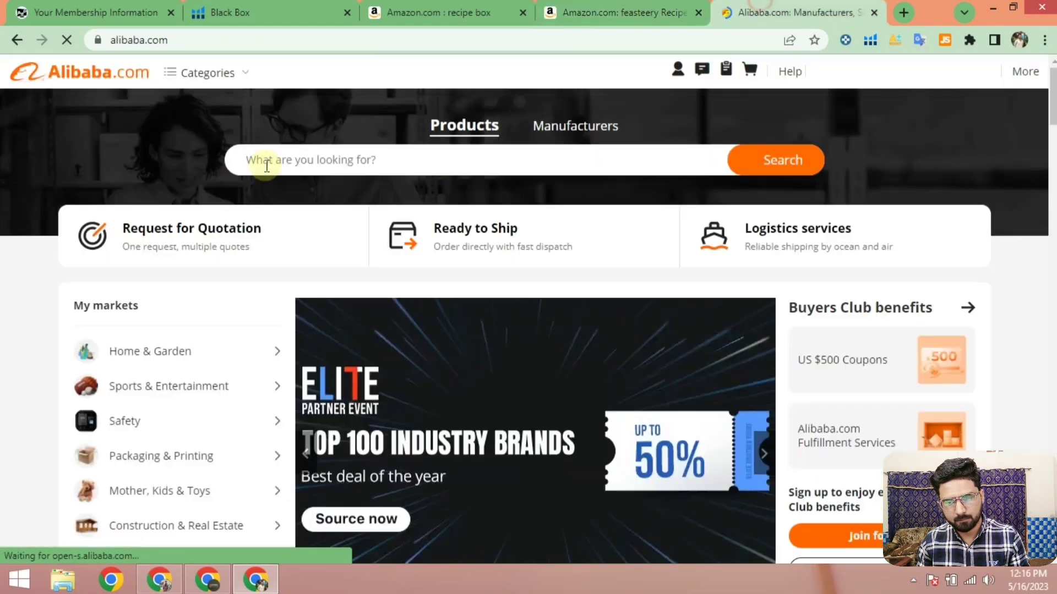
{"action": "left_click", "coordinate": [351, 165]}
{"action": "key", "text": "ctrl+v"}
{"action": "left_click", "coordinate": [802, 171]}
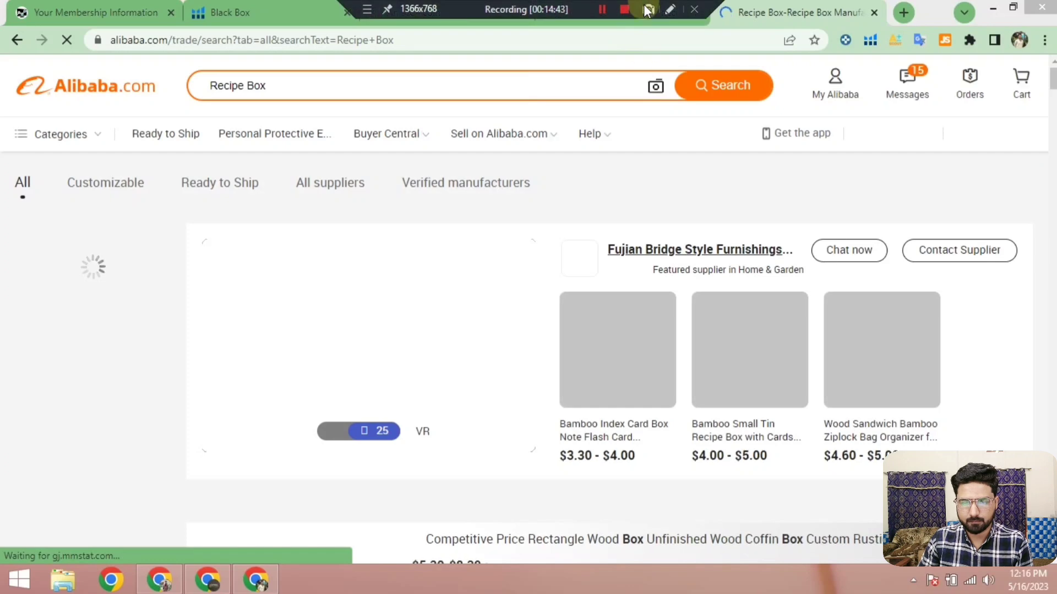
- Compare the prices and minimum order quantities of the recipe box listings in the Alibaba results
{"action": "scroll", "coordinate": [944, 163], "scroll_direction": "down", "scroll_amount": 7}
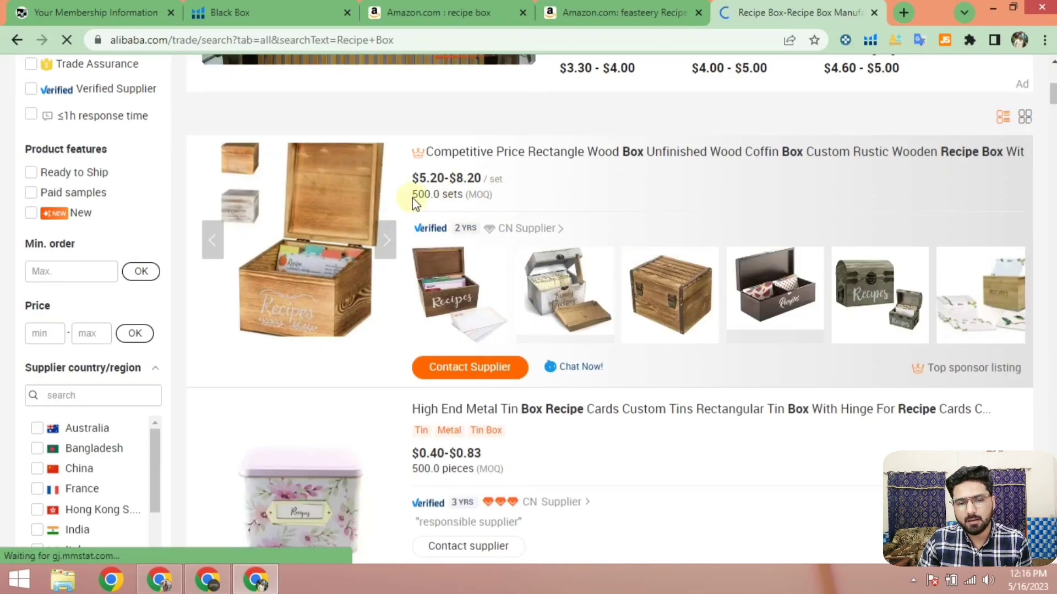
{"action": "scroll", "coordinate": [498, 214], "scroll_direction": "down", "scroll_amount": 8}
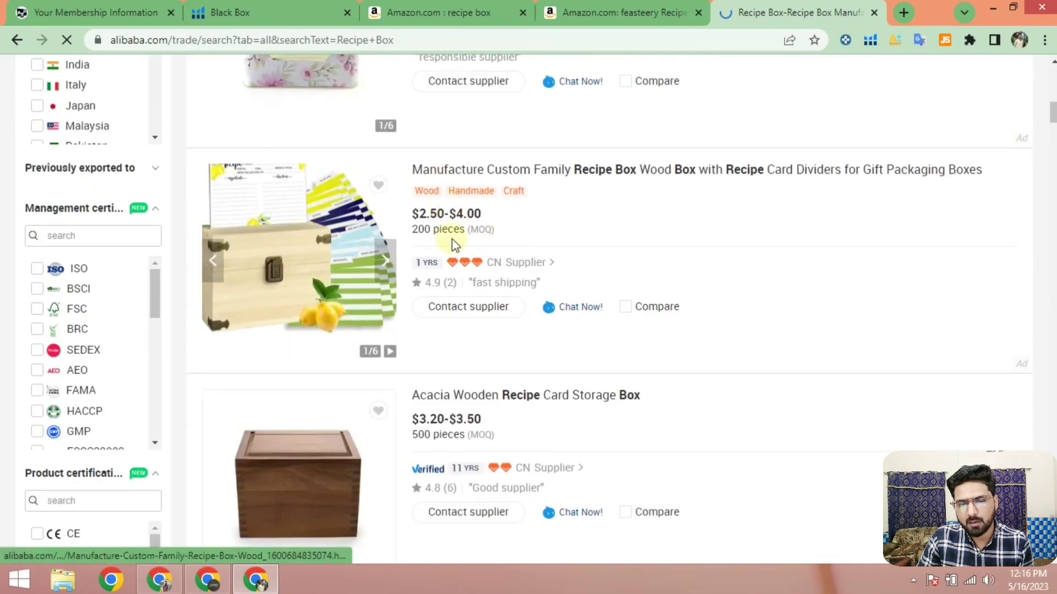
{"action": "scroll", "coordinate": [467, 226], "scroll_direction": "down", "scroll_amount": 4}
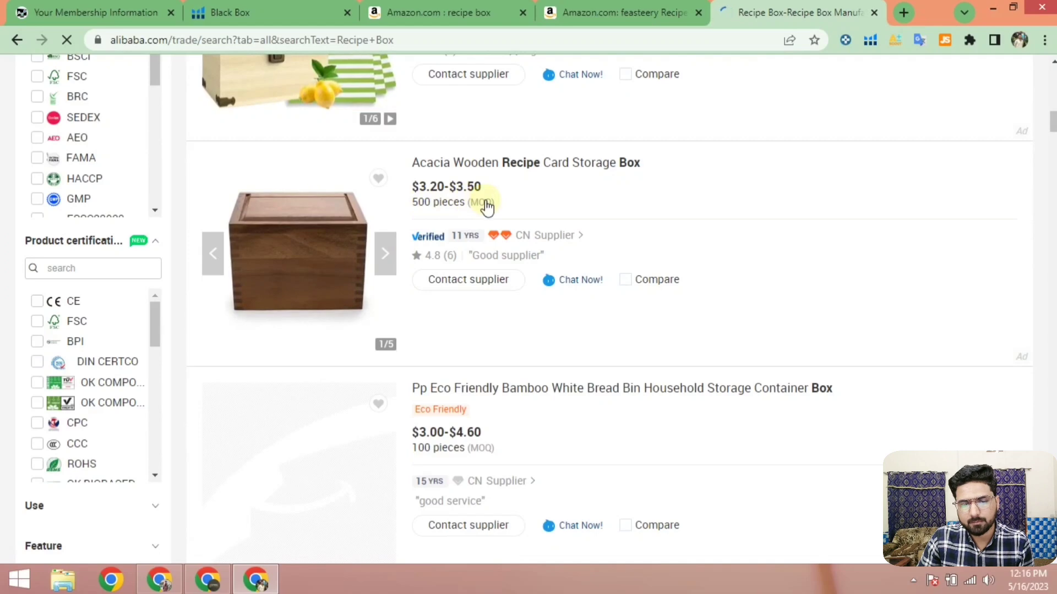
{"action": "scroll", "coordinate": [462, 207], "scroll_direction": "down", "scroll_amount": 5}
{"action": "scroll", "coordinate": [404, 238], "scroll_direction": "down", "scroll_amount": 4}
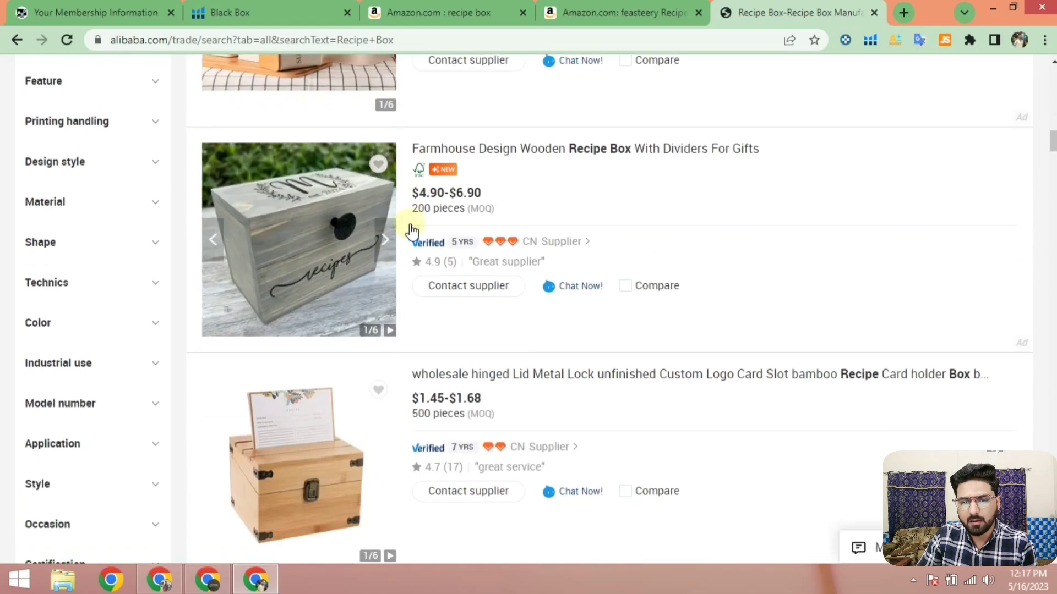
{"action": "scroll", "coordinate": [465, 242], "scroll_direction": "down", "scroll_amount": 4}
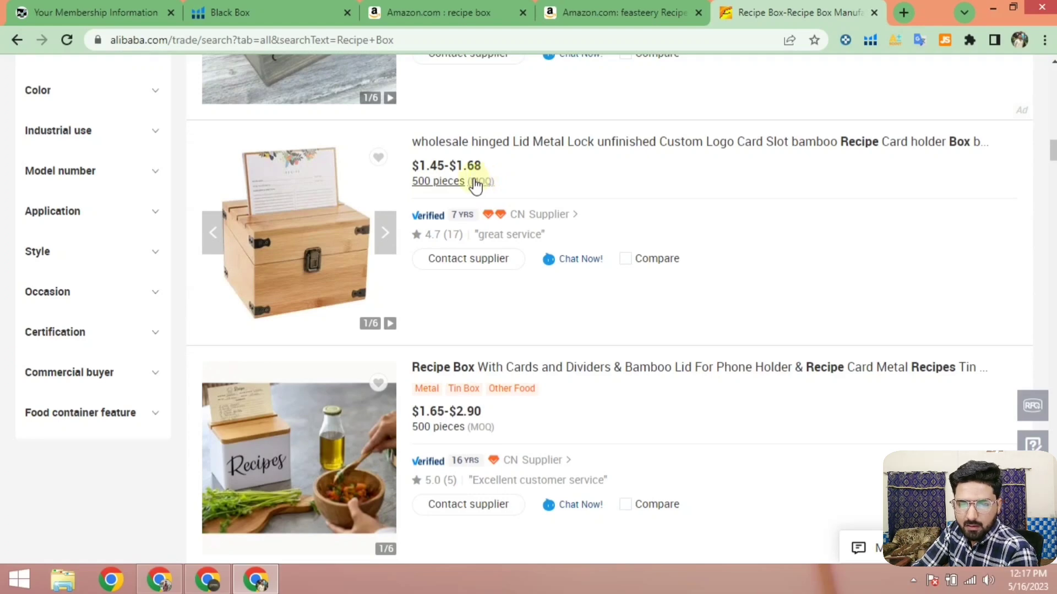
{"action": "scroll", "coordinate": [479, 182], "scroll_direction": "down", "scroll_amount": 4}
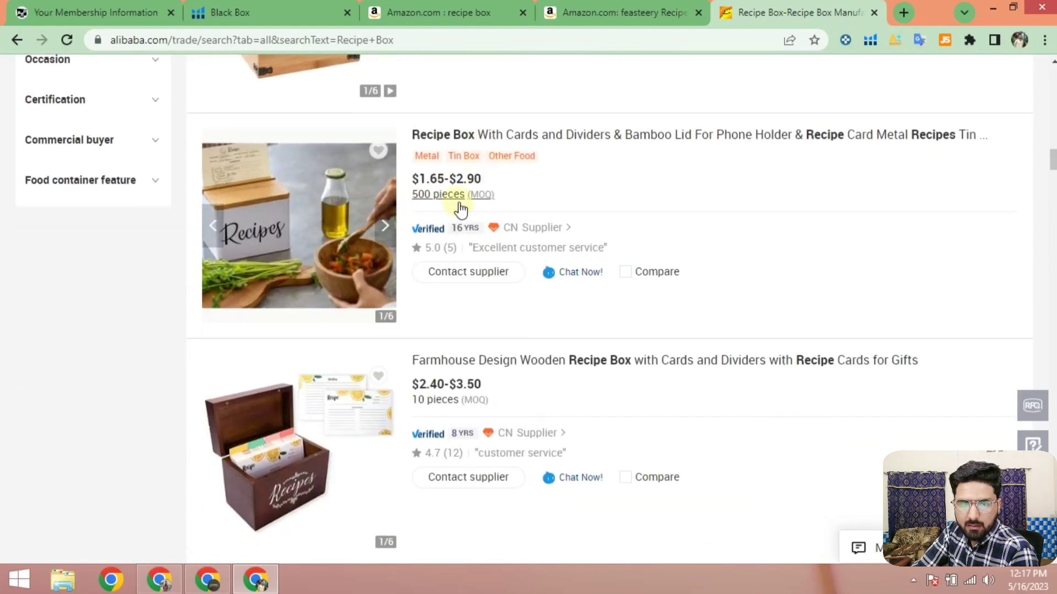
{"action": "scroll", "coordinate": [460, 207], "scroll_direction": "down", "scroll_amount": 4}
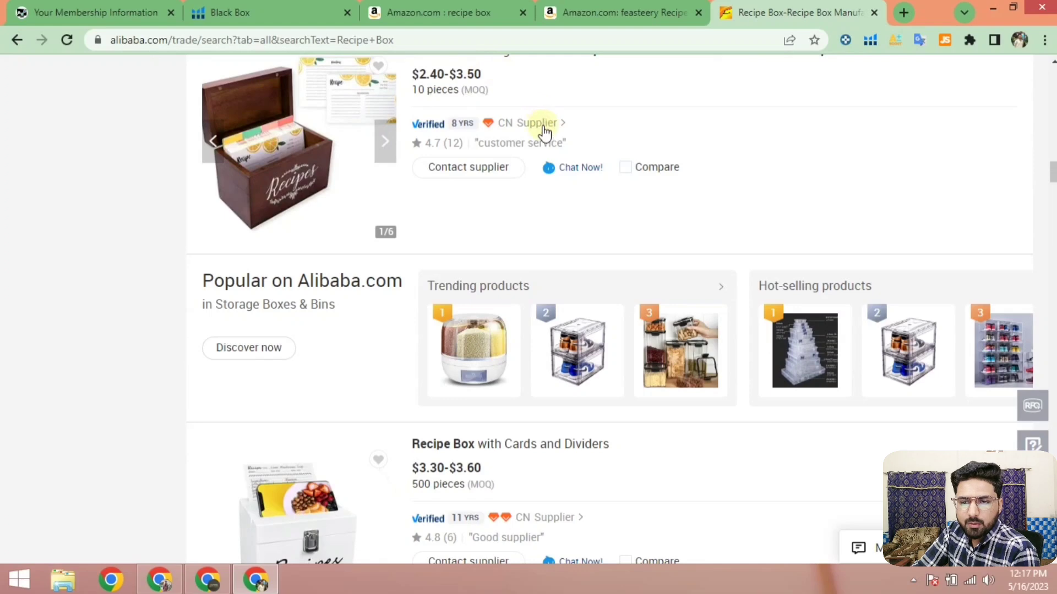
{"action": "scroll", "coordinate": [539, 138], "scroll_direction": "down", "scroll_amount": 4}
{"action": "scroll", "coordinate": [642, 295], "scroll_direction": "down", "scroll_amount": 3}
- On the feasteery product page, set the FBA calculator's product cost to $5, check the resulting profit, and close the calculator
{"action": "left_click", "coordinate": [621, 12]}
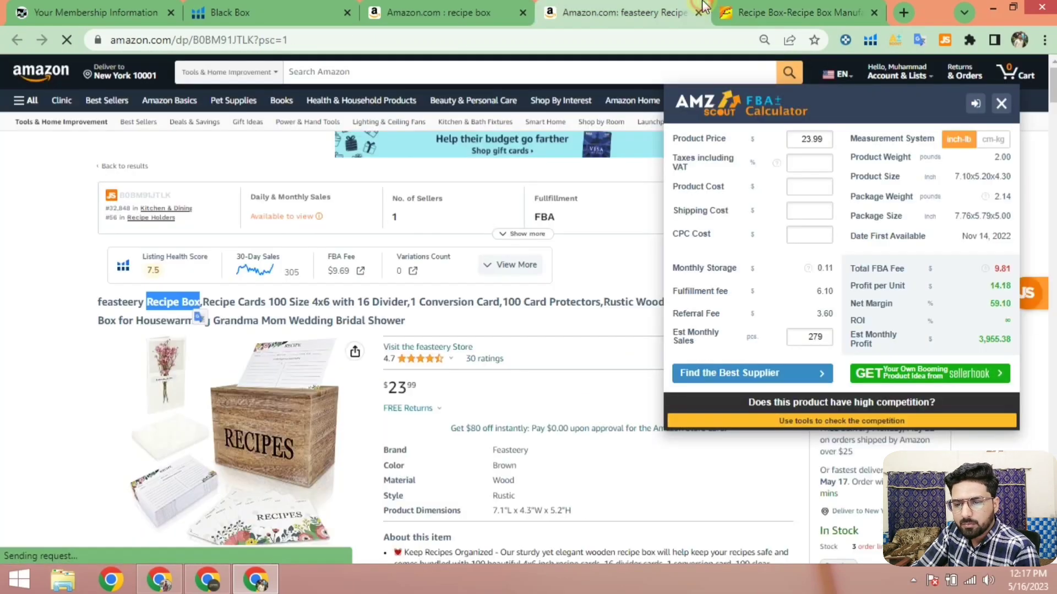
{"action": "left_click", "coordinate": [812, 190]}
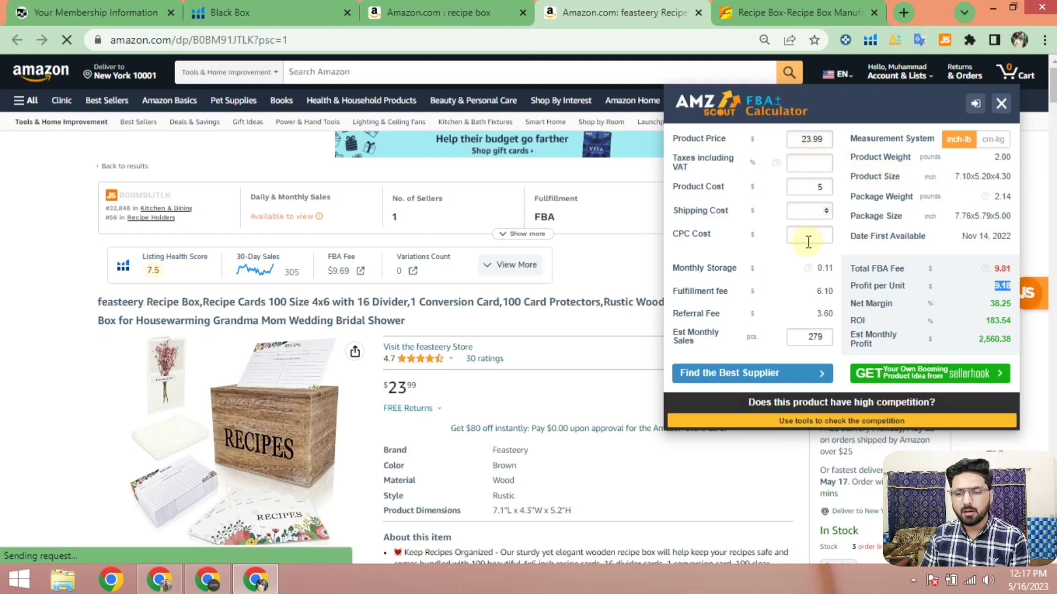
{"action": "left_click", "coordinate": [770, 255]}
{"action": "left_click", "coordinate": [808, 338]}
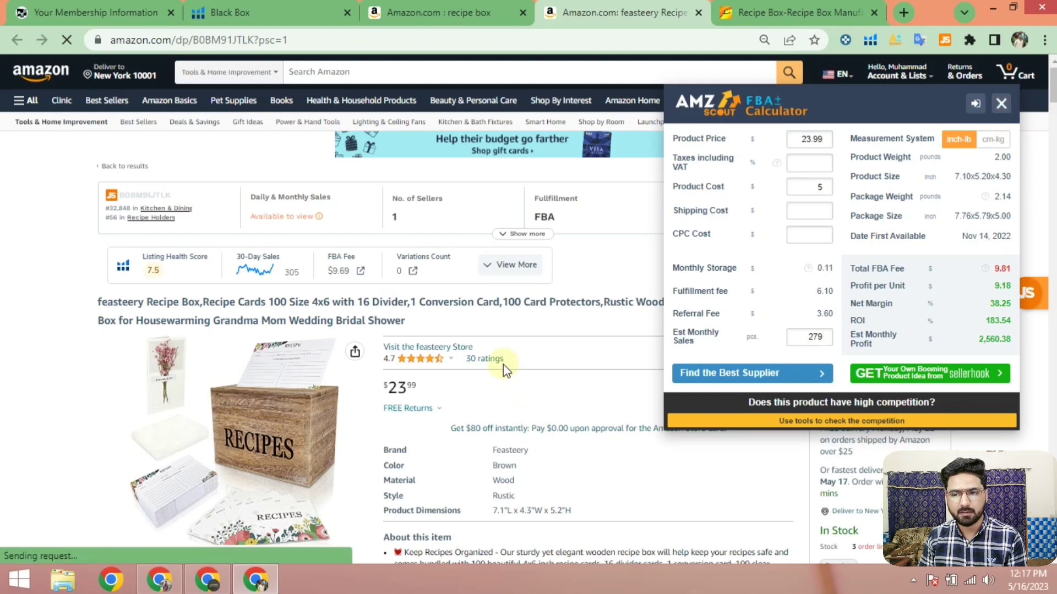
{"action": "left_click", "coordinate": [1000, 104]}
- Return to the Black Box keyword results and examine the phrases around "recipe box" for further product ideas
{"action": "left_click", "coordinate": [418, 12]}
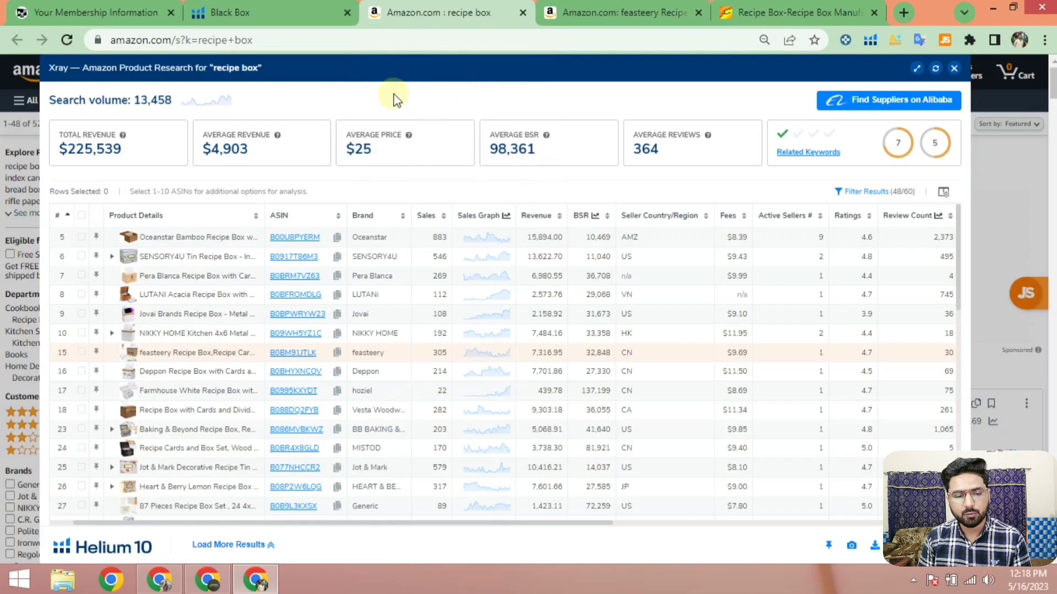
{"action": "left_click", "coordinate": [282, 13]}
{"action": "scroll", "coordinate": [265, 413], "scroll_direction": "down", "scroll_amount": 5}
{"action": "scroll", "coordinate": [271, 421], "scroll_direction": "down", "scroll_amount": 5}
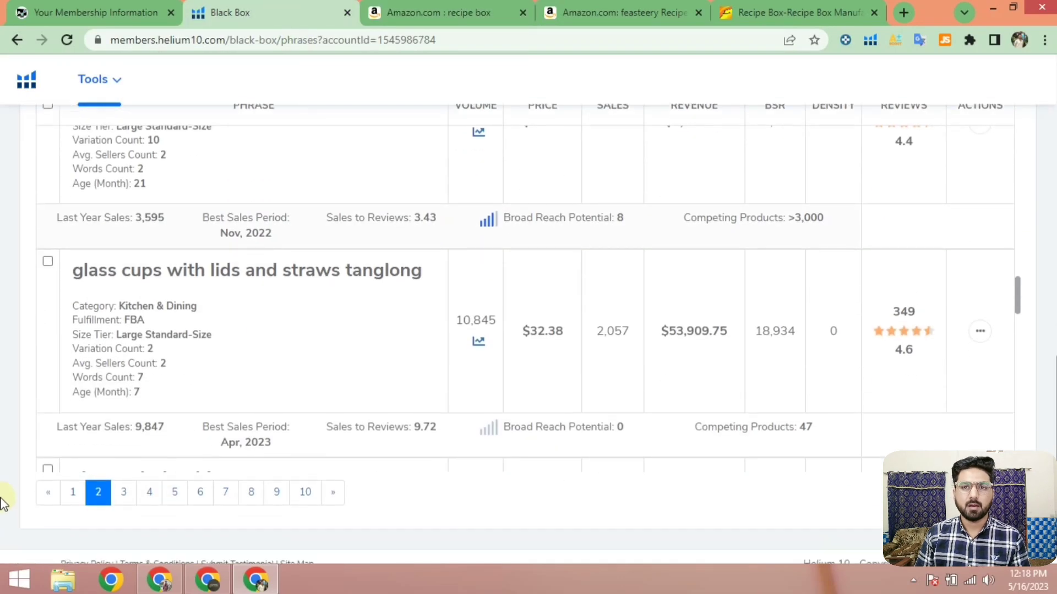
{"action": "scroll", "coordinate": [290, 342], "scroll_direction": "up", "scroll_amount": 3}
{"action": "scroll", "coordinate": [293, 344], "scroll_direction": "up", "scroll_amount": 15}
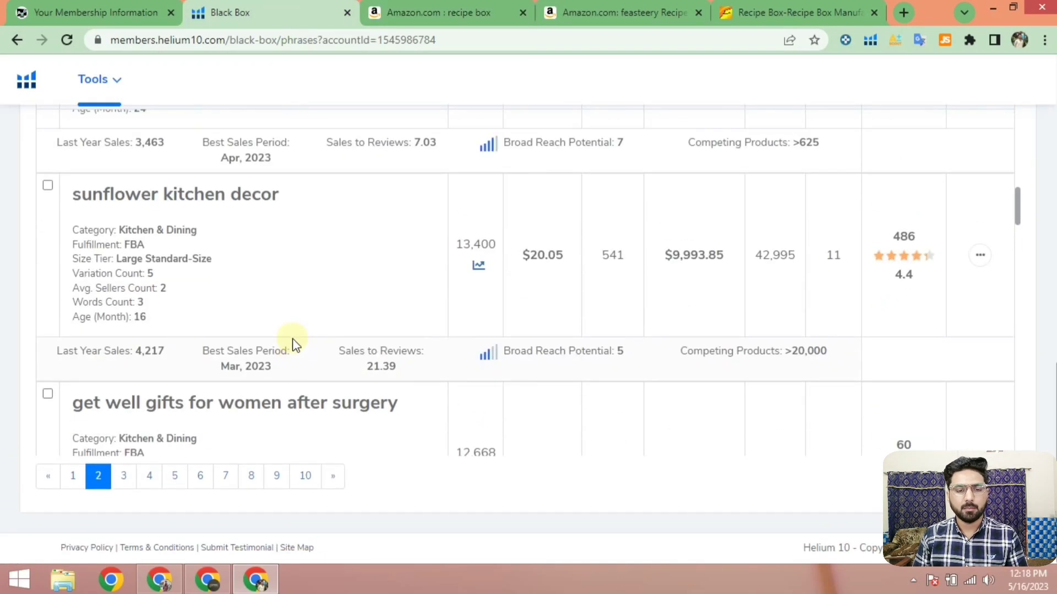
{"action": "scroll", "coordinate": [292, 344], "scroll_direction": "down", "scroll_amount": 1}
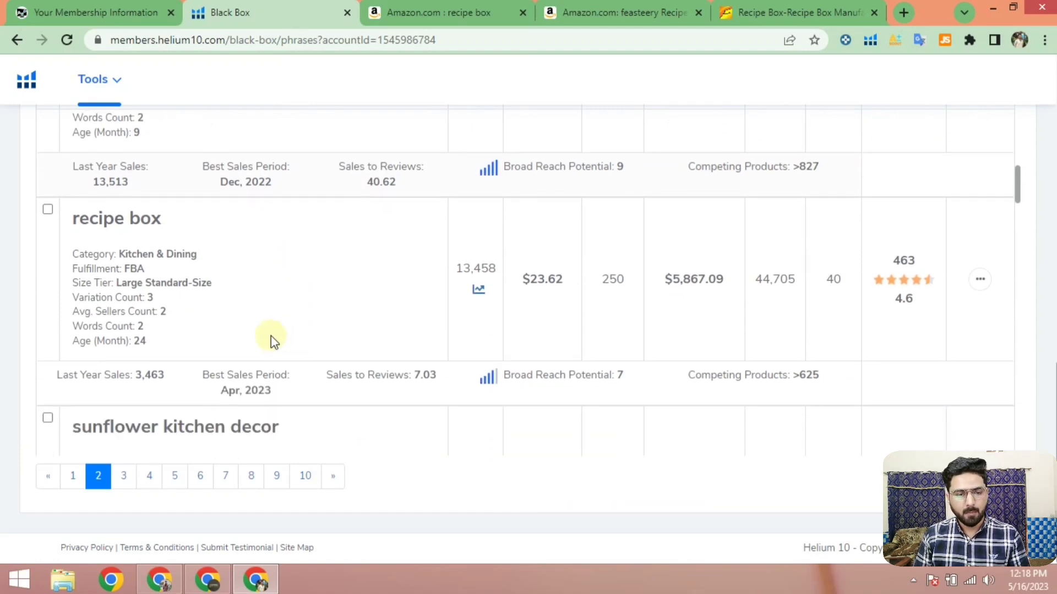
{"action": "scroll", "coordinate": [271, 336], "scroll_direction": "down", "scroll_amount": 2}
{"action": "scroll", "coordinate": [262, 277], "scroll_direction": "down", "scroll_amount": 2}
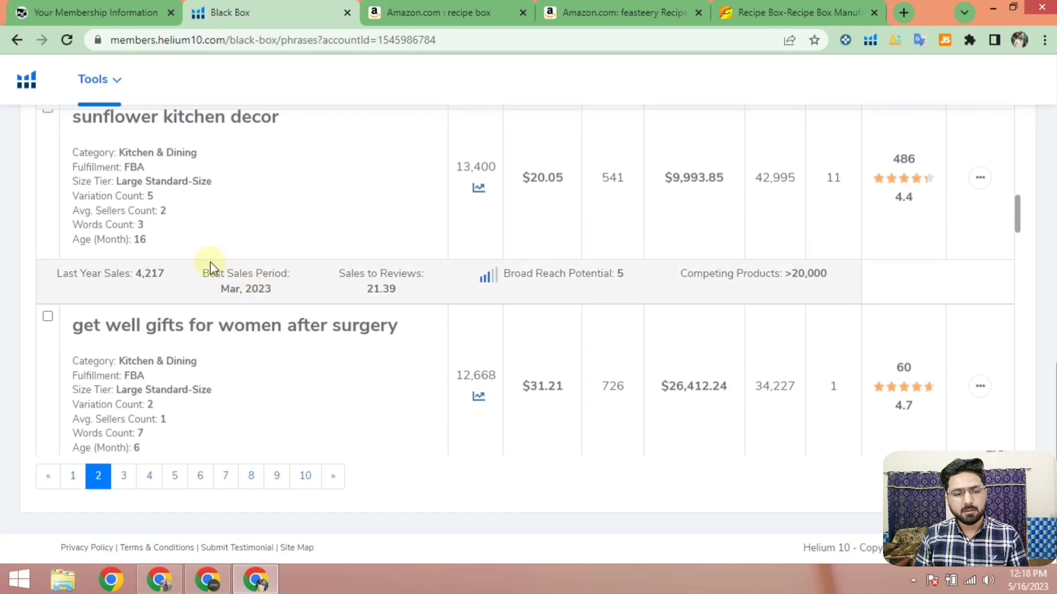
{"action": "scroll", "coordinate": [209, 260], "scroll_direction": "down", "scroll_amount": 1}
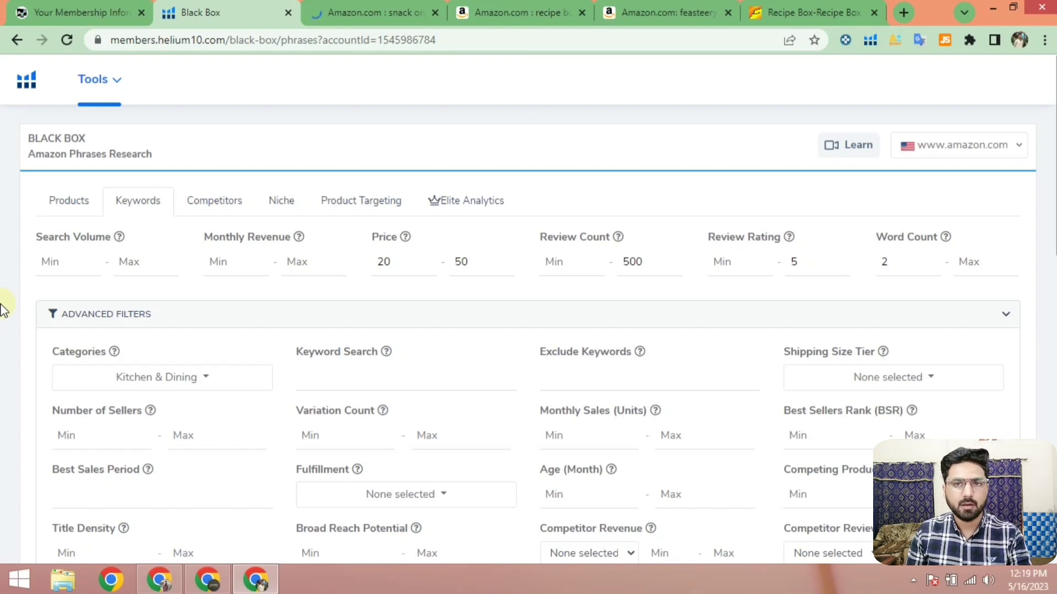
- Look over the categories offered in the Black Box advanced filters
{"action": "left_click", "coordinate": [157, 376]}
{"action": "scroll", "coordinate": [176, 270], "scroll_direction": "down", "scroll_amount": 1}
{"action": "scroll", "coordinate": [182, 254], "scroll_direction": "down", "scroll_amount": 2}
{"action": "scroll", "coordinate": [189, 292], "scroll_direction": "up", "scroll_amount": 8}
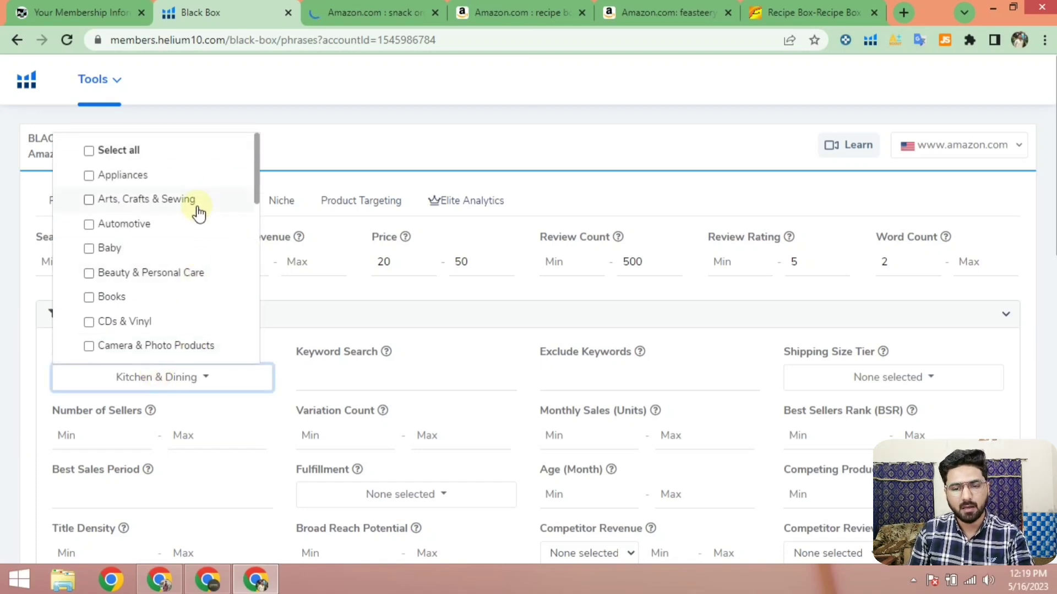
{"action": "scroll", "coordinate": [195, 278], "scroll_direction": "down", "scroll_amount": 5}
{"action": "left_click", "coordinate": [3, 315]}
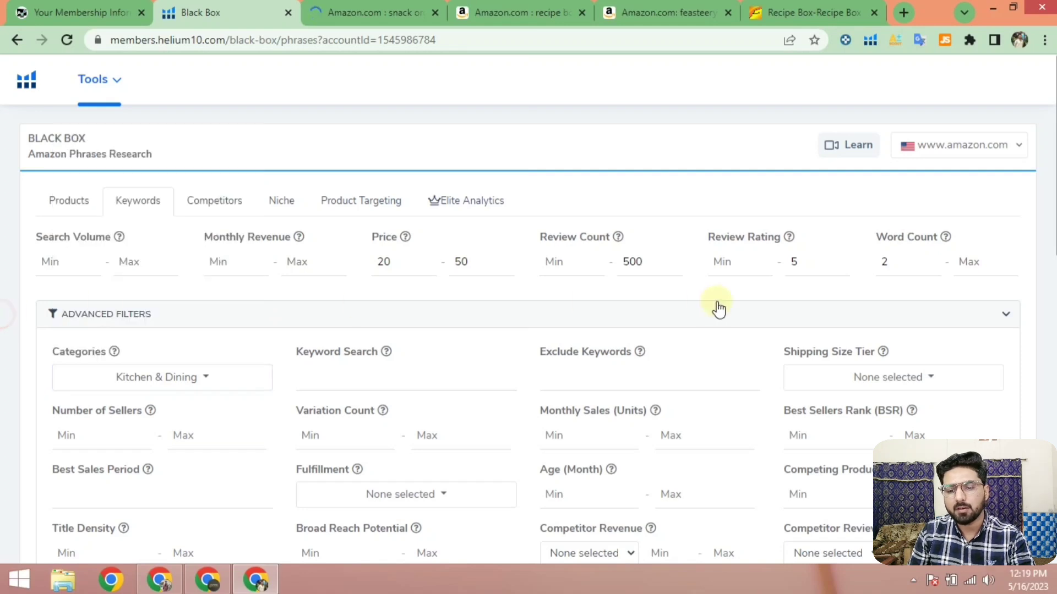
- Try a maximum review count of 1000 in the keyword filters and set it back to 500
{"action": "left_click_drag", "start_coordinate": [625, 262], "coordinate": [649, 262]}
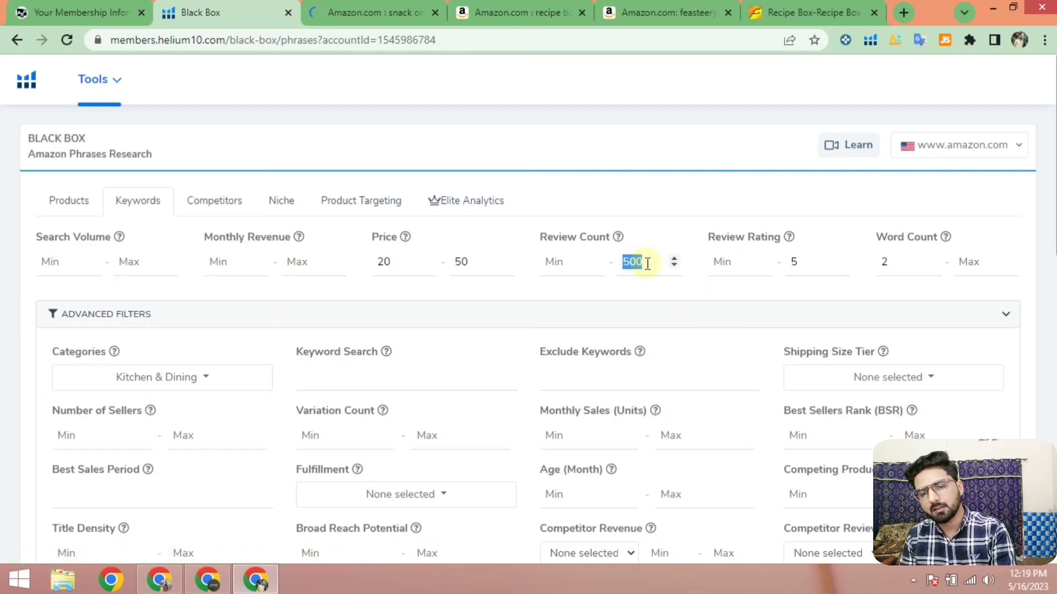
{"action": "type", "text": "1000"}
{"action": "left_click", "coordinate": [637, 204]}
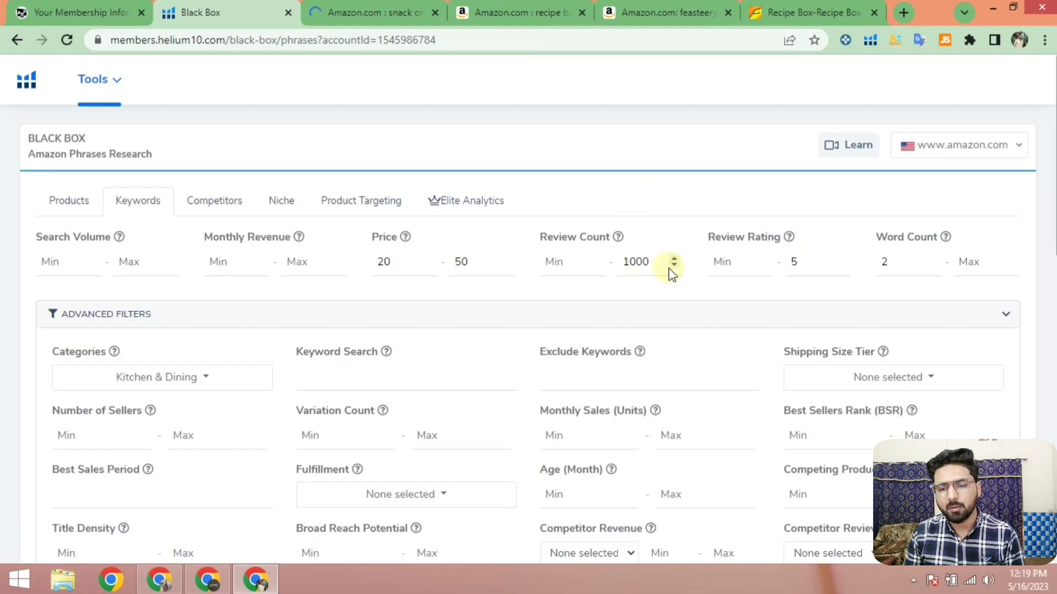
{"action": "left_click_drag", "start_coordinate": [655, 260], "coordinate": [624, 265]}
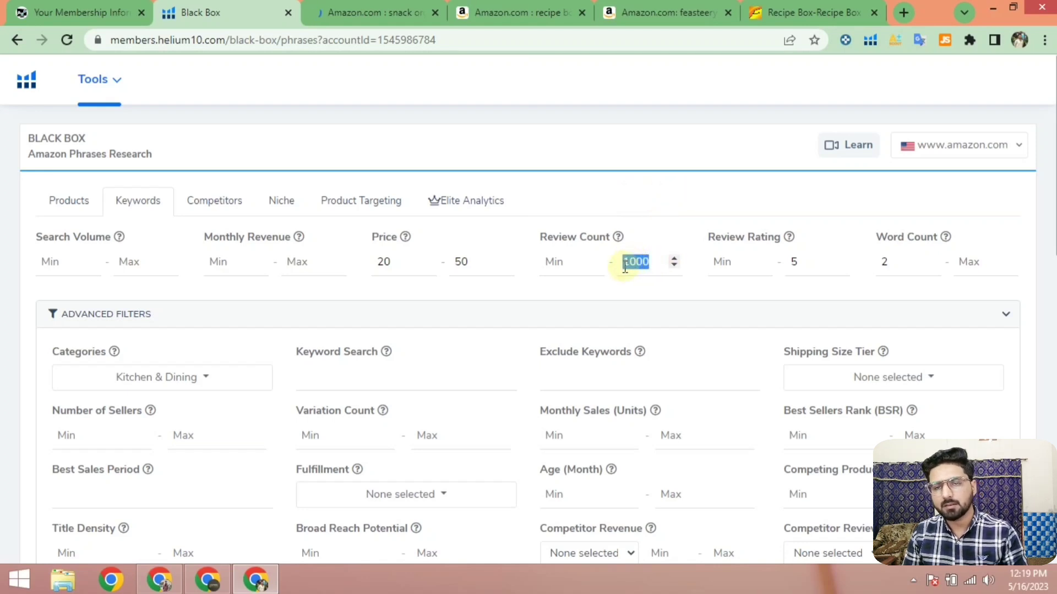
{"action": "type", "text": "500"}
{"action": "left_click", "coordinate": [642, 199]}
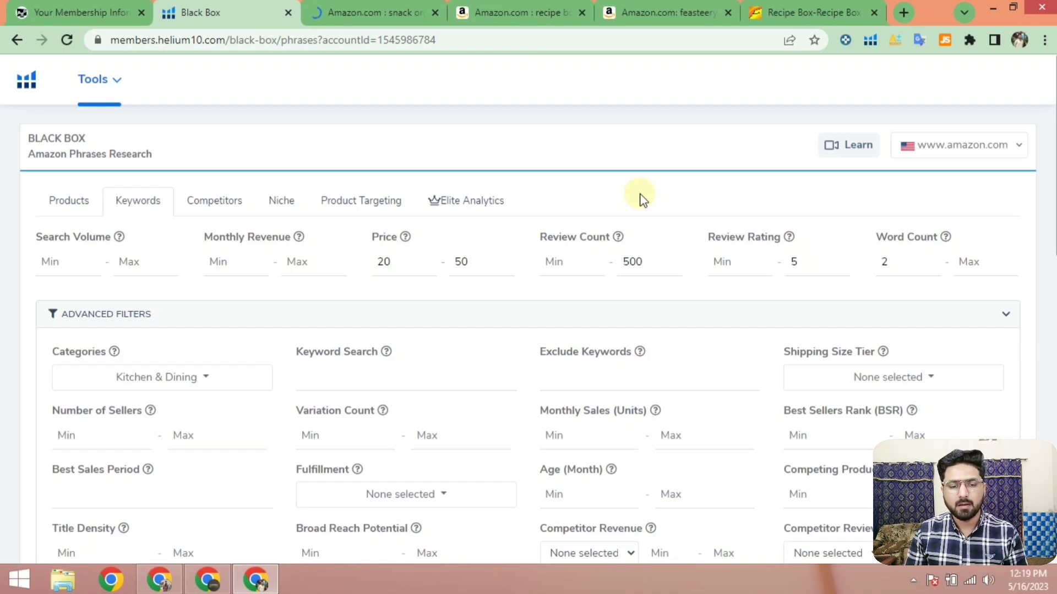
- Go through the whole category list, down to Video Games and back up to Arts, Crafts & Sewing, for other niches, and close it
{"action": "scroll", "coordinate": [639, 196], "scroll_direction": "down", "scroll_amount": 1}
{"action": "scroll", "coordinate": [636, 197], "scroll_direction": "up", "scroll_amount": 1}
{"action": "scroll", "coordinate": [210, 315], "scroll_direction": "down", "scroll_amount": 4}
{"action": "left_click", "coordinate": [186, 145]}
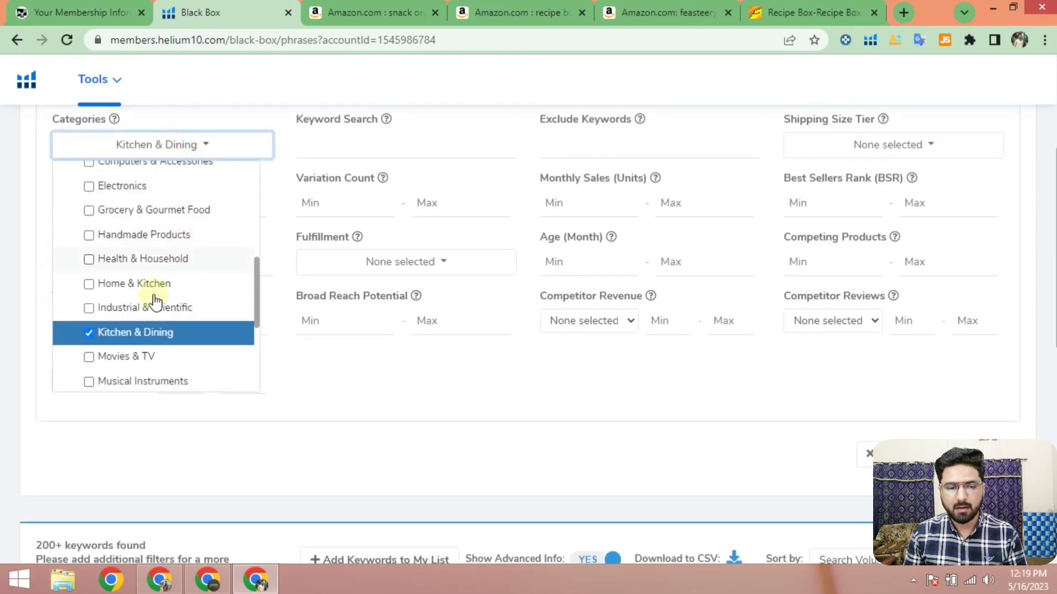
{"action": "scroll", "coordinate": [114, 330], "scroll_direction": "down", "scroll_amount": 2}
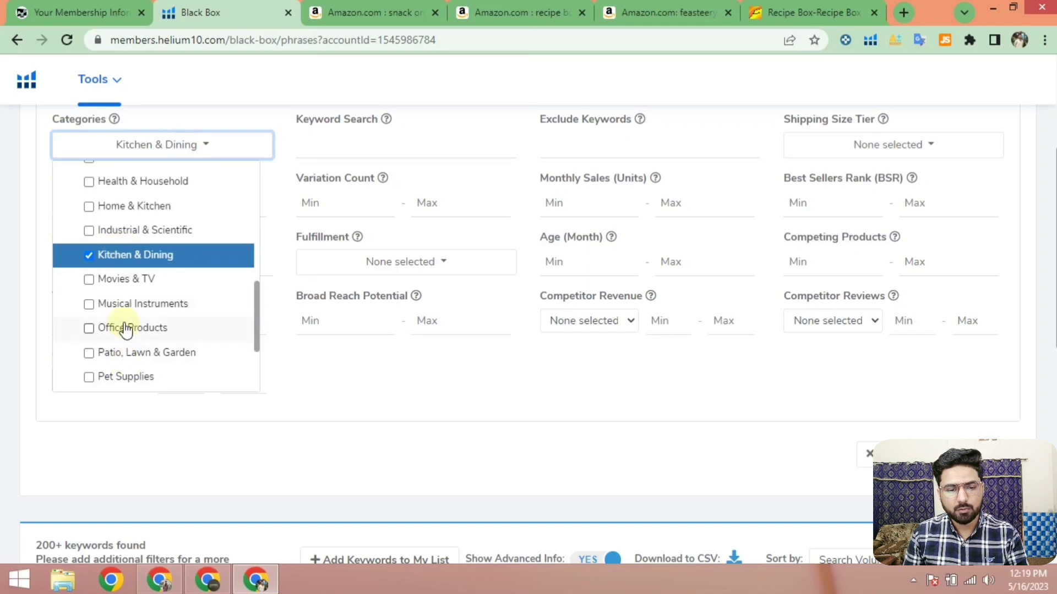
{"action": "scroll", "coordinate": [123, 325], "scroll_direction": "down", "scroll_amount": 3}
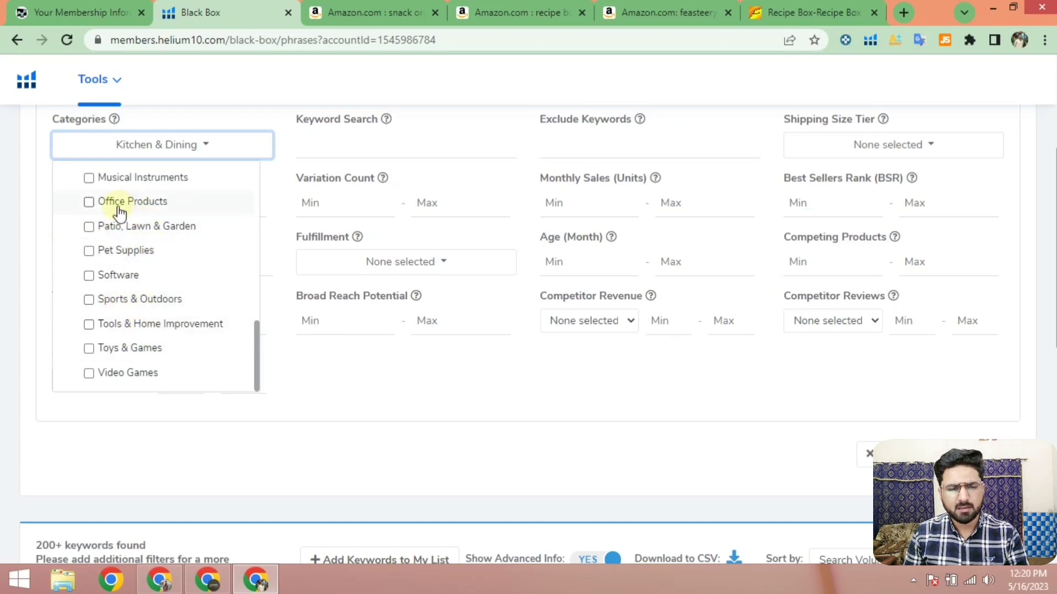
{"action": "scroll", "coordinate": [124, 276], "scroll_direction": "up", "scroll_amount": 6}
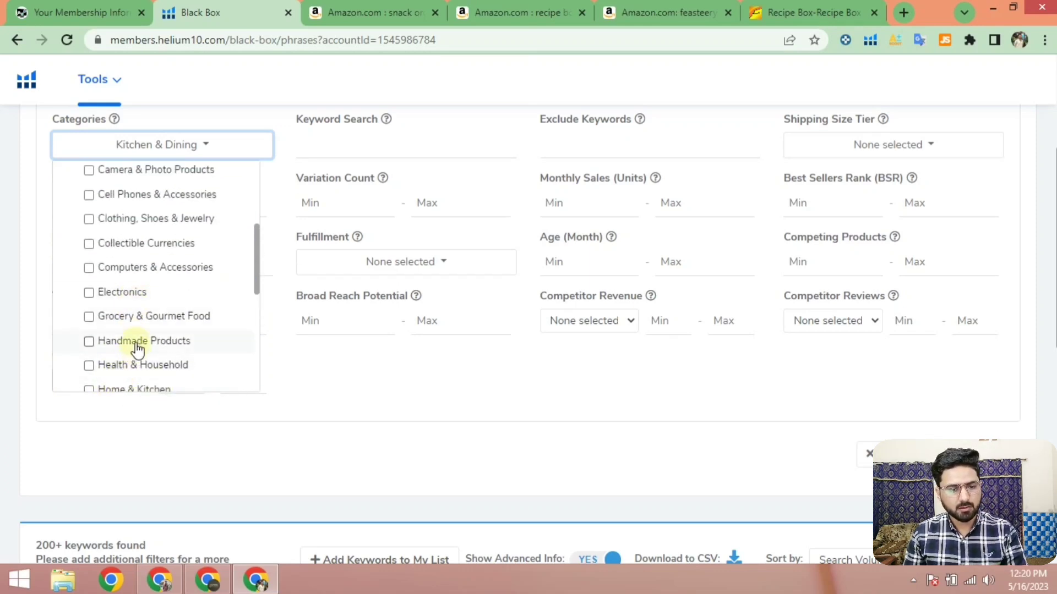
{"action": "scroll", "coordinate": [129, 327], "scroll_direction": "up", "scroll_amount": 2}
{"action": "scroll", "coordinate": [129, 330], "scroll_direction": "up", "scroll_amount": 3}
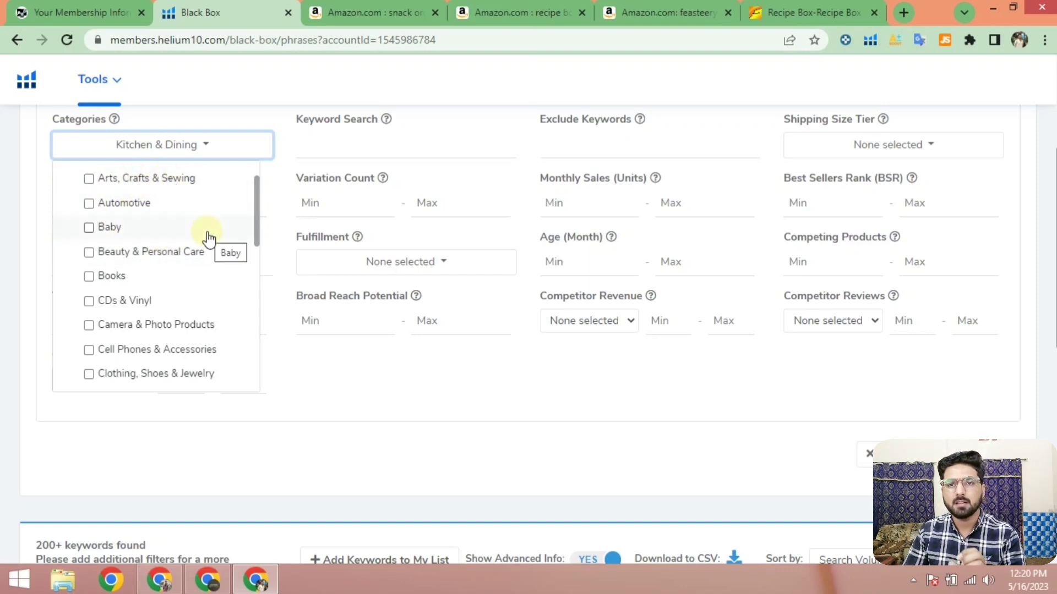
{"action": "left_click", "coordinate": [17, 243]}
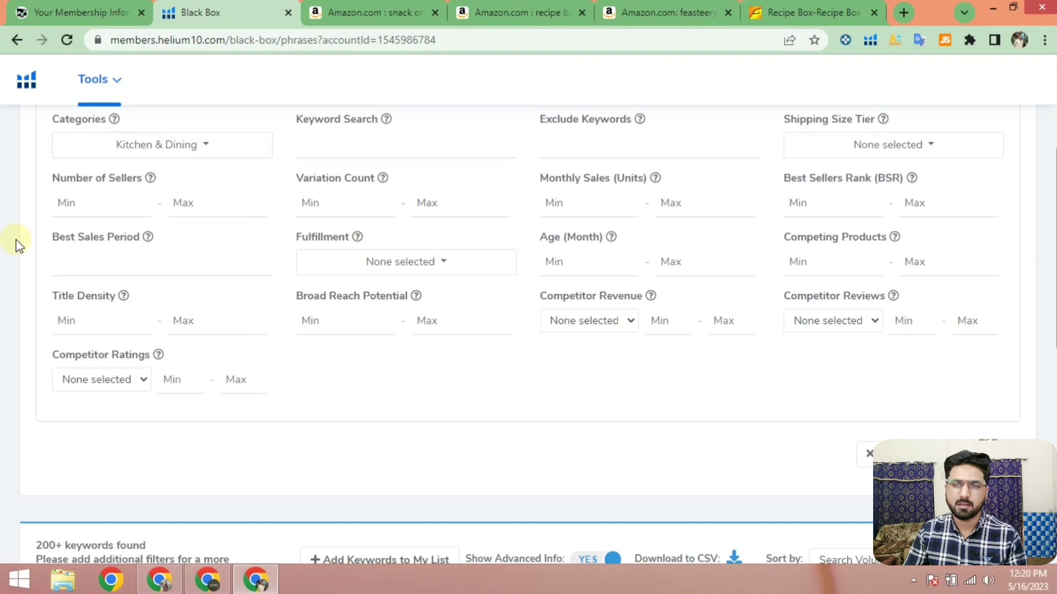